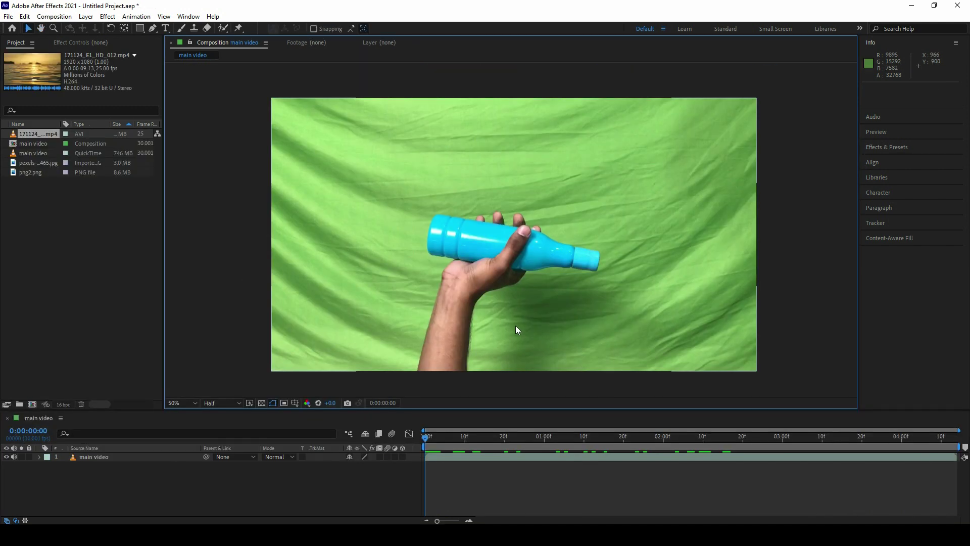
# Step: Select the main video layer in the timeline and switch to the Pen tool
pyautogui.click(147, 476)
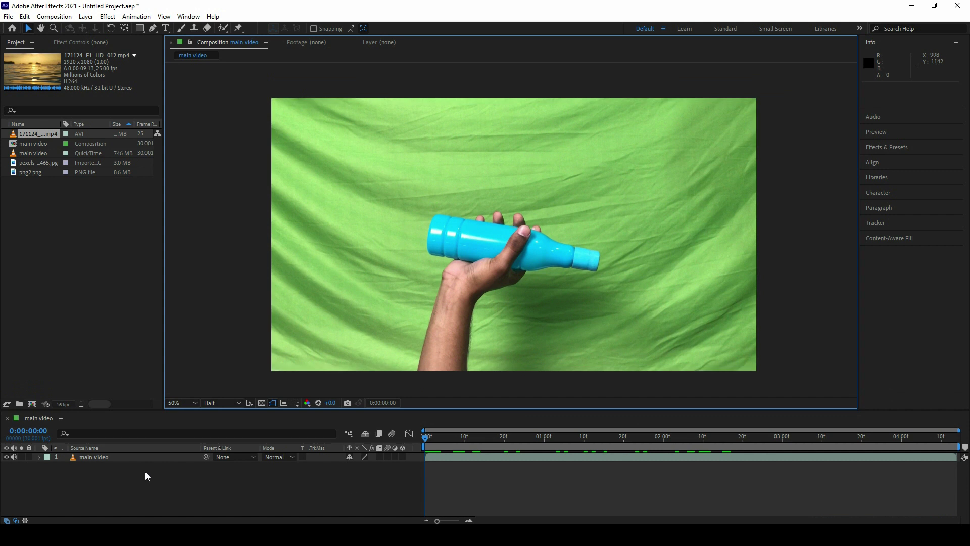
pyautogui.click(105, 458)
pyautogui.click(105, 459)
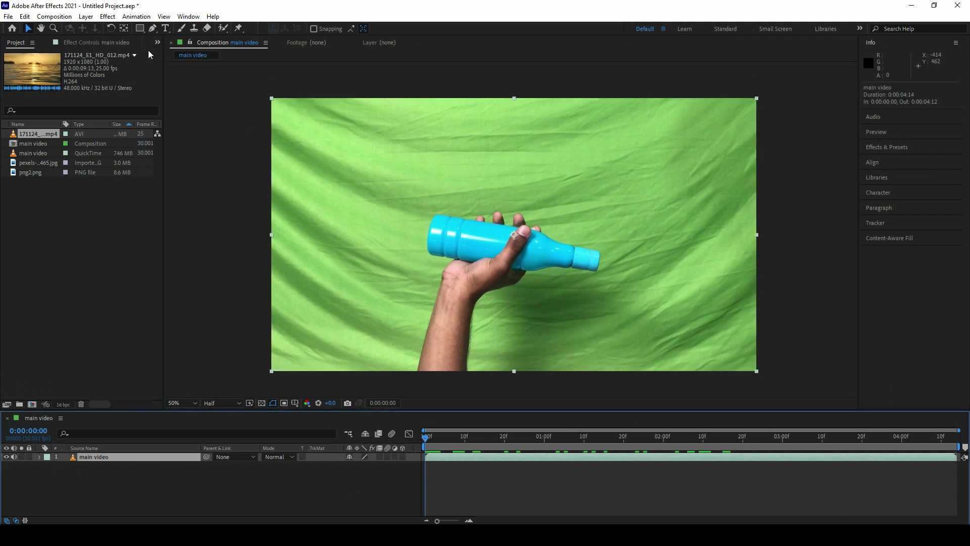
pyautogui.click(152, 29)
pyautogui.scroll(-1, 533, 305)
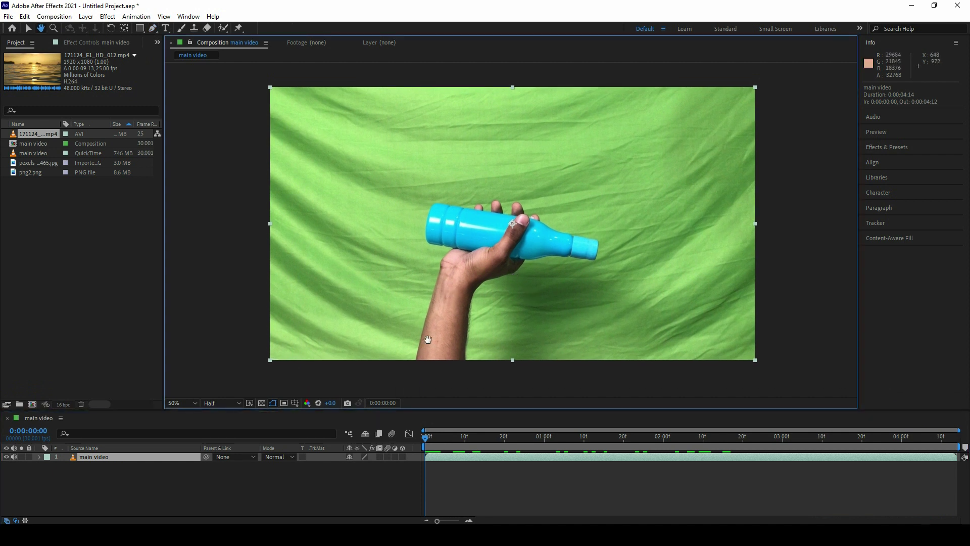
# Step: Draw a closed Pen mask tracing the arm, hand and blue bottle, ending on the first point
pyautogui.moveTo(405, 364); pyautogui.dragTo(409, 339)
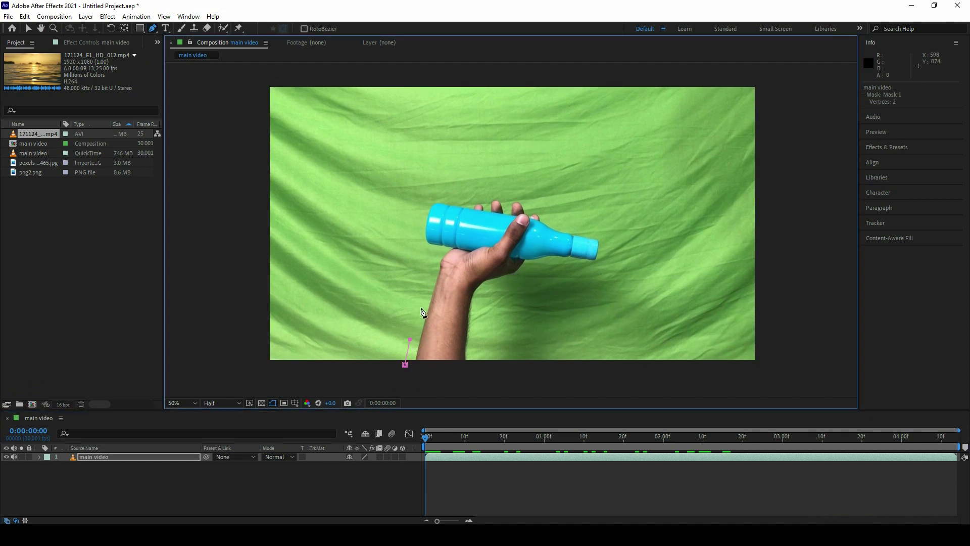
pyautogui.click(438, 252)
pyautogui.click(506, 193)
pyautogui.click(548, 201)
pyautogui.click(539, 261)
pyautogui.click(520, 282)
pyautogui.click(484, 302)
pyautogui.click(476, 334)
pyautogui.click(405, 365)
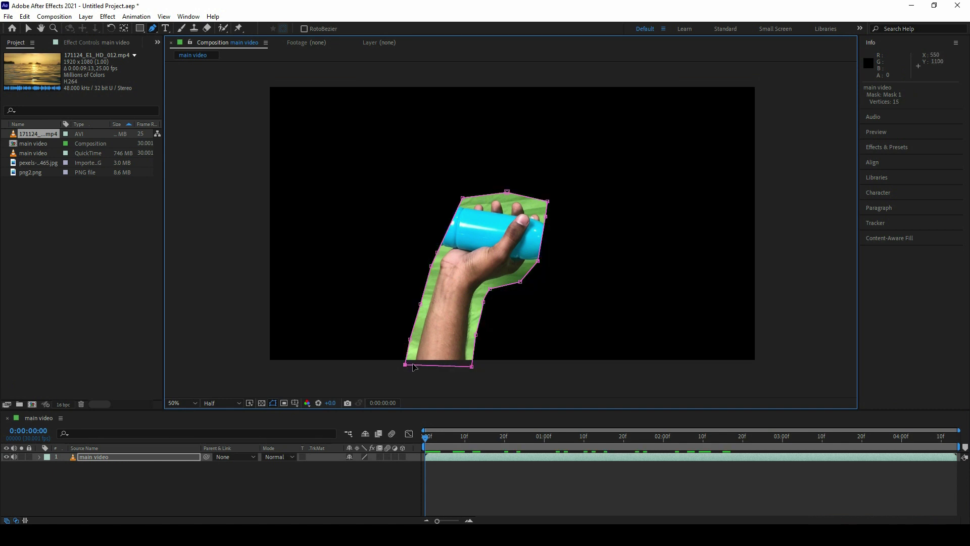
# Step: Expand Masks > Mask 1 and turn on the Mask Path stopwatch
pyautogui.press('h')
pyautogui.press('g')
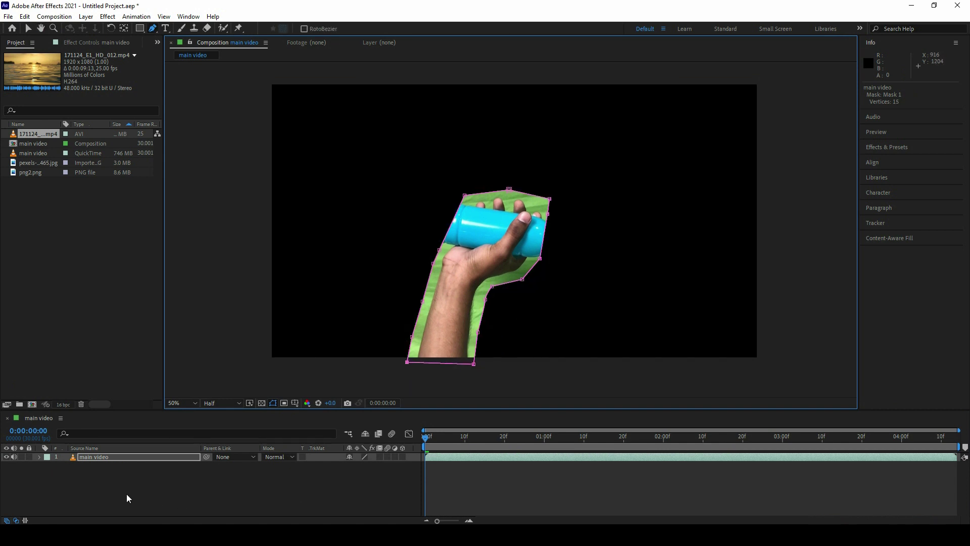
pyautogui.click(39, 456)
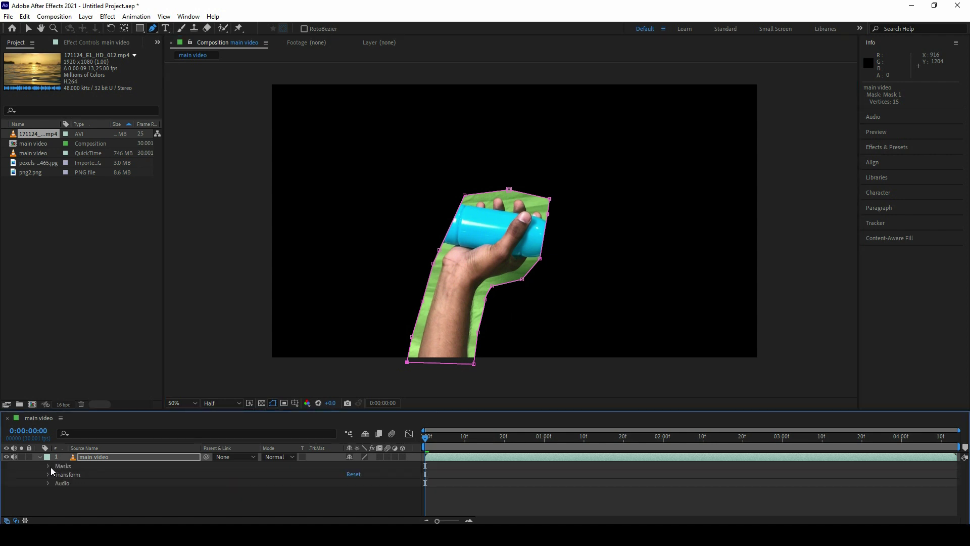
pyautogui.click(48, 466)
pyautogui.click(57, 474)
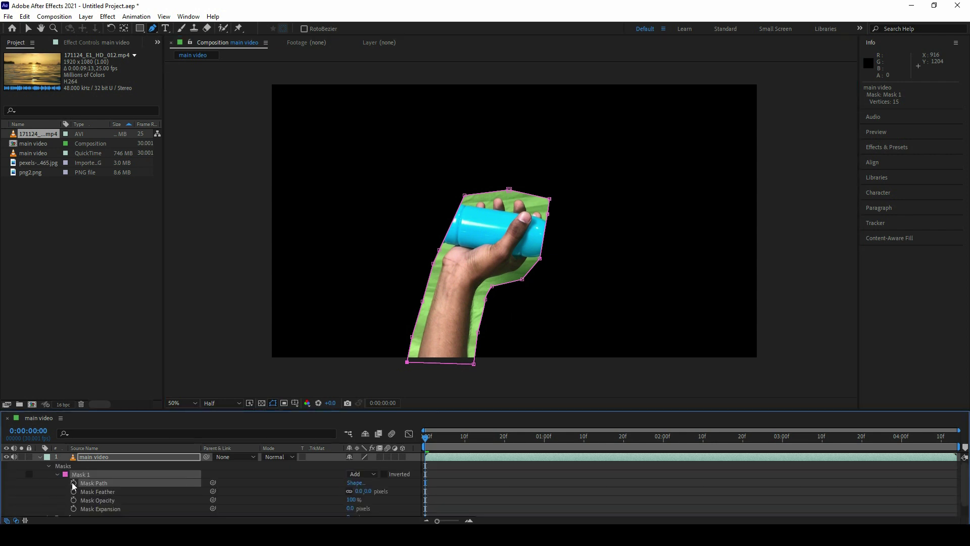
pyautogui.click(74, 482)
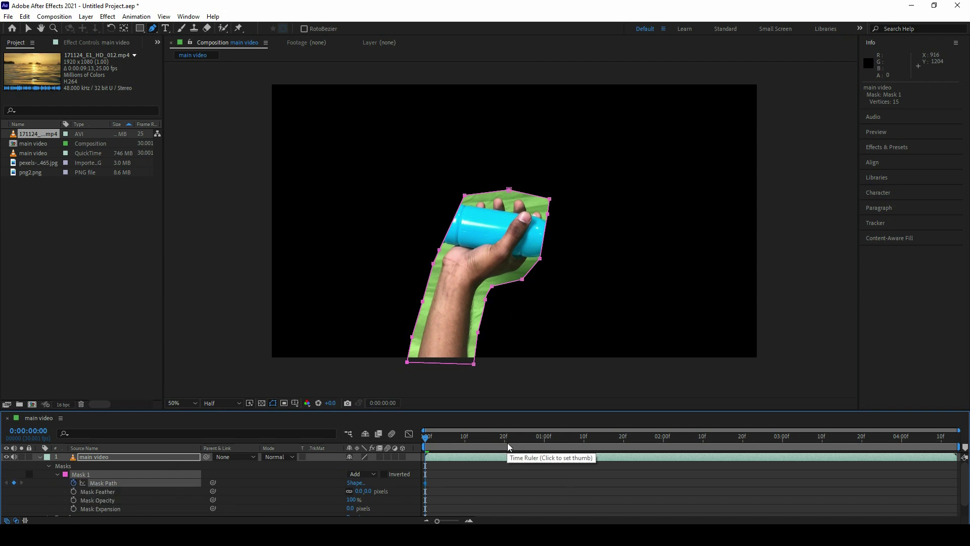
# Step: At 0:00:01:12, move the mask's right-side points to follow the bottle
pyautogui.moveTo(505, 443); pyautogui.dragTo(596, 451)
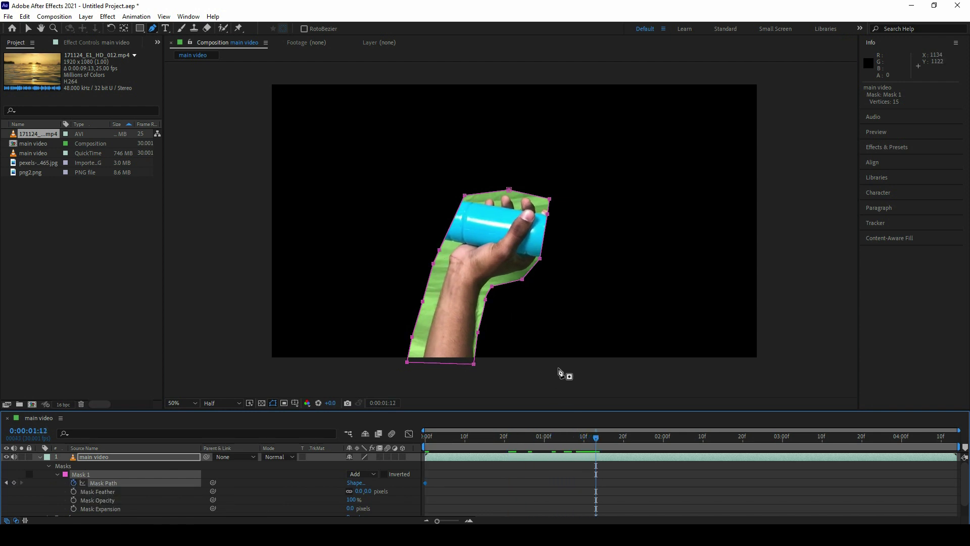
pyautogui.click(153, 458)
pyautogui.press('v')
pyautogui.moveTo(539, 258); pyautogui.dragTo(547, 258)
pyautogui.moveTo(549, 215); pyautogui.dragTo(553, 217)
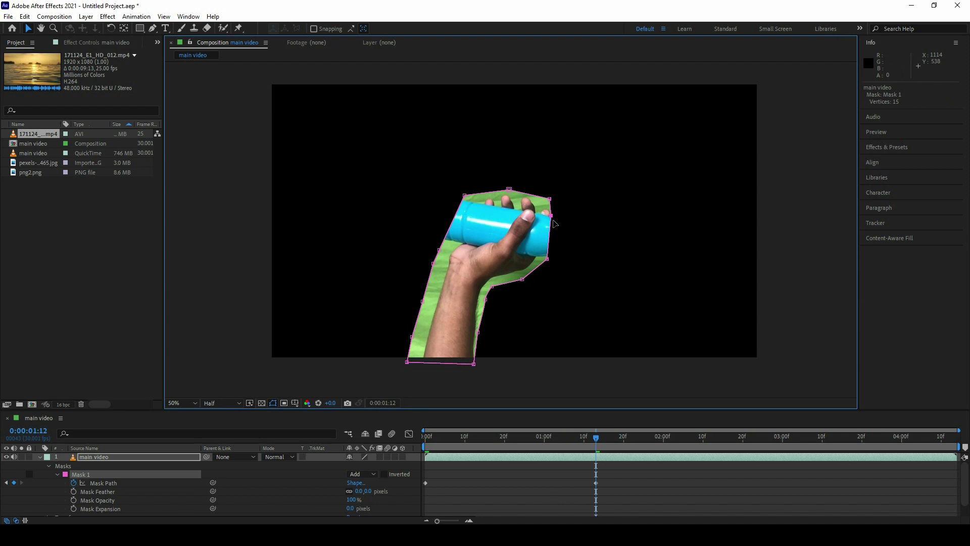
# Step: Reshape the mask at 0:00:02:14 and later, widening its bottom edge at the wrist
pyautogui.moveTo(652, 444); pyautogui.dragTo(722, 443)
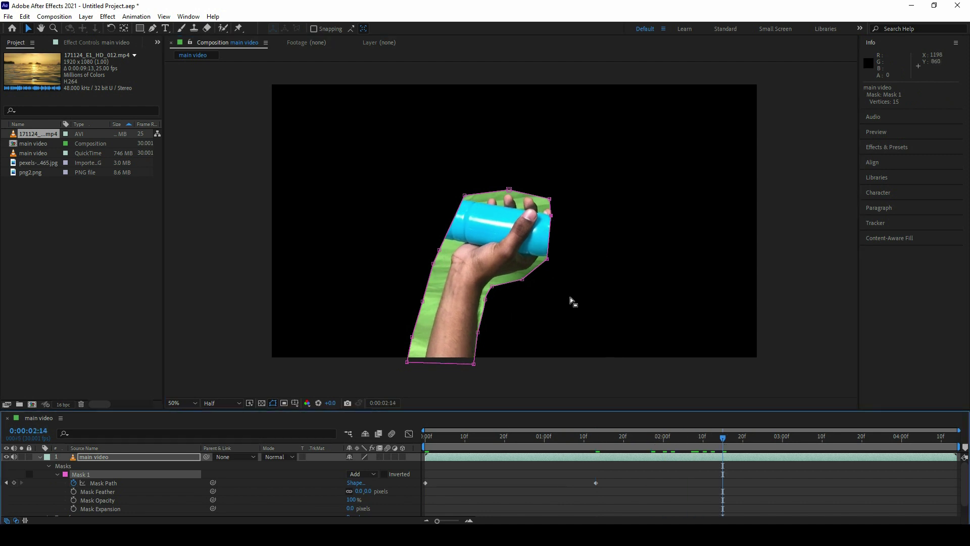
pyautogui.moveTo(547, 259); pyautogui.dragTo(550, 260)
pyautogui.moveTo(722, 438)
pyautogui.mouseDown()
pyautogui.moveTo(830, 437)
pyautogui.moveTo(963, 466)
pyautogui.mouseUp()
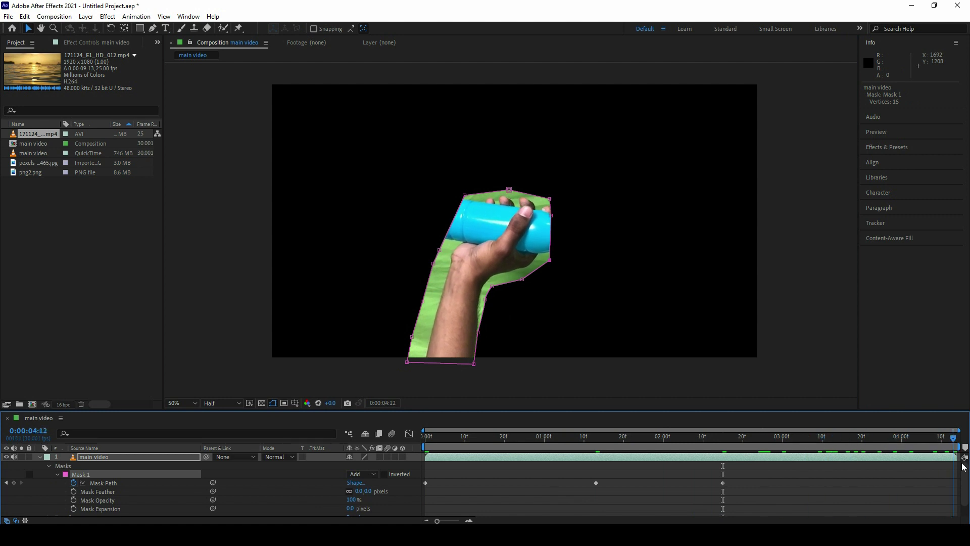
pyautogui.click(93, 457)
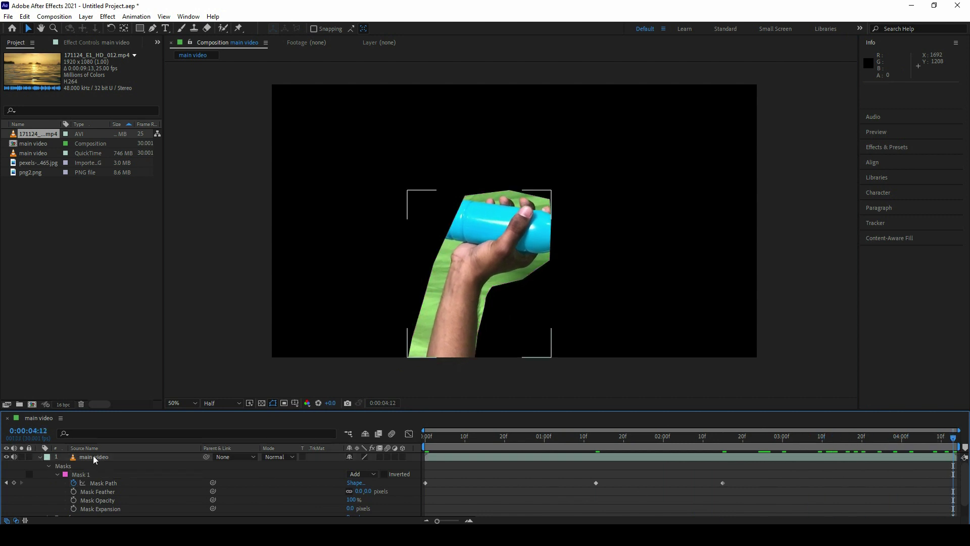
pyautogui.click(41, 457)
pyautogui.click(96, 457)
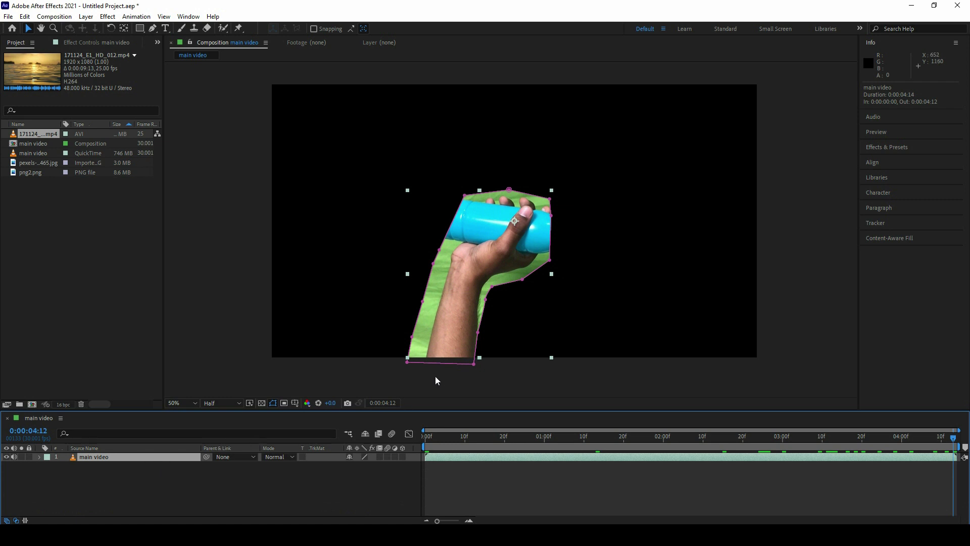
pyautogui.click(478, 334)
pyautogui.moveTo(473, 363); pyautogui.dragTo(480, 364)
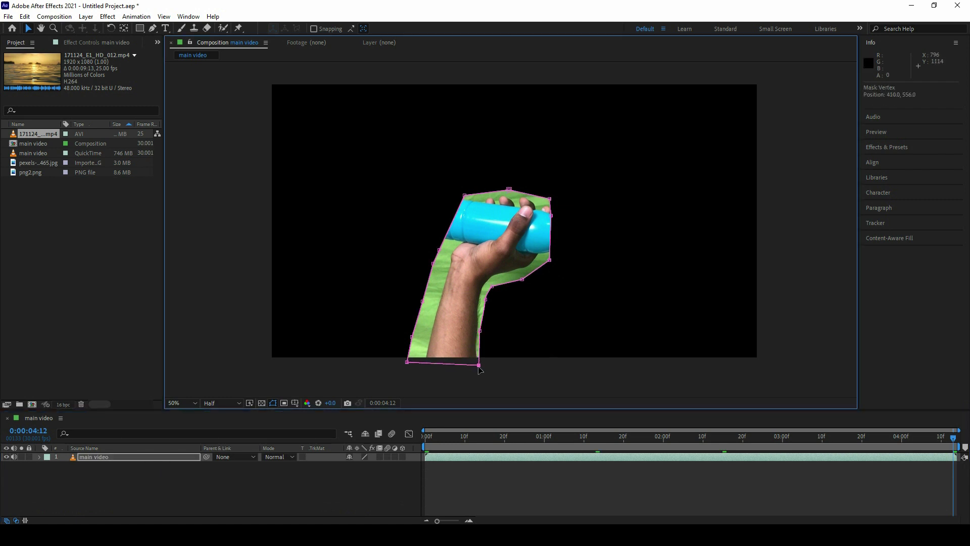
# Step: Pre-compose the layer with all attributes moved into a composition named 'main video Comp'
pyautogui.rightClick(190, 457)
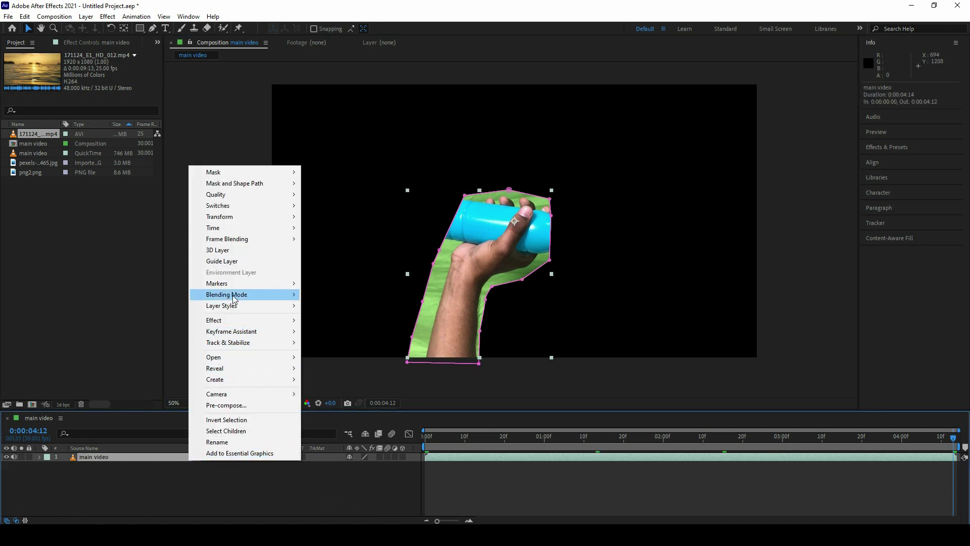
pyautogui.click(245, 405)
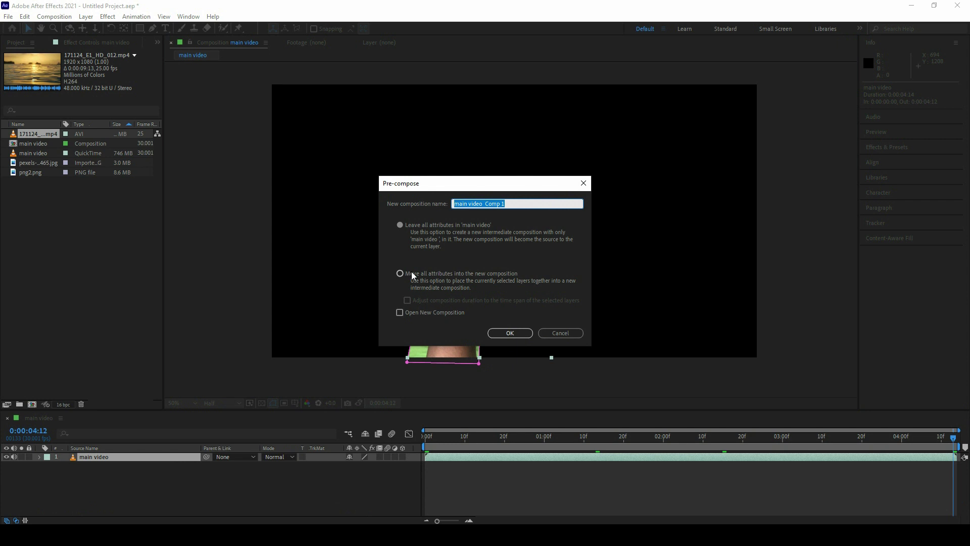
pyautogui.click(400, 274)
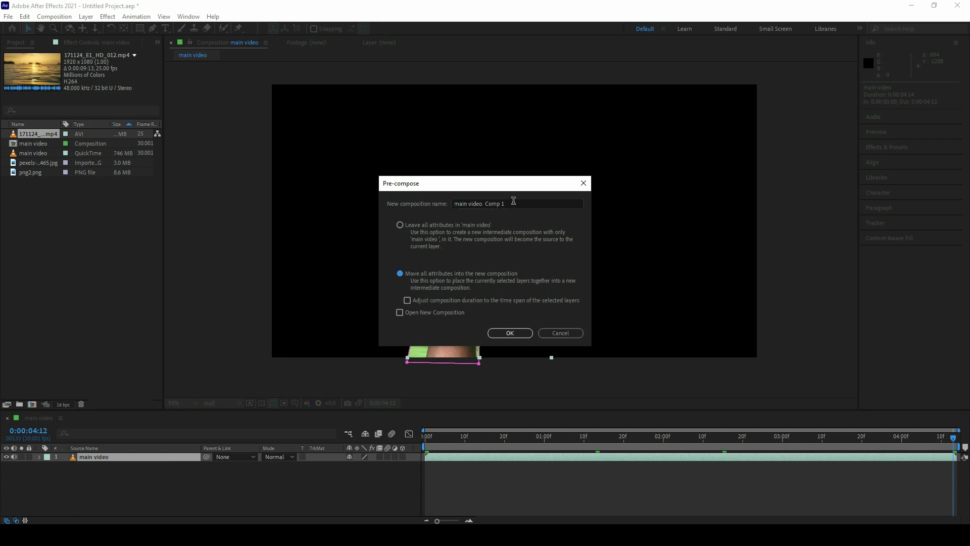
pyautogui.click(518, 203)
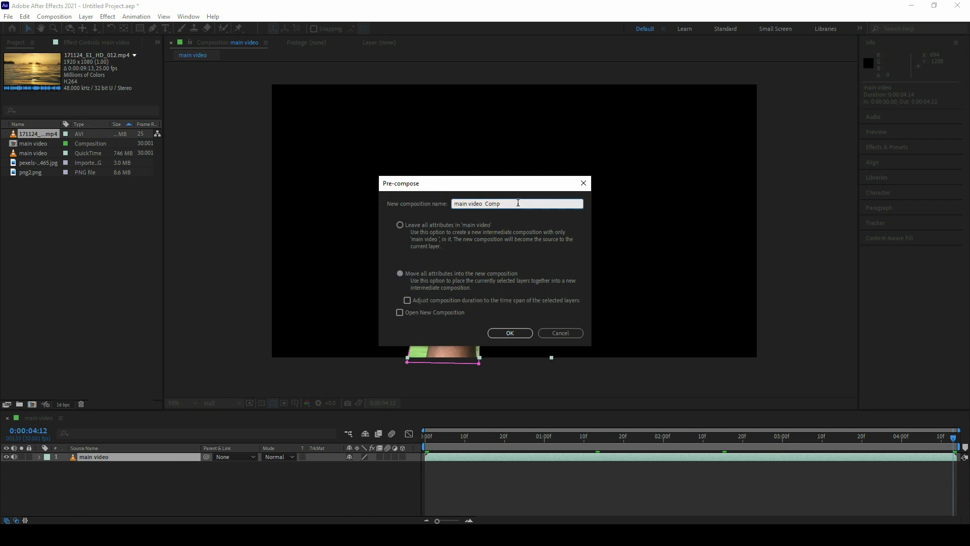
pyautogui.click(526, 332)
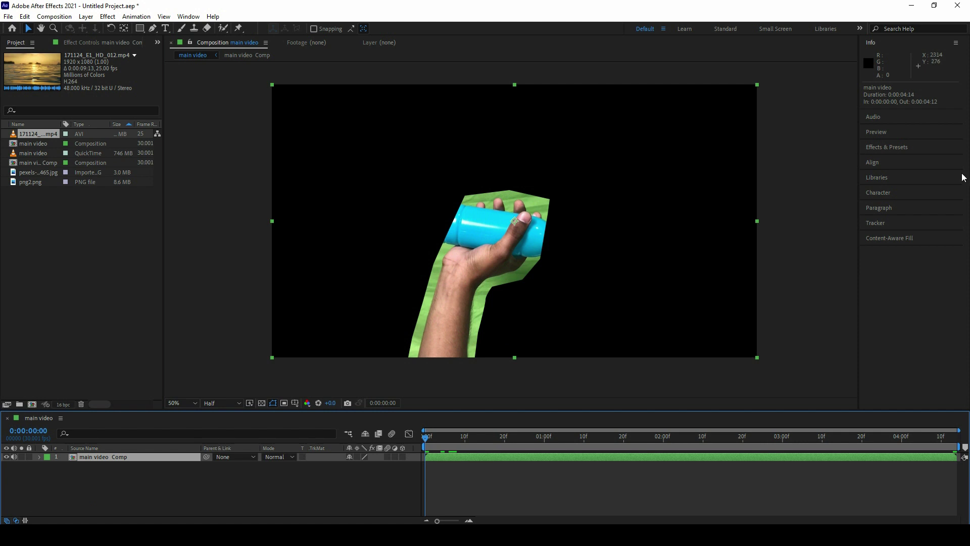
# Step: Search Effects & Presets for 'keylight' and apply Keylight (1.2) to the main video Comp layer
pyautogui.click(904, 147)
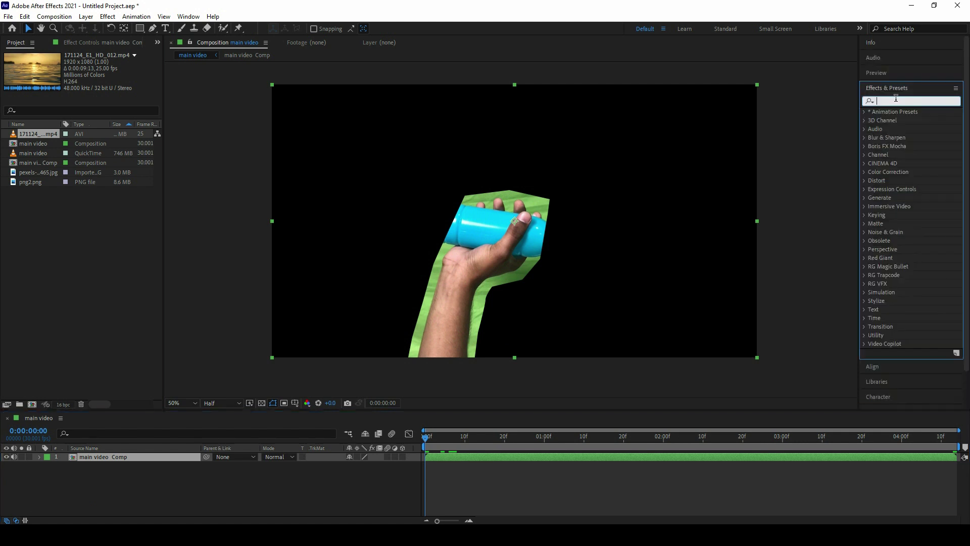
pyautogui.write('keylight')
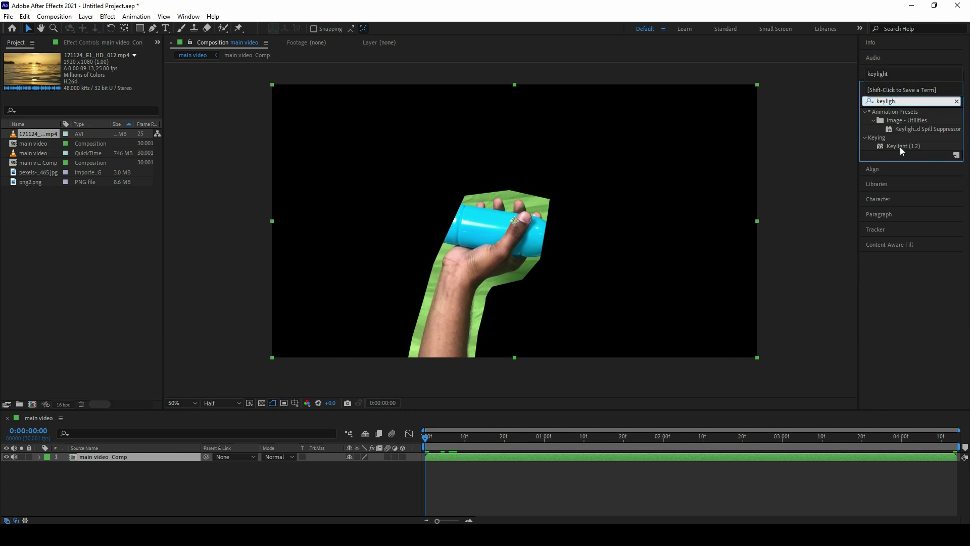
pyautogui.moveTo(900, 146); pyautogui.dragTo(160, 459)
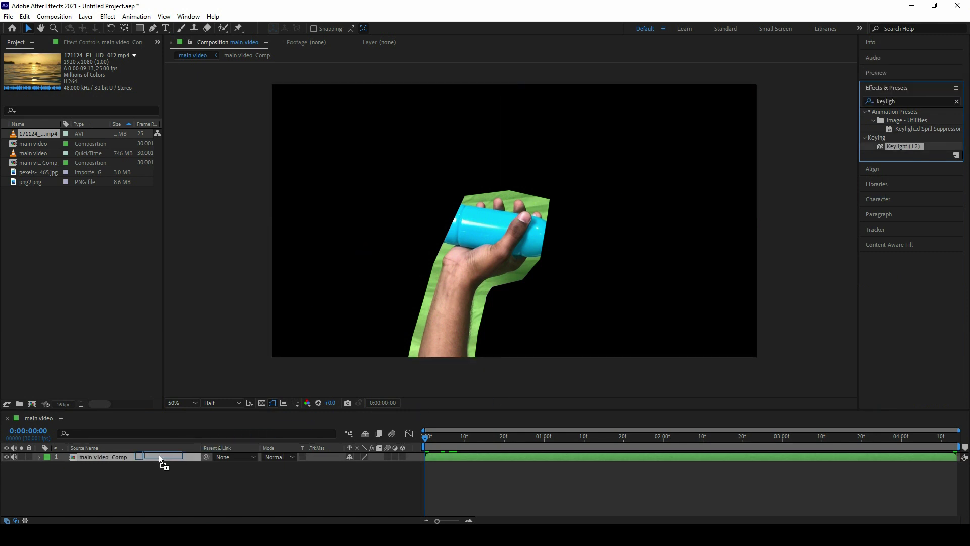
# Step: Sample the green screen as Keylight's Screen Colour, then zoom back out to the full frame
pyautogui.scroll(2, 487, 293)
pyautogui.moveTo(497, 305); pyautogui.dragTo(528, 182)
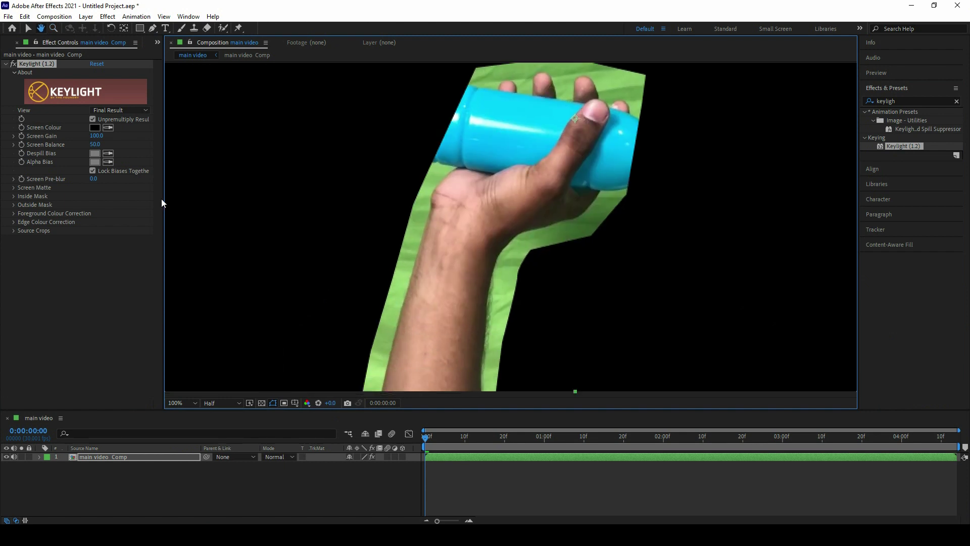
pyautogui.click(107, 129)
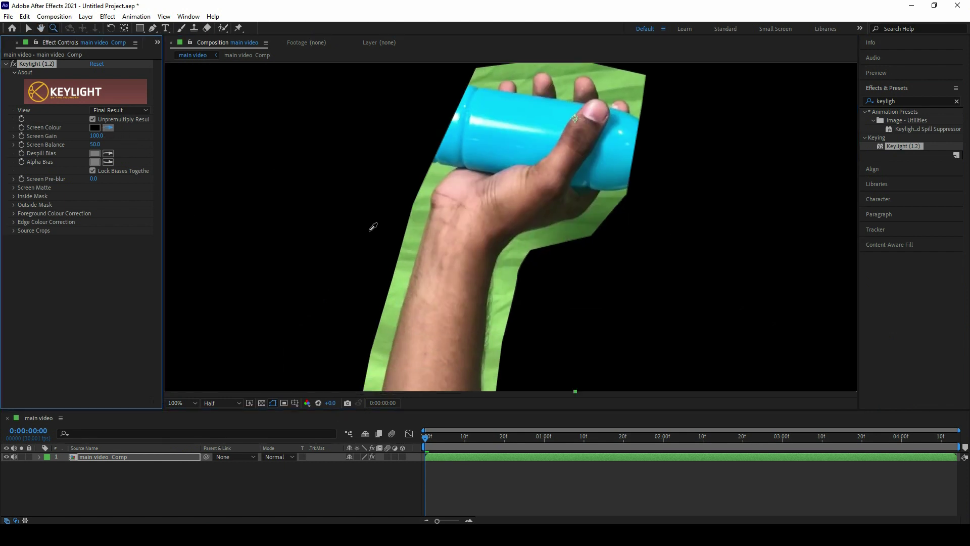
pyautogui.click(413, 229)
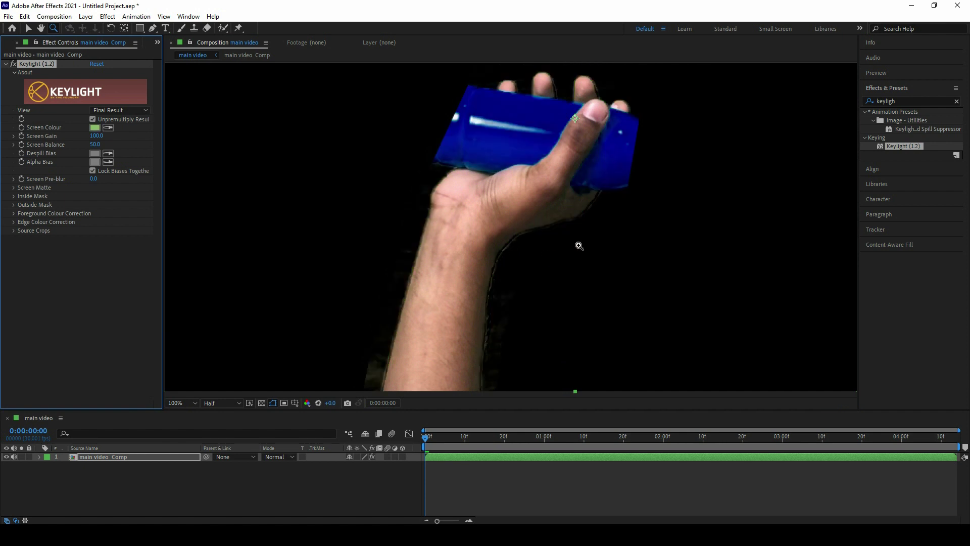
pyautogui.click(158, 42)
pyautogui.click(182, 56)
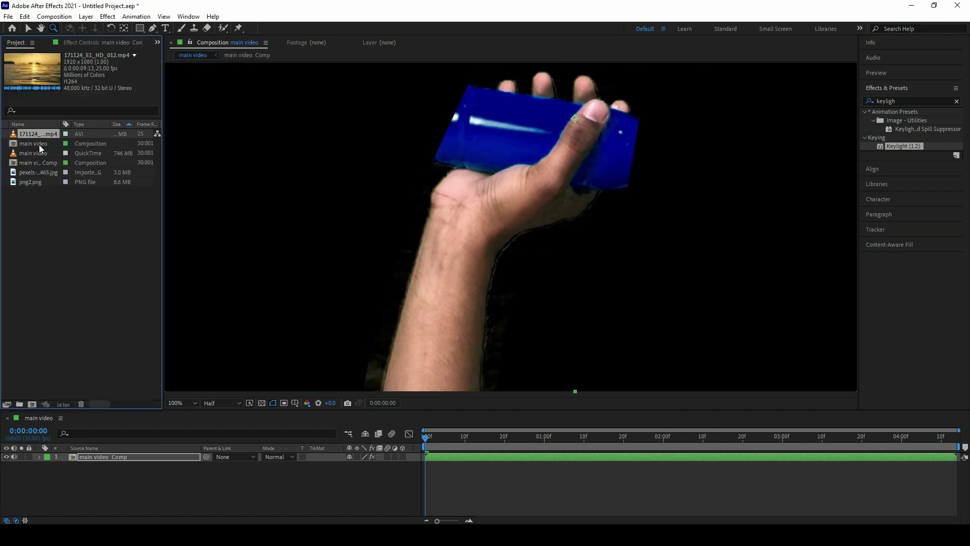
pyautogui.keyDown('alt'); pyautogui.click(453, 209); pyautogui.keyUp('alt')
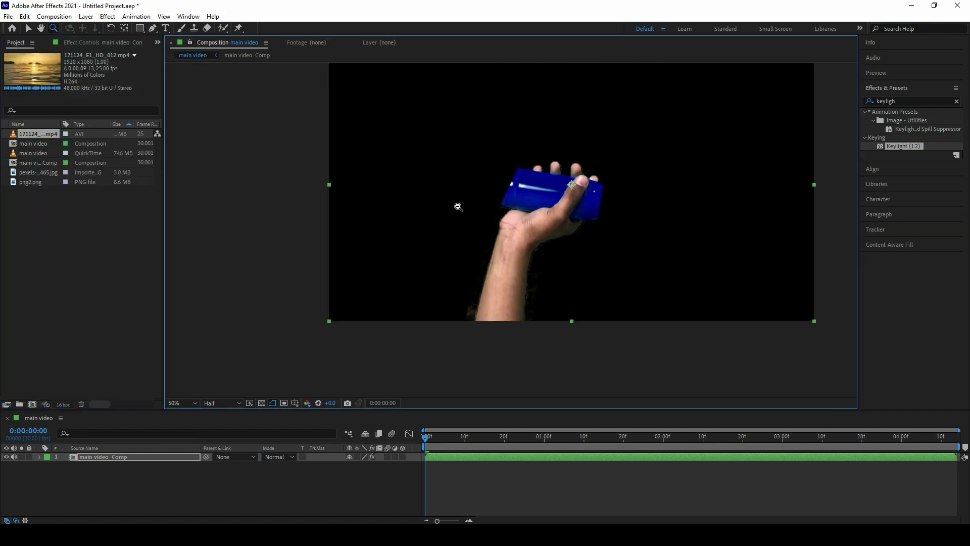
# Step: Add the sunset water clip beneath the hand layer and rename it 'water video'
pyautogui.click(38, 153)
pyautogui.moveTo(38, 134); pyautogui.dragTo(112, 461)
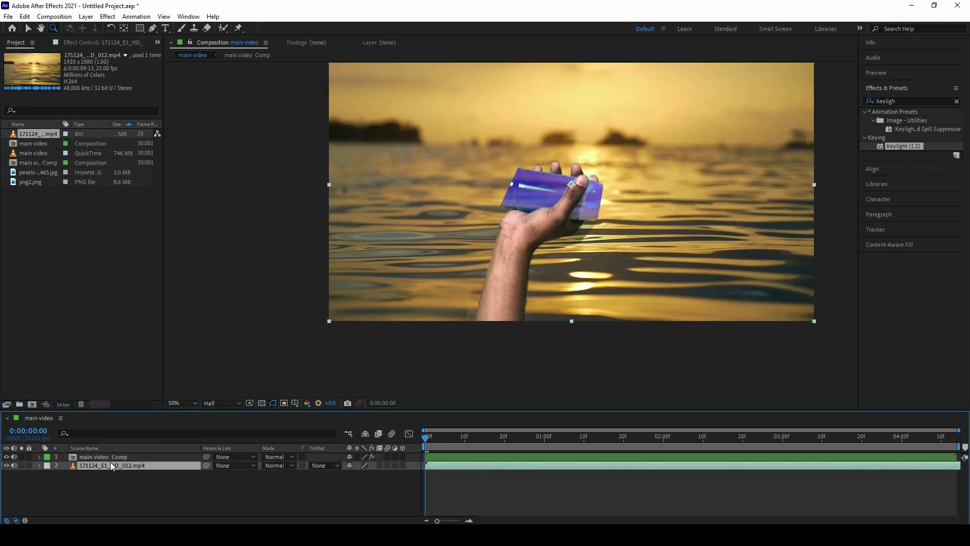
pyautogui.rightClick(111, 463)
pyautogui.click(130, 445)
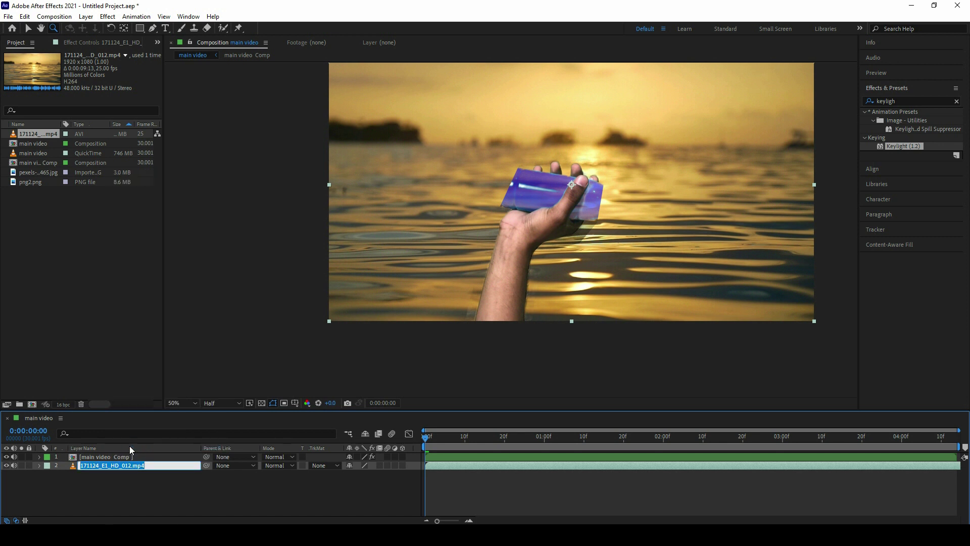
pyautogui.write('water vide')
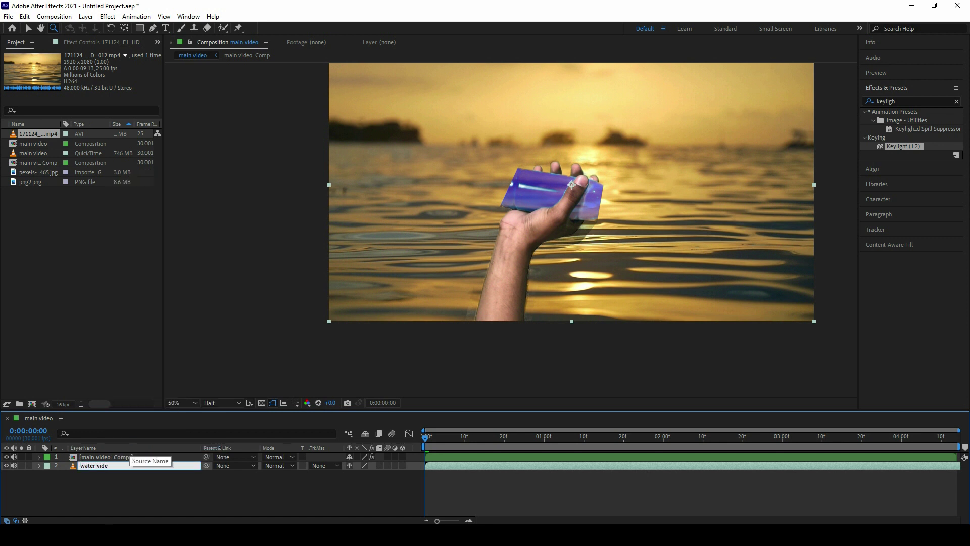
pyautogui.write('o')
pyautogui.press('Return')
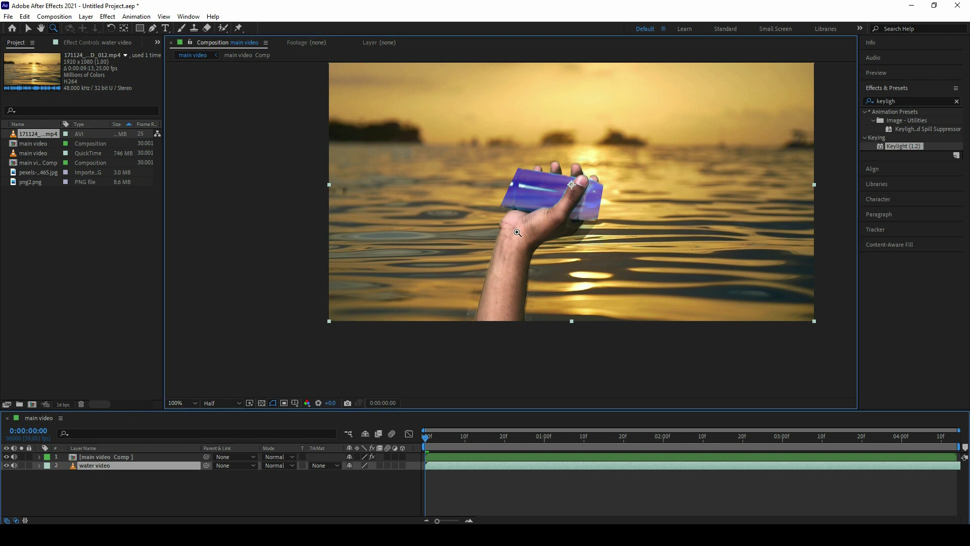
pyautogui.click(523, 235)
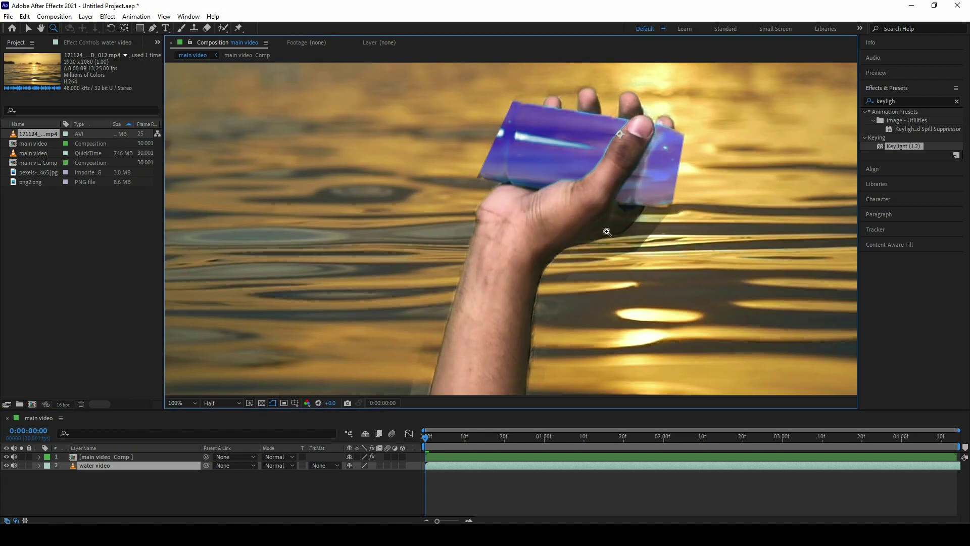
pyautogui.click(124, 456)
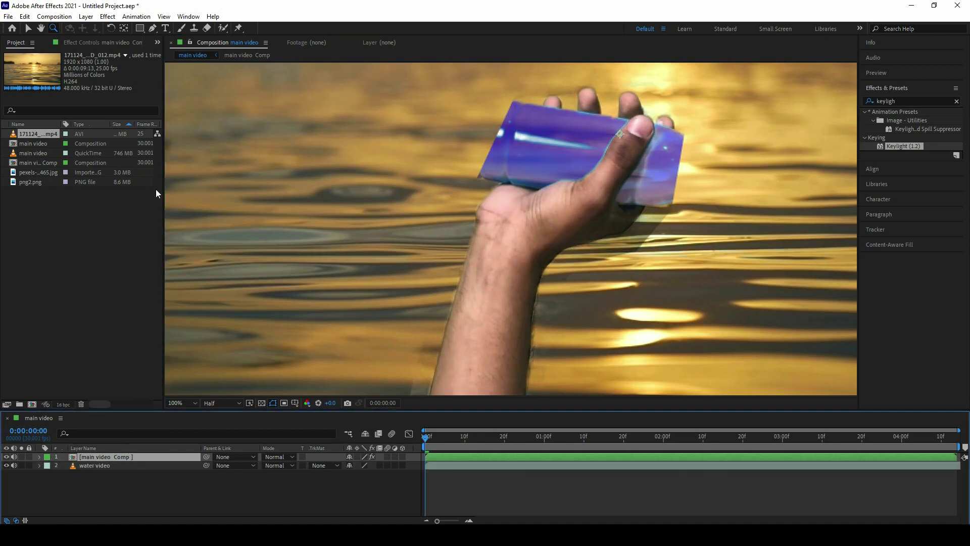
# Step: View Keylight's Screen Matte, raise Clip Black to 37, then switch back to Final Result
pyautogui.click(93, 43)
pyautogui.click(126, 110)
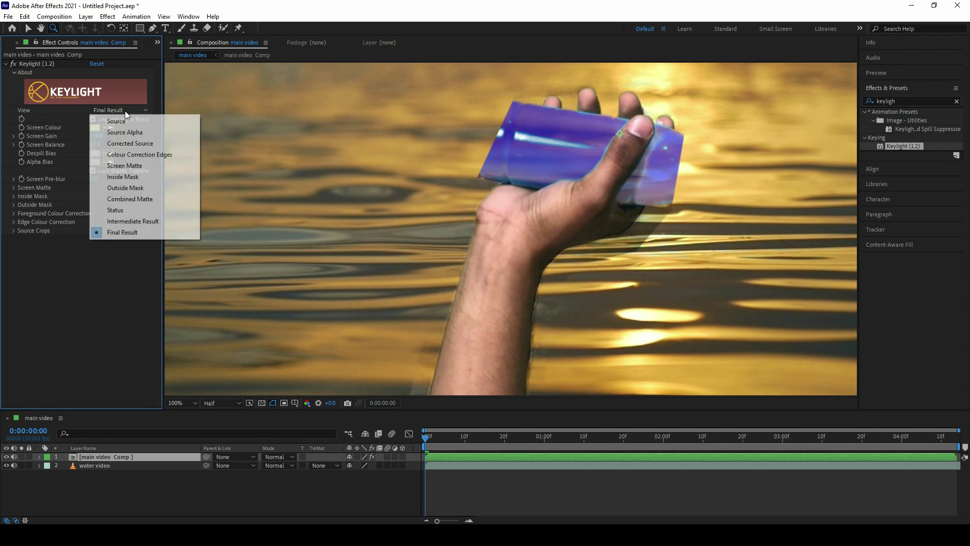
pyautogui.click(125, 166)
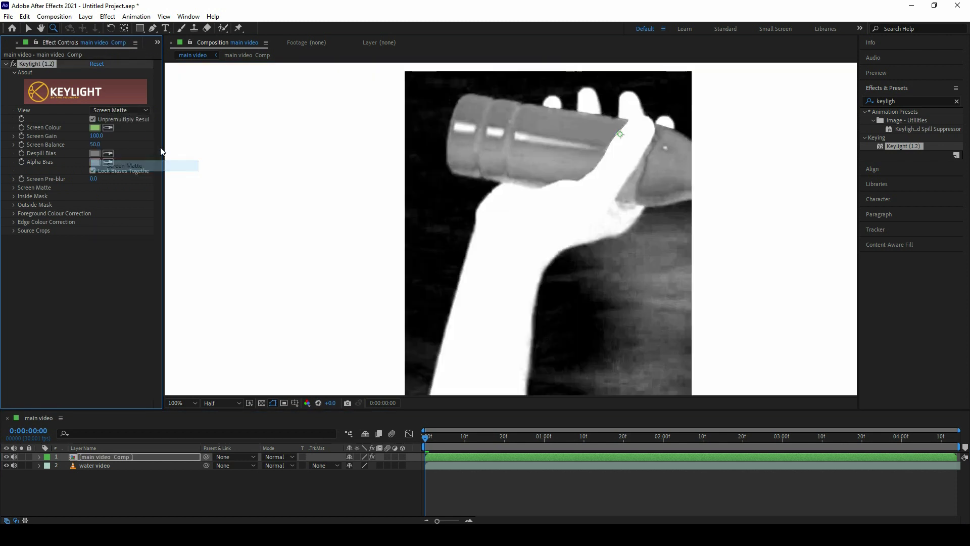
pyautogui.click(12, 187)
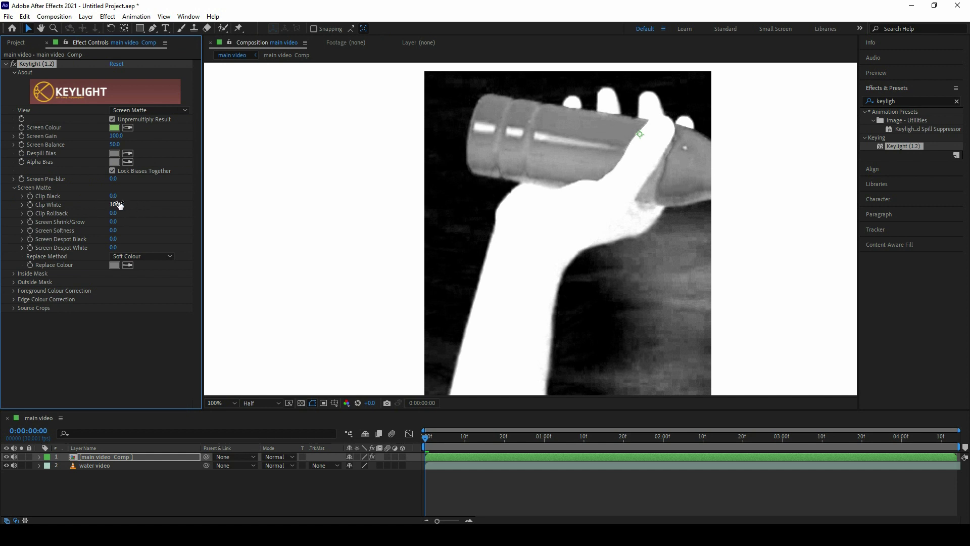
pyautogui.moveTo(113, 198); pyautogui.dragTo(119, 194)
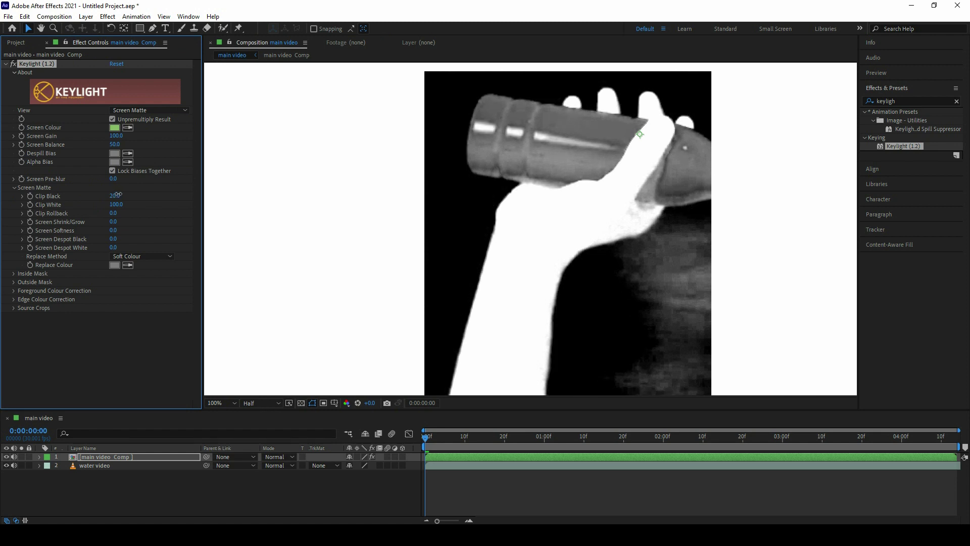
pyautogui.moveTo(557, 259); pyautogui.dragTo(517, 243)
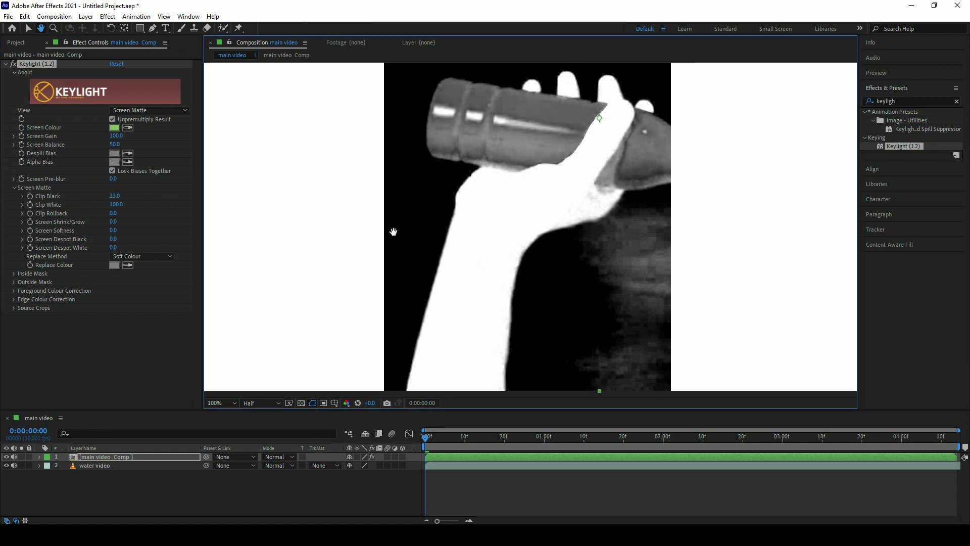
pyautogui.moveTo(116, 206); pyautogui.dragTo(121, 196)
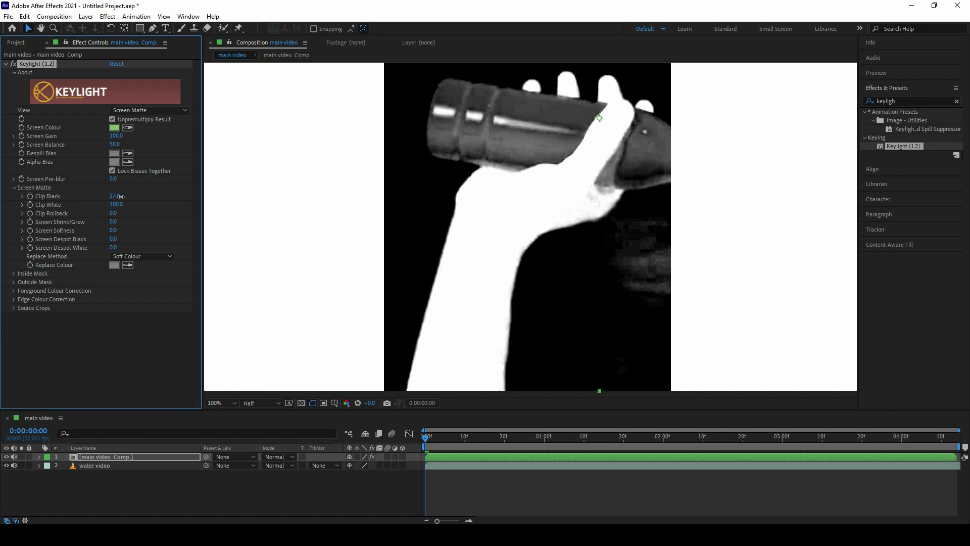
pyautogui.click(148, 111)
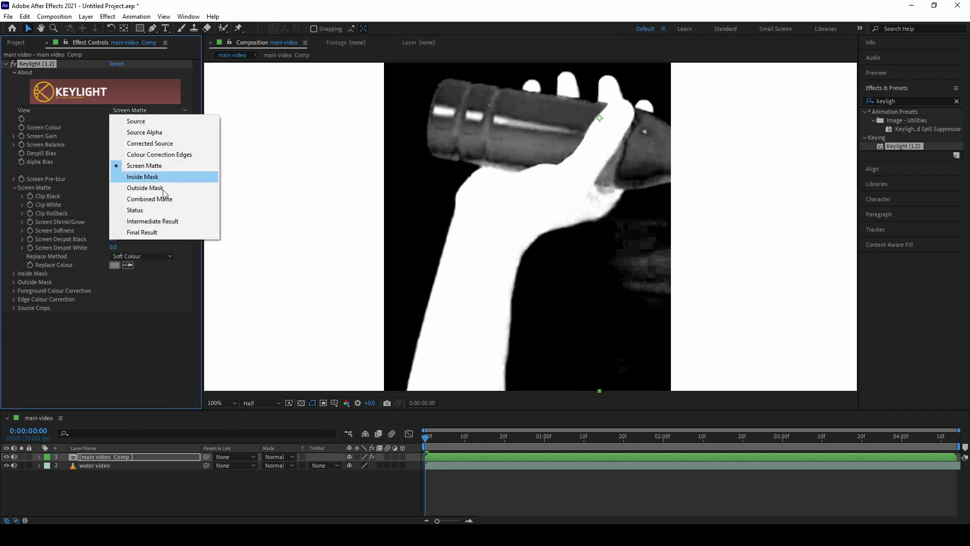
pyautogui.click(147, 232)
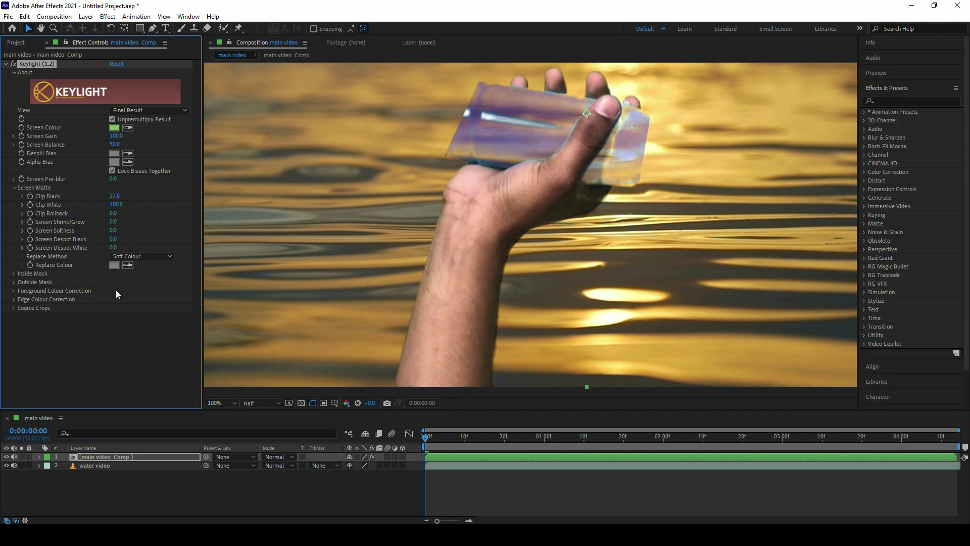
# Step: Apply Matte Choker with Choke 1 at 46 and Geometric Softness 1 at 2.0
pyautogui.click(910, 100)
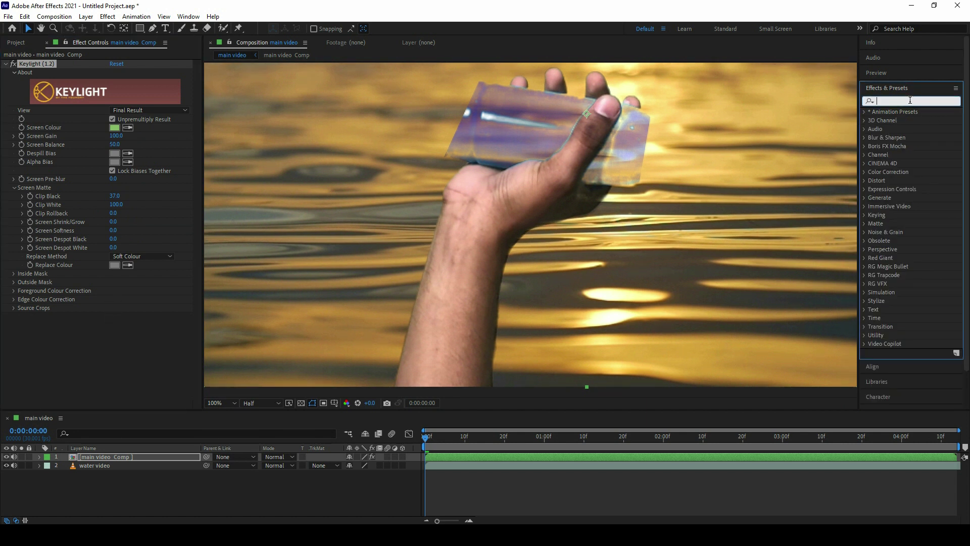
pyautogui.write('matte')
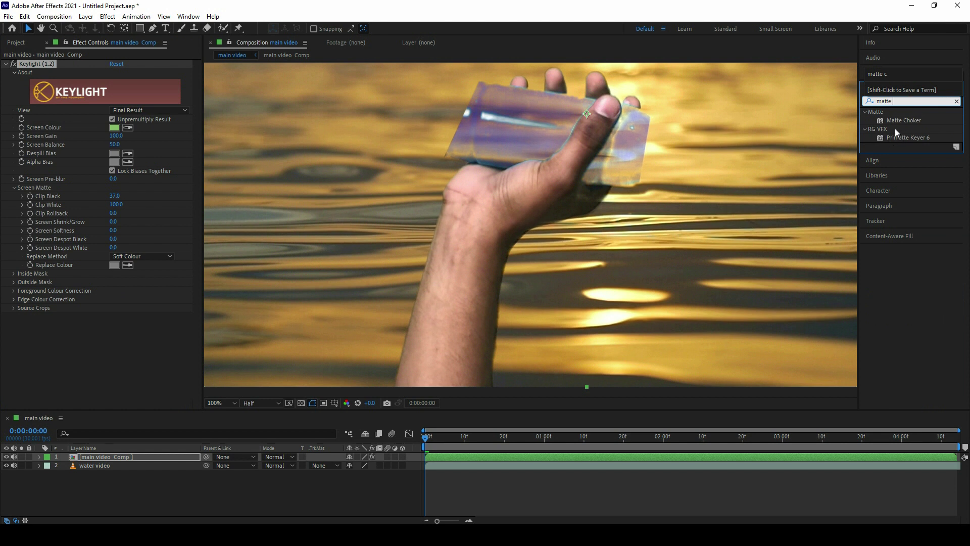
pyautogui.moveTo(893, 122); pyautogui.dragTo(115, 324)
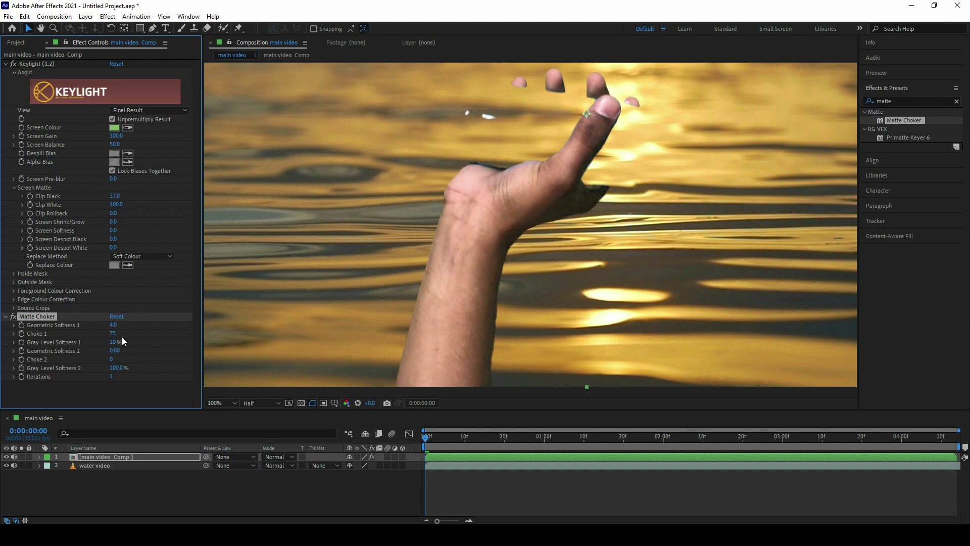
pyautogui.moveTo(113, 336); pyautogui.dragTo(107, 349)
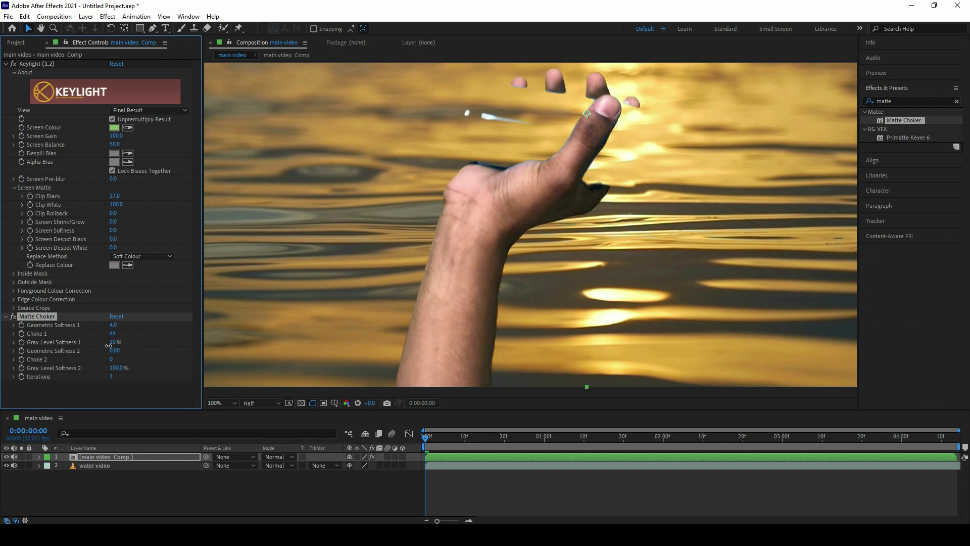
pyautogui.click(114, 324)
pyautogui.write('2')
pyautogui.press('Return')
# Step: Move the hand layer toward the frame centre, nudging it down and left with Shift+arrow keys
pyautogui.scroll(-2, 343, 358)
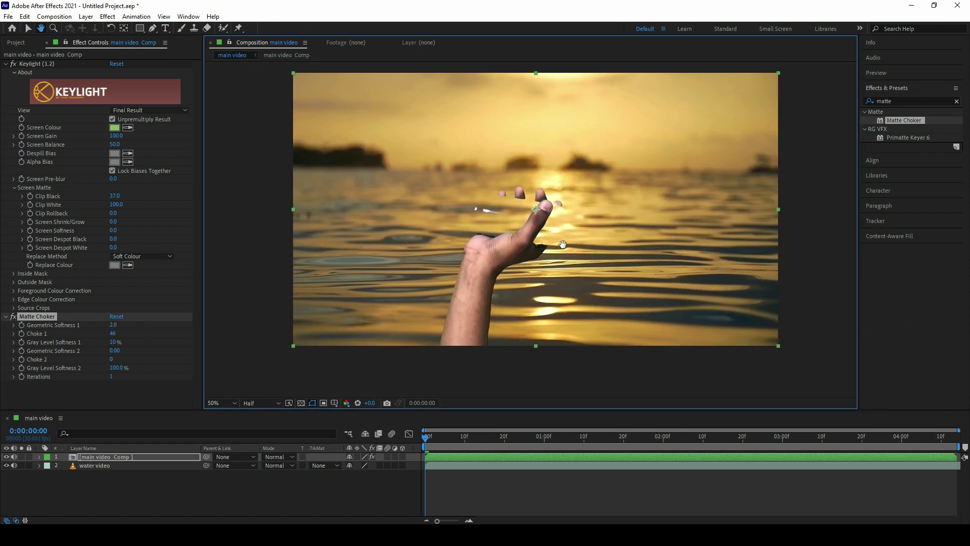
pyautogui.moveTo(478, 283); pyautogui.dragTo(552, 208)
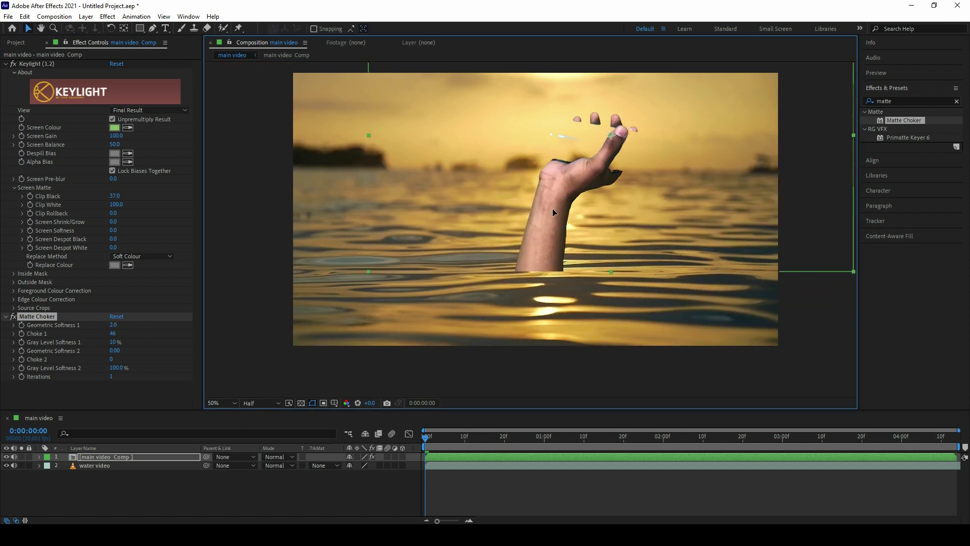
pyautogui.hotkey('shift', 'Left')
pyautogui.hotkey('shift', 'Left')
pyautogui.hotkey('shift', 'Left')
pyautogui.hotkey('shift', 'Down')
pyautogui.hotkey('shift', 'Down')
pyautogui.hotkey('shift', 'Down')
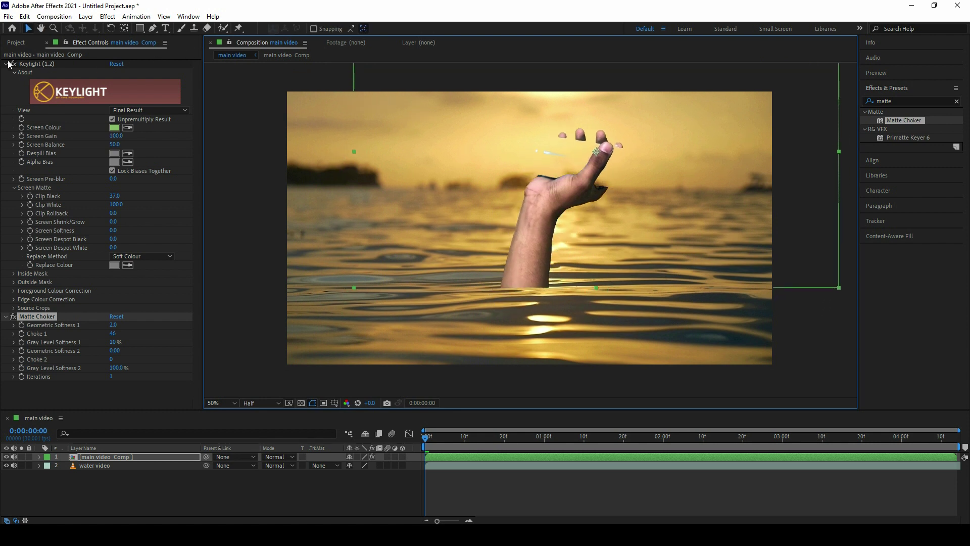
# Step: Add png2.png as the top layer and reduce its Scale
pyautogui.click(17, 43)
pyautogui.click(46, 173)
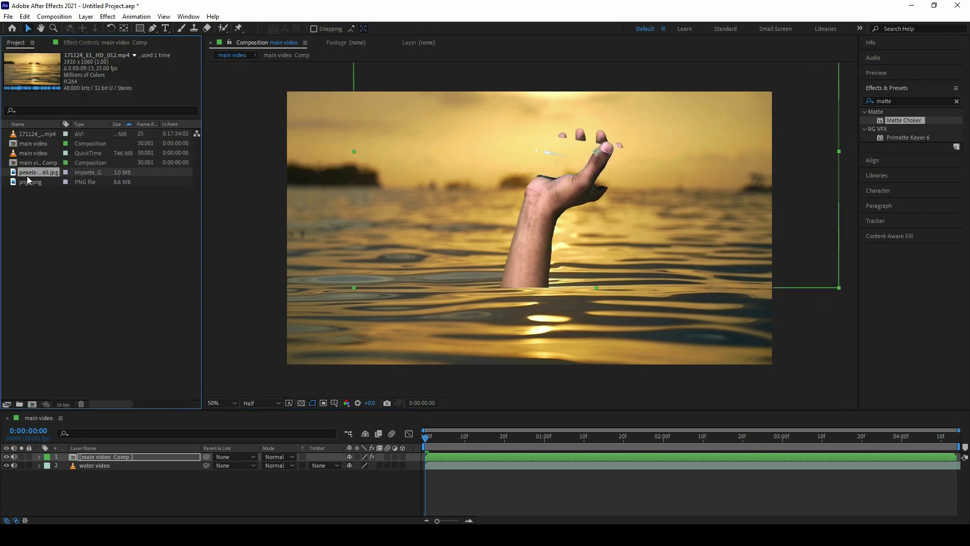
pyautogui.click(32, 182)
pyautogui.moveTo(89, 256); pyautogui.dragTo(90, 458)
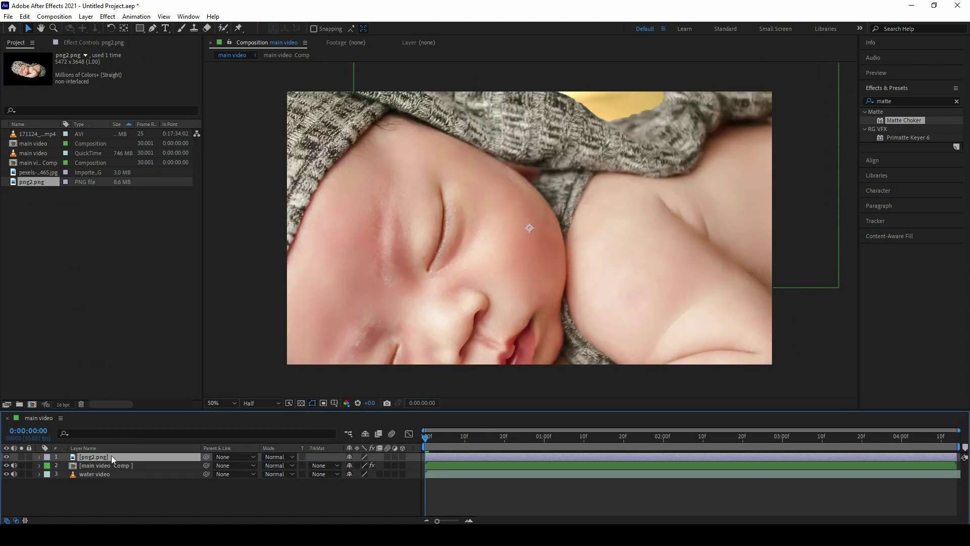
pyautogui.press('s')
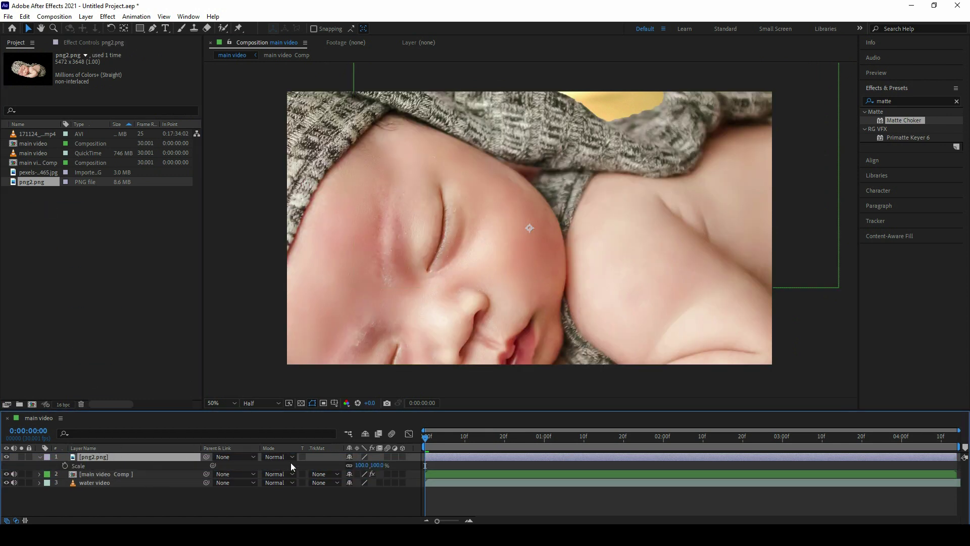
pyautogui.moveTo(362, 469); pyautogui.dragTo(326, 469)
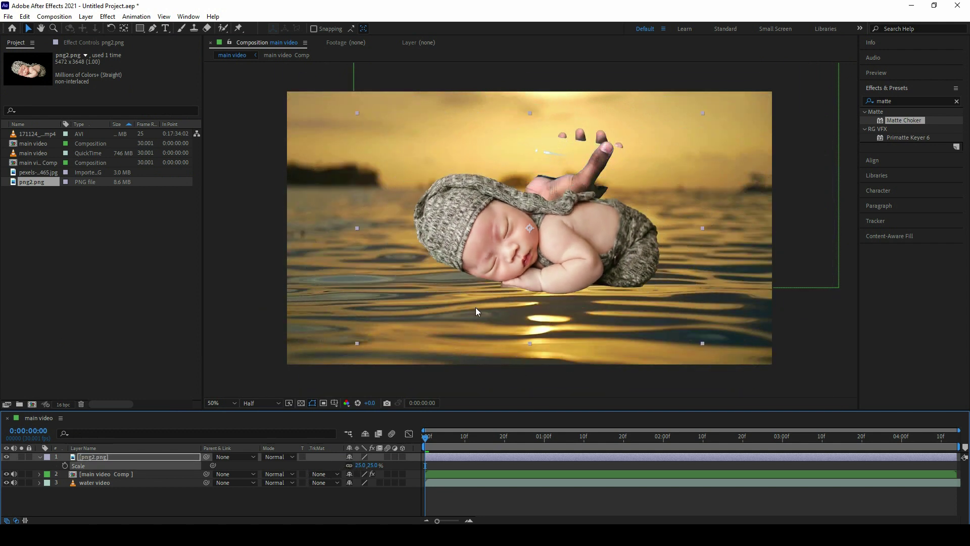
# Step: Resize the baby image and reposition both the baby and the hand layer so they meet
pyautogui.moveTo(595, 254); pyautogui.dragTo(701, 246)
pyautogui.moveTo(531, 288); pyautogui.dragTo(523, 305)
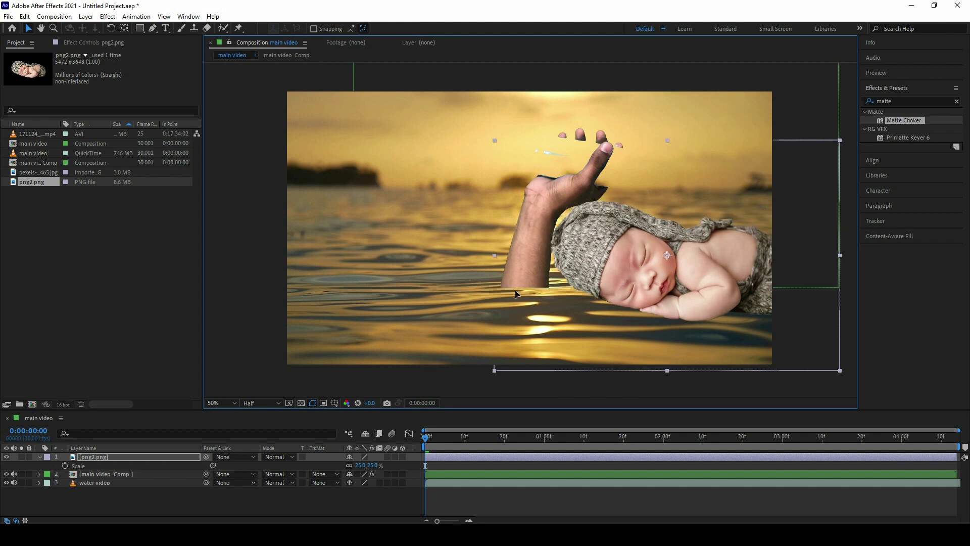
pyautogui.click(149, 474)
pyautogui.moveTo(535, 258); pyautogui.dragTo(519, 279)
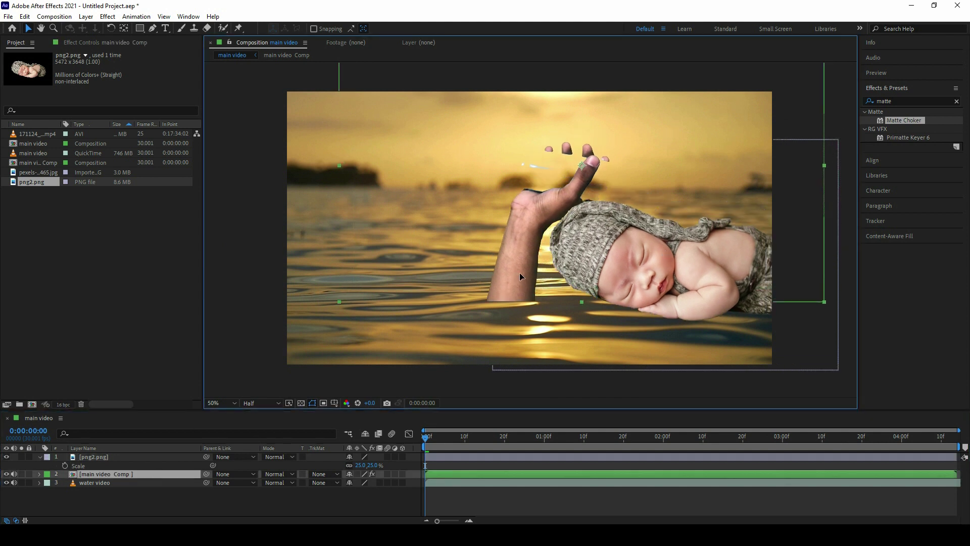
pyautogui.click(165, 459)
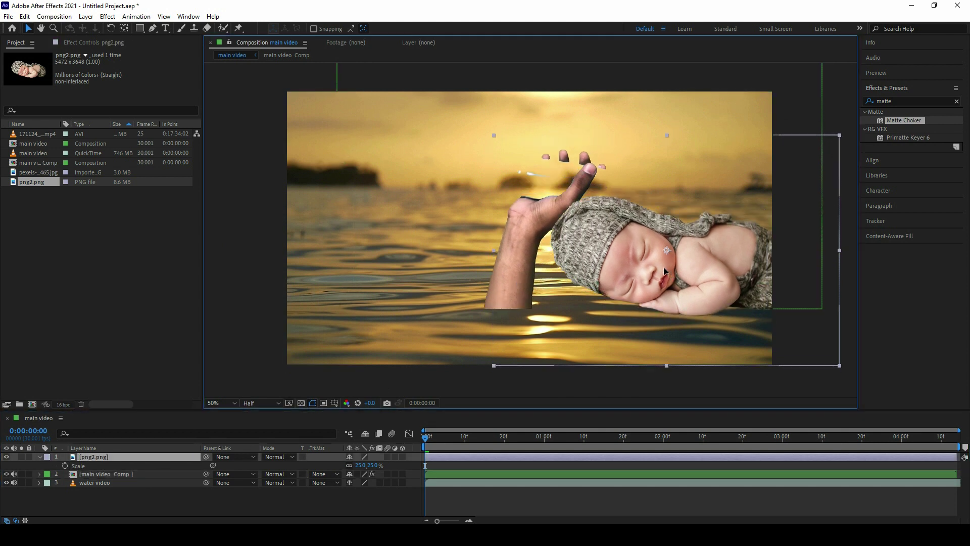
pyautogui.moveTo(662, 267); pyautogui.dragTo(547, 168)
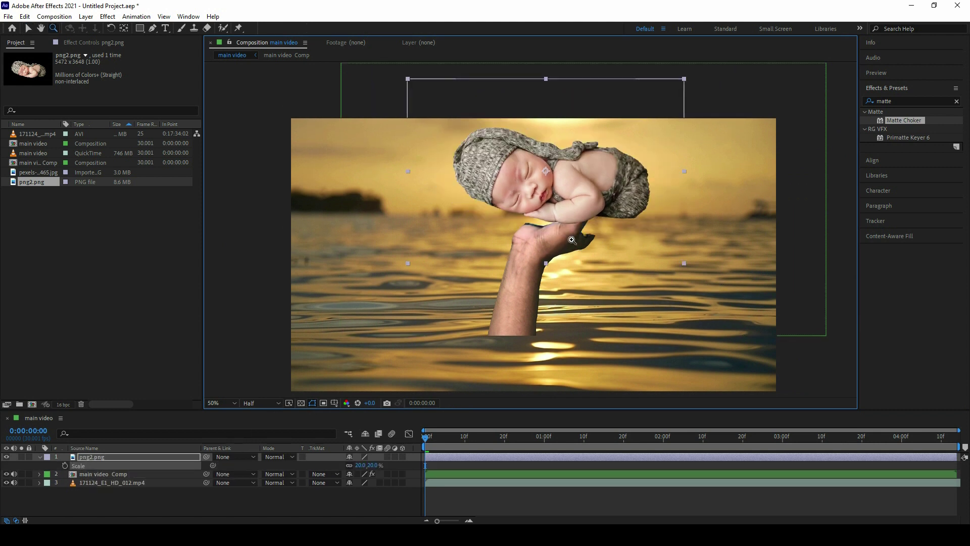
# Step: Nudge the baby down-left so it rests in the hand's palm
pyautogui.press('h')
pyautogui.moveTo(588, 208); pyautogui.dragTo(588, 201)
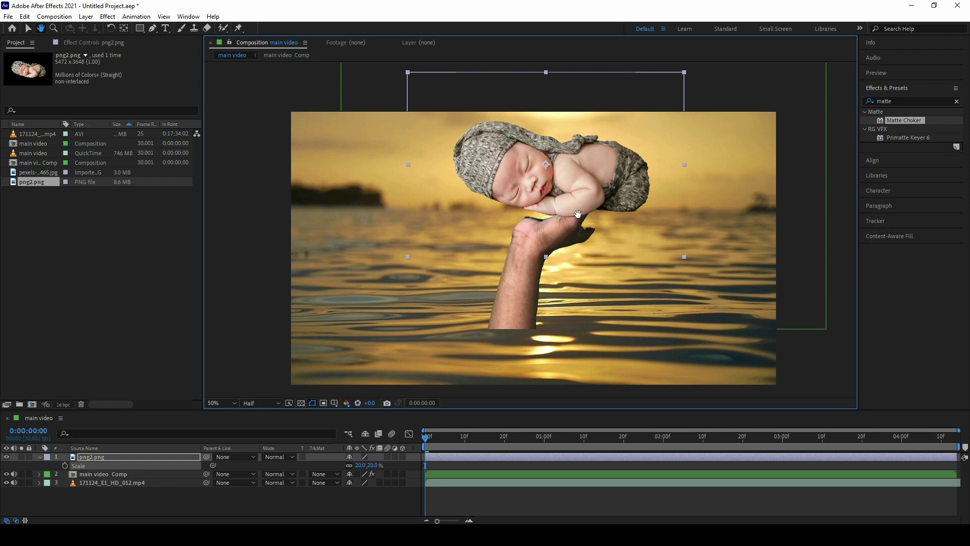
pyautogui.scroll(2, 581, 218)
pyautogui.press('v')
pyautogui.moveTo(564, 196); pyautogui.dragTo(536, 235)
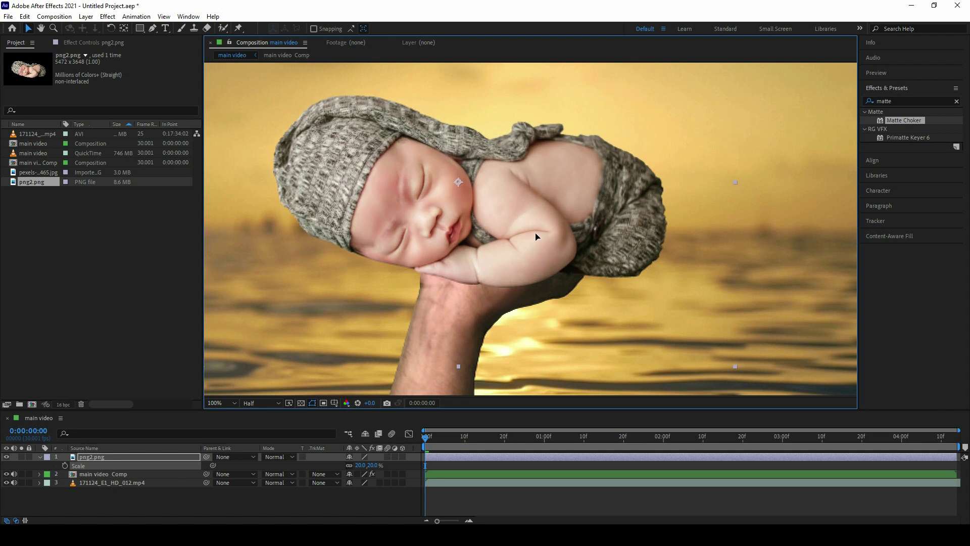
pyautogui.scroll(-2, 535, 236)
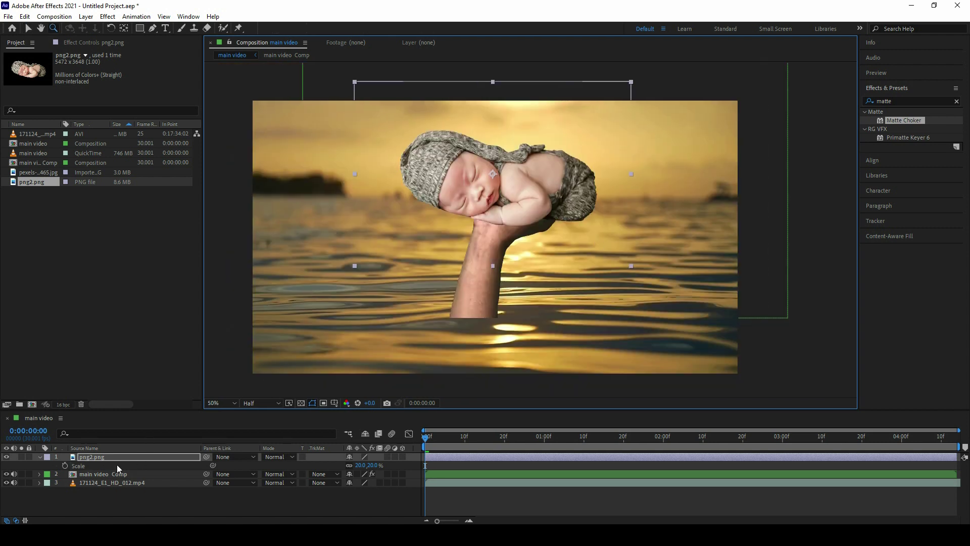
# Step: Collapse the baby layer's properties and play a preview of the composition
pyautogui.click(40, 458)
pyautogui.press('space')
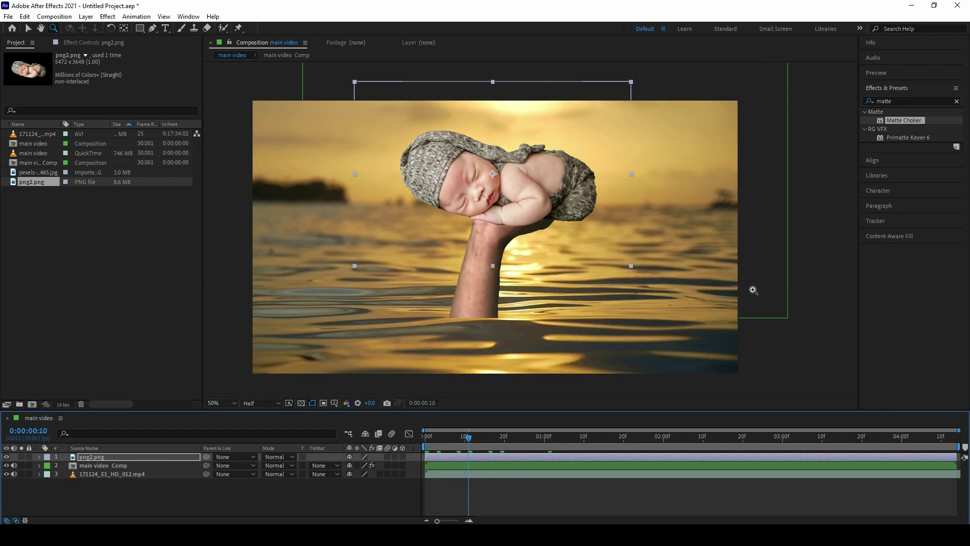
pyautogui.press('v')
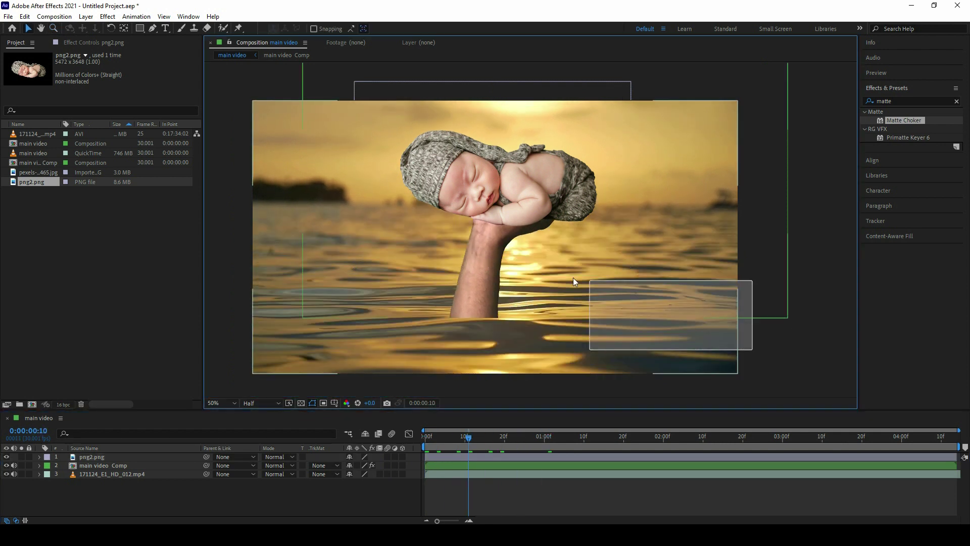
pyautogui.moveTo(752, 350); pyautogui.dragTo(503, 254)
pyautogui.click(170, 482)
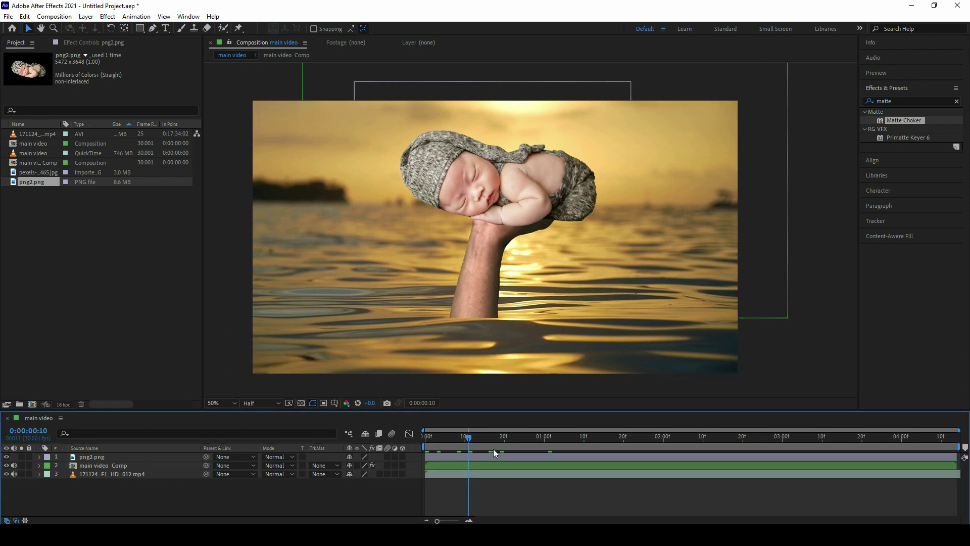
# Step: Return the playhead to 0:00:00:00 and select the main video Comp layer
pyautogui.moveTo(460, 438); pyautogui.dragTo(386, 450)
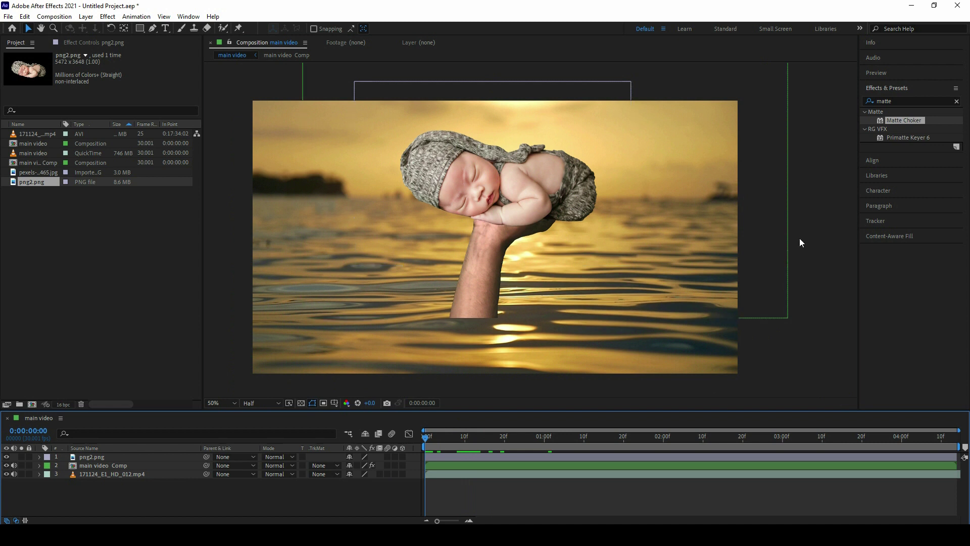
pyautogui.moveTo(807, 223); pyautogui.dragTo(542, 174)
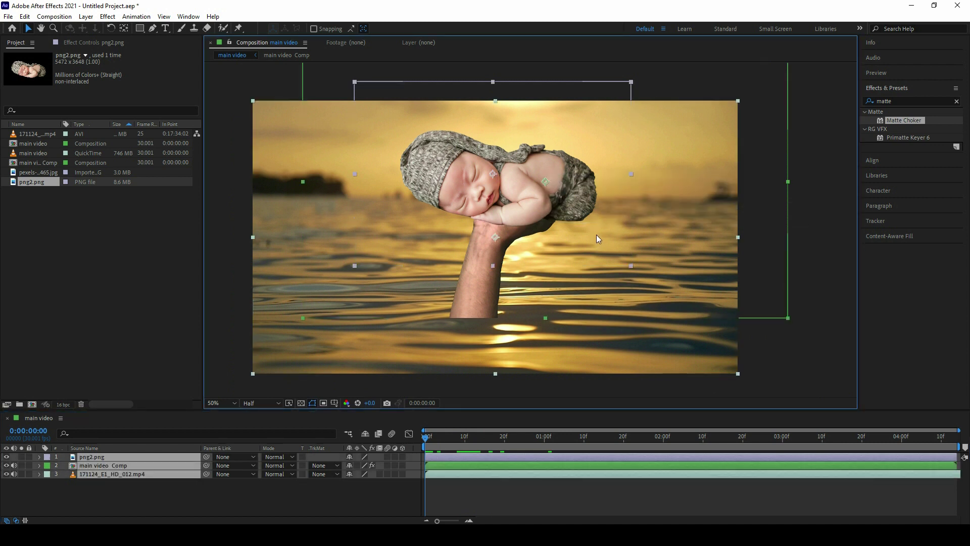
pyautogui.click(468, 500)
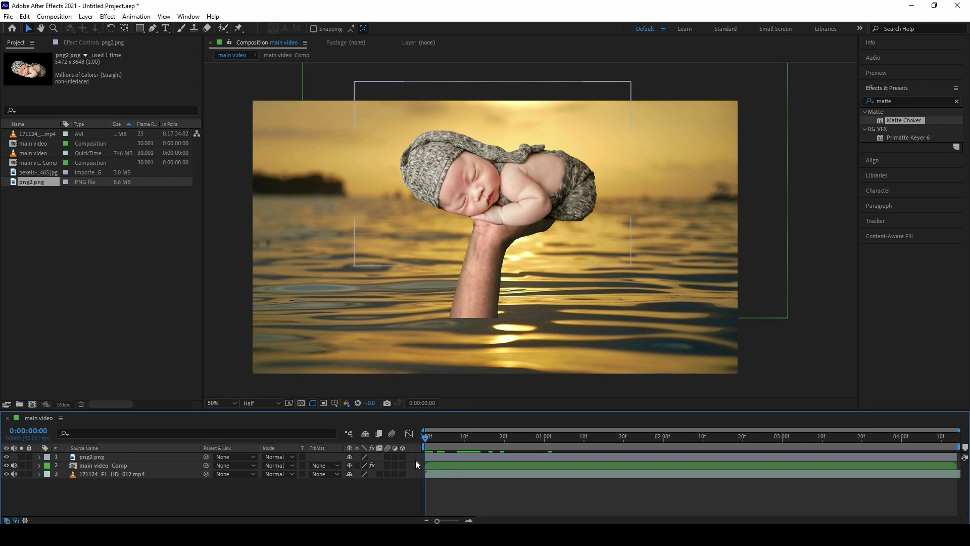
pyautogui.click(130, 465)
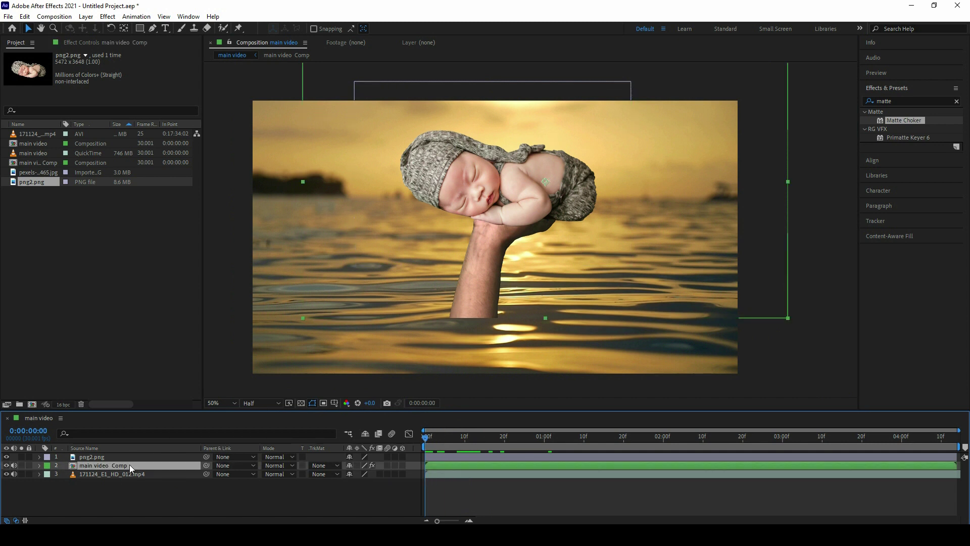
# Step: Apply Mocha AE to the main video Comp layer and save the project as class.aep
pyautogui.click(107, 17)
pyautogui.moveTo(162, 99)
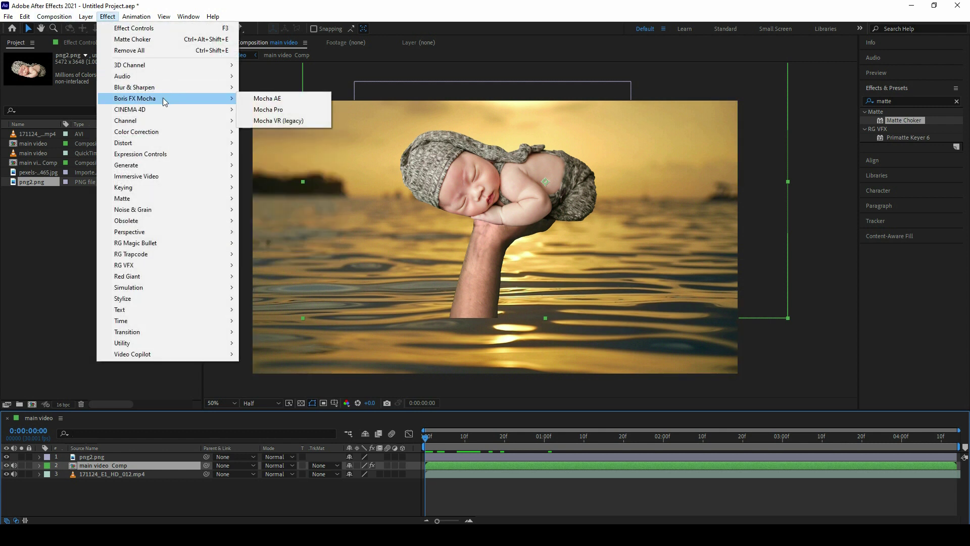
pyautogui.click(256, 99)
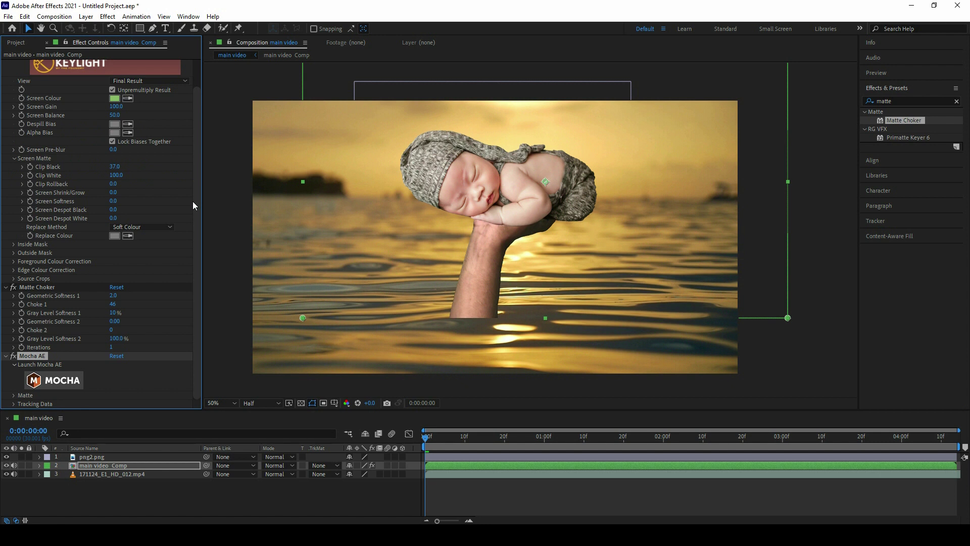
pyautogui.hotkey('ctrl', 's')
# Step: Launch the Mocha AE plugin for the layer with preview resolution set to Full
pyautogui.moveTo(192, 96); pyautogui.dragTo(192, 51)
pyautogui.click(7, 64)
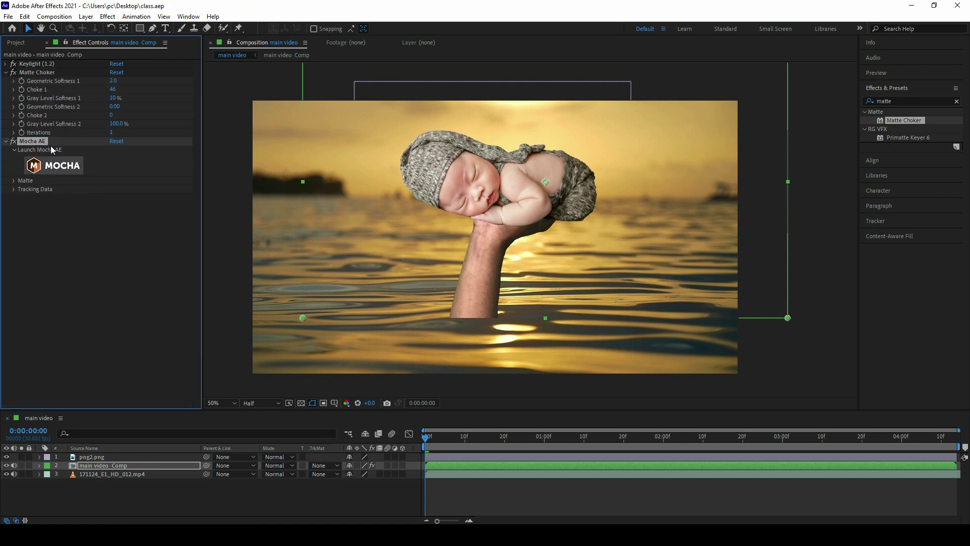
pyautogui.click(56, 166)
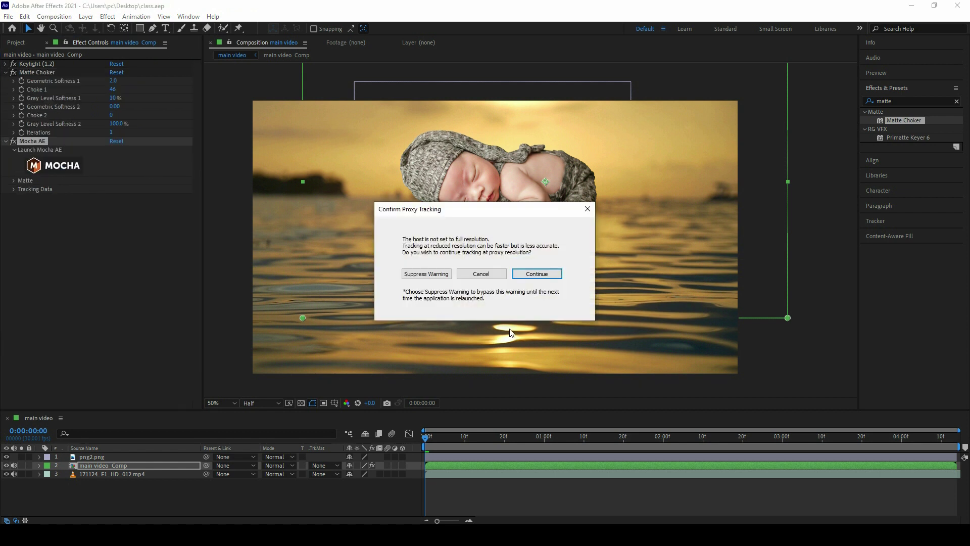
pyautogui.click(587, 209)
pyautogui.click(244, 403)
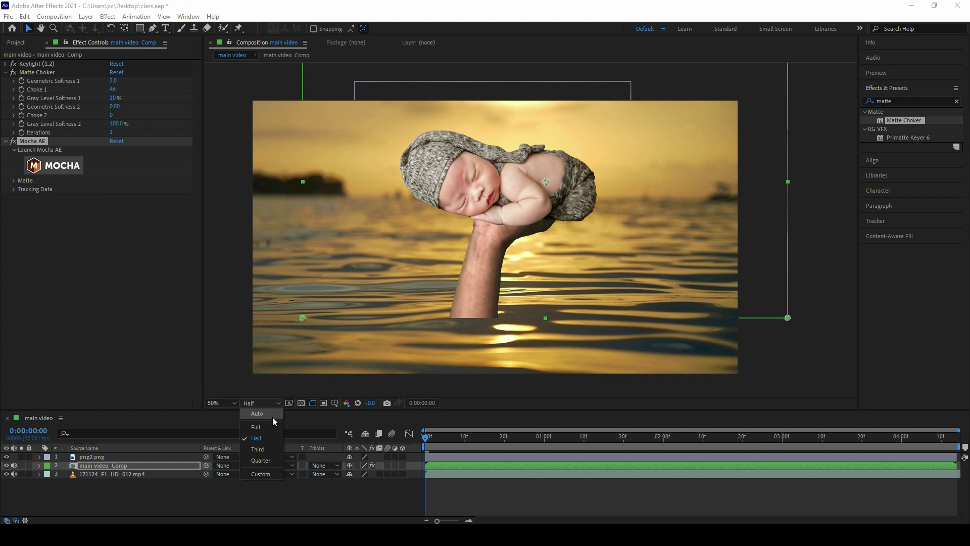
pyautogui.click(267, 427)
pyautogui.click(50, 149)
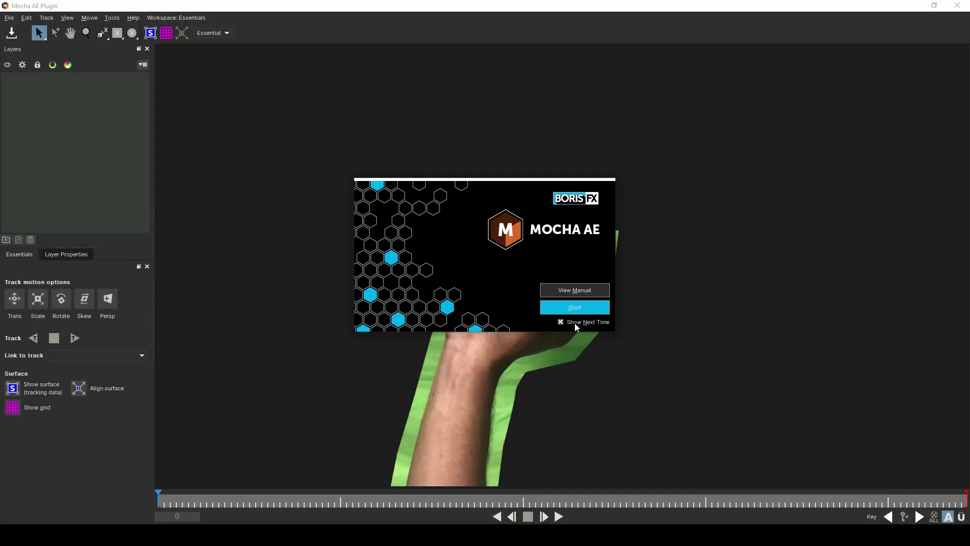
# Step: Dismiss the Mocha welcome screen and zoom the viewer in on the hand and blue cup
pyautogui.click(565, 305)
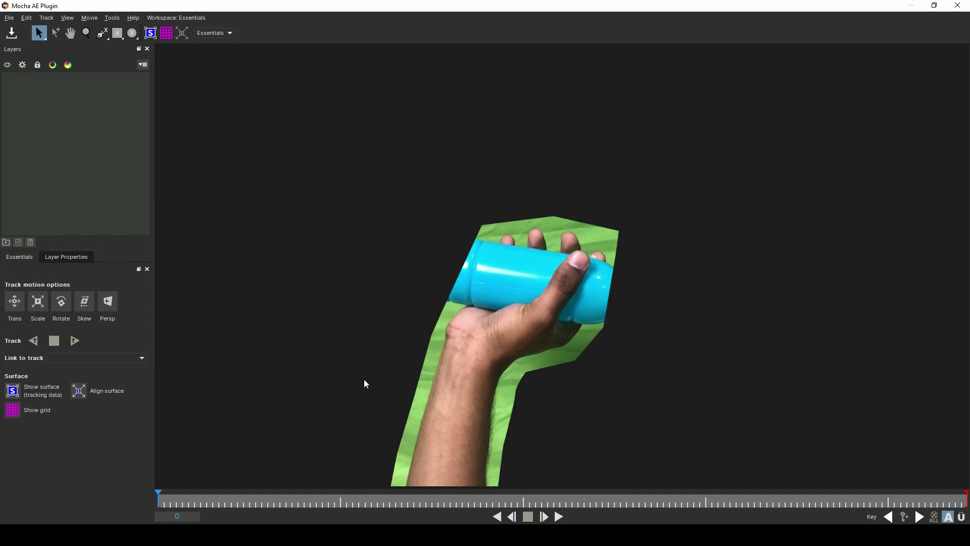
pyautogui.press('x')
pyautogui.scroll(2, 588, 259)
pyautogui.press('s')
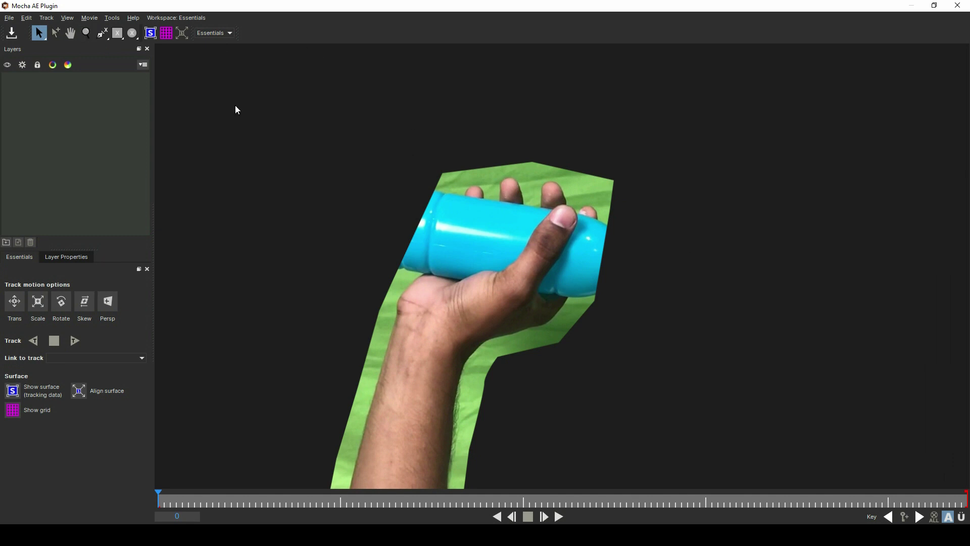
pyautogui.click(211, 32)
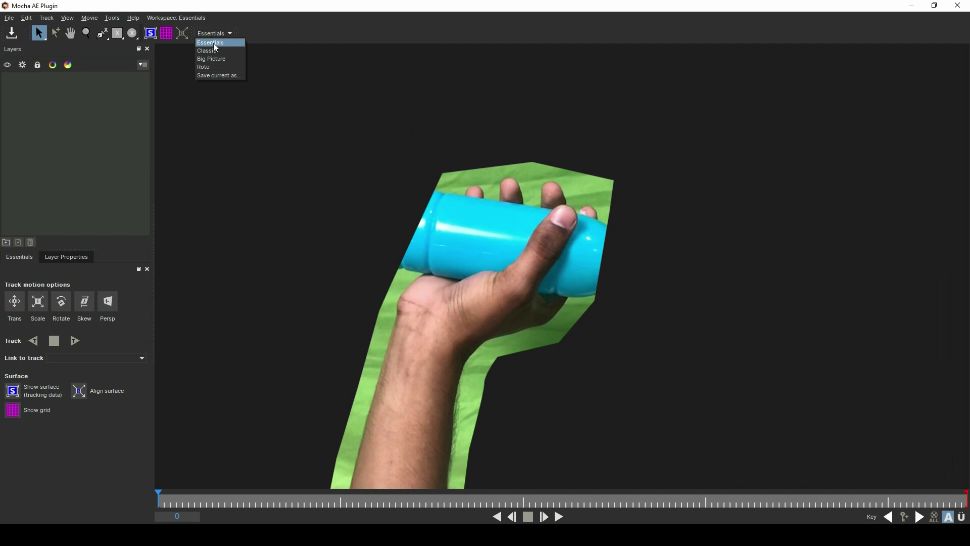
pyautogui.click(494, 226)
pyautogui.press('z')
pyautogui.moveTo(531, 245); pyautogui.dragTo(533, 186)
# Step: Draw an eight-point X-Spline shape around the cup, track it forward to frame 133, and save
pyautogui.press('s')
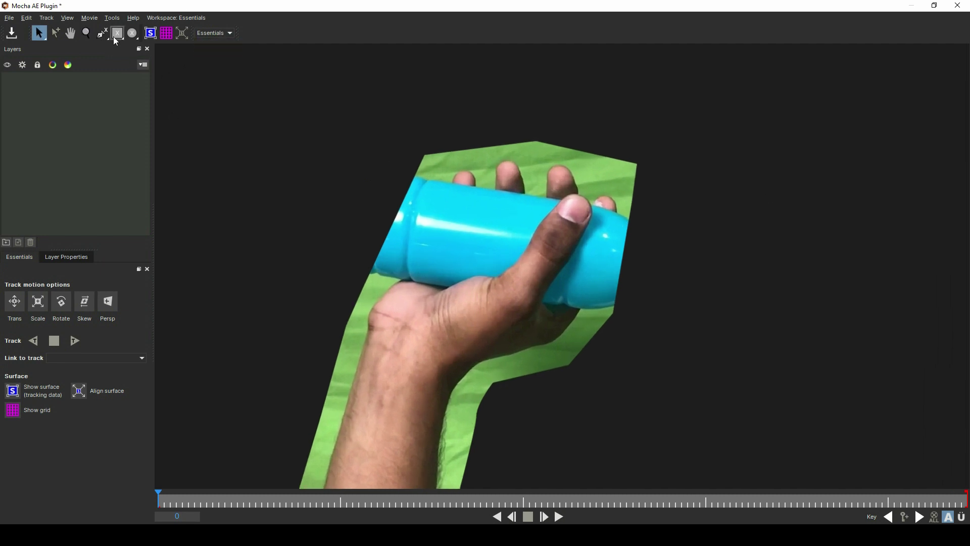
pyautogui.click(101, 33)
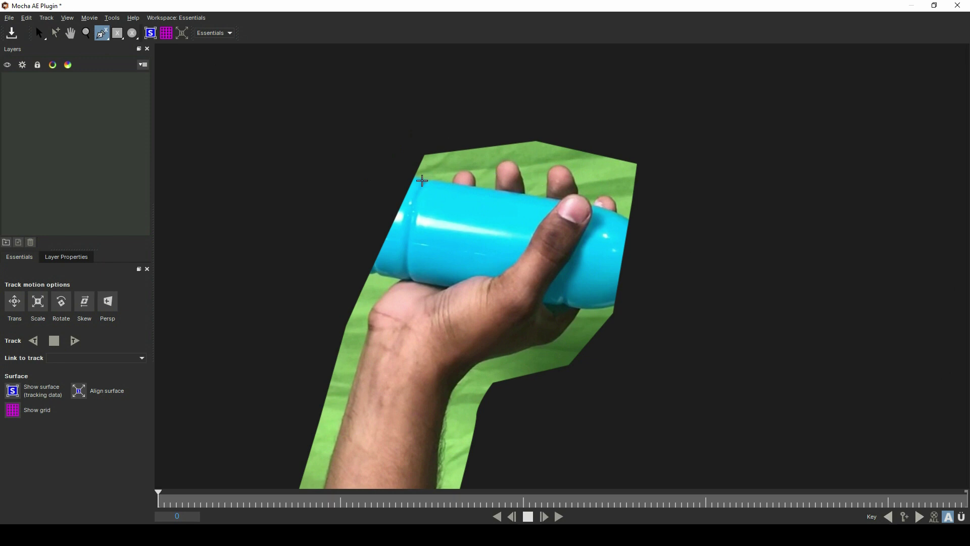
pyautogui.click(423, 180)
pyautogui.click(515, 196)
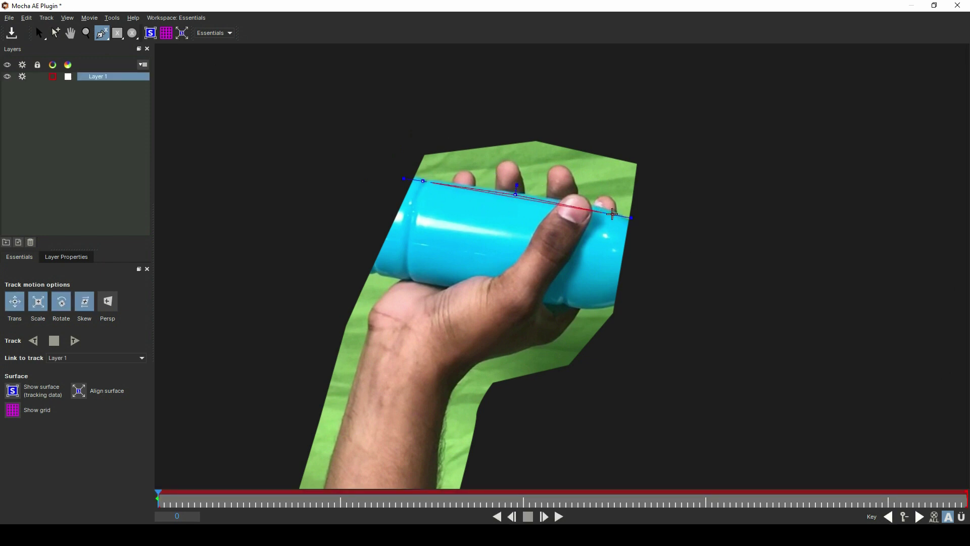
pyautogui.click(604, 209)
pyautogui.click(624, 230)
pyautogui.click(612, 302)
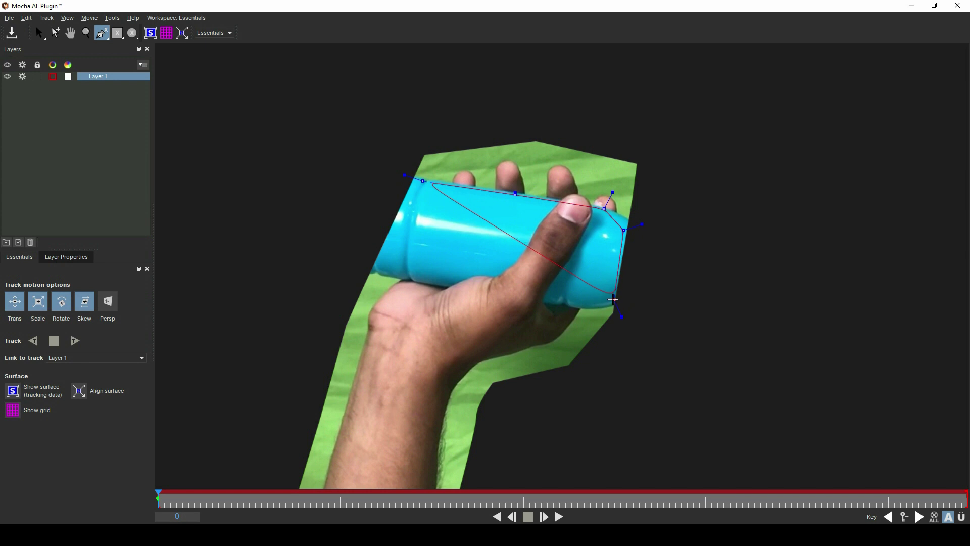
pyautogui.click(563, 301)
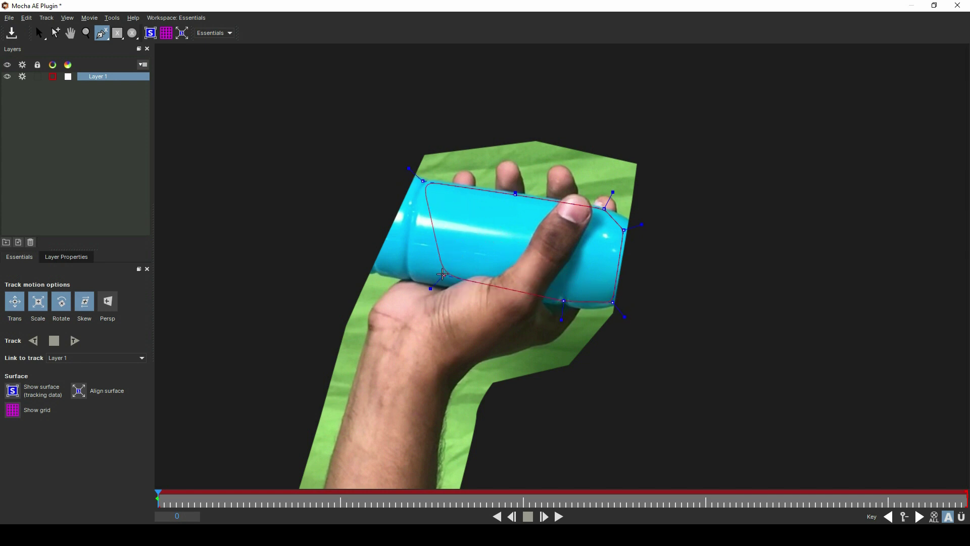
pyautogui.click(437, 277)
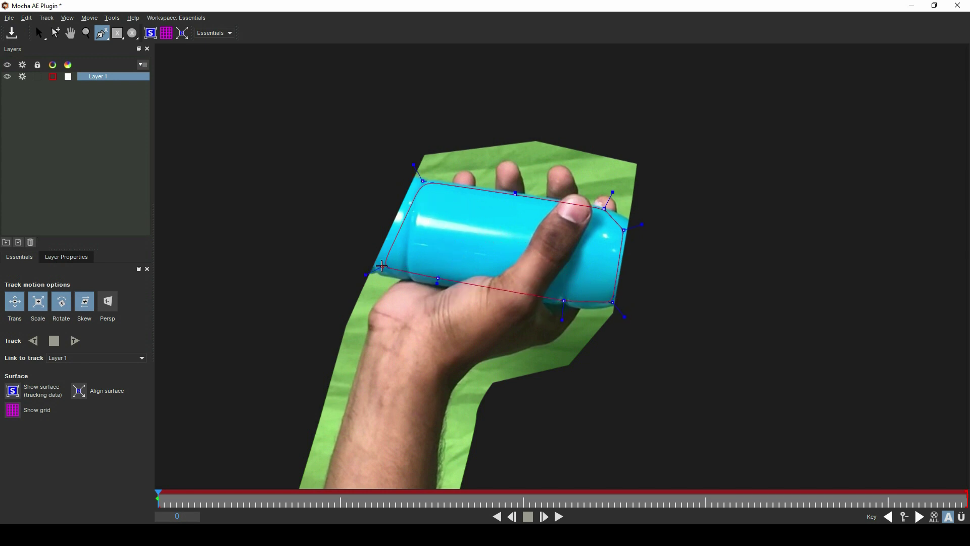
pyautogui.click(403, 221)
pyautogui.rightClick(418, 219)
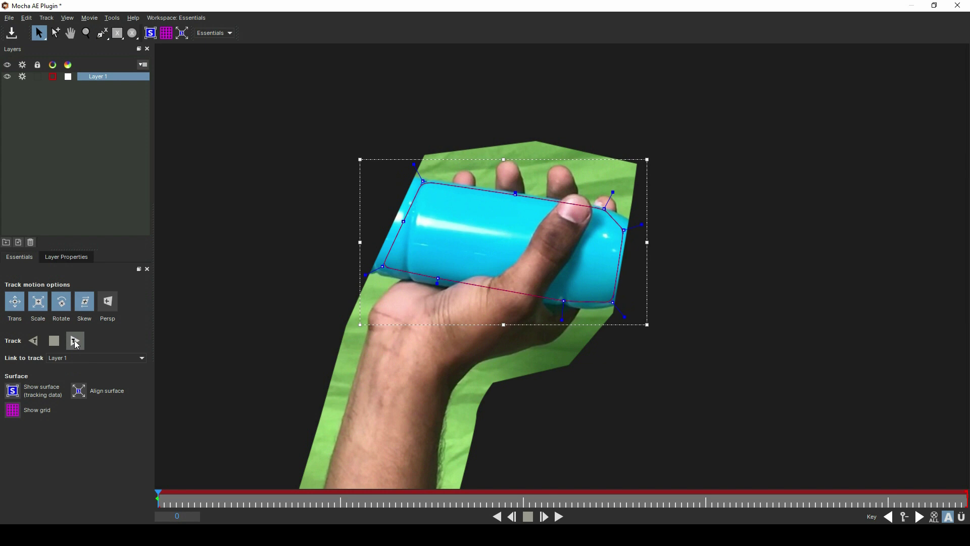
pyautogui.click(75, 342)
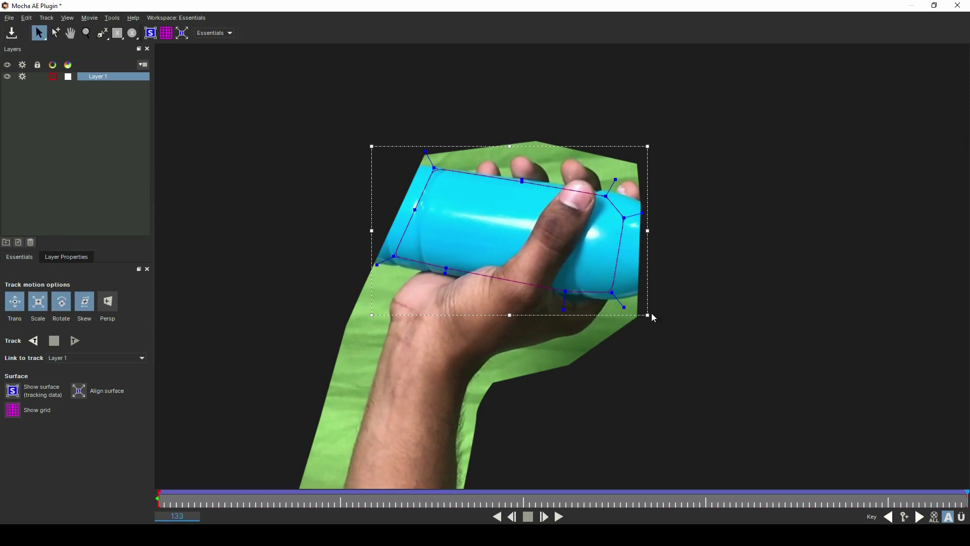
pyautogui.click(13, 35)
# Step: Close Mocha and bring up the options for the png2.png layer in the Timeline
pyautogui.click(959, 5)
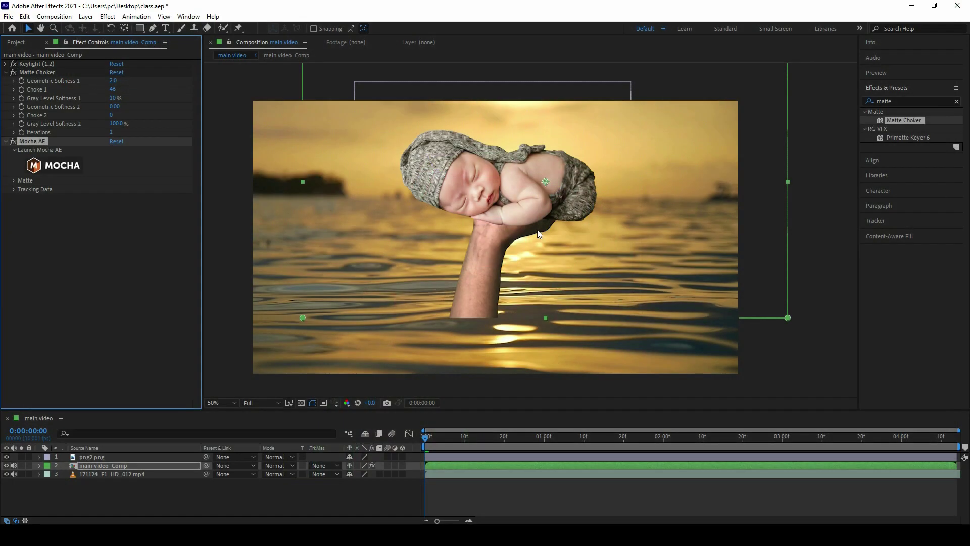
pyautogui.click(121, 458)
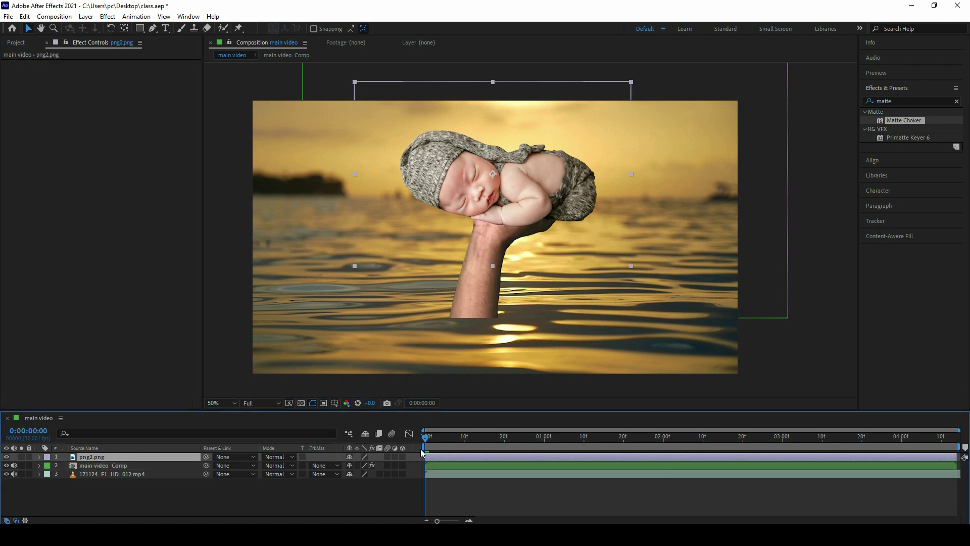
pyautogui.rightClick(103, 457)
# Step: Pre-compose the png2.png layer into a composition named 'child image'
pyautogui.click(135, 403)
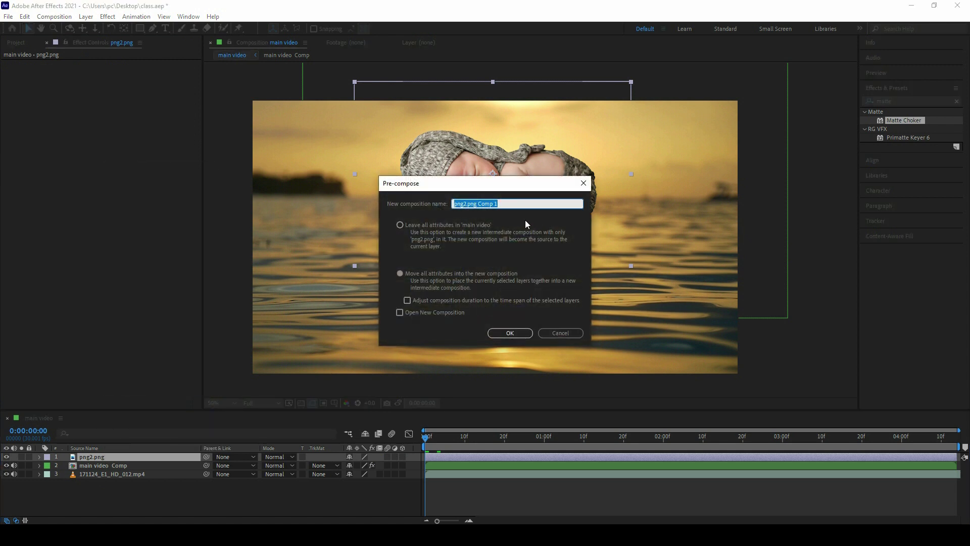
pyautogui.write('child image')
pyautogui.press('Return')
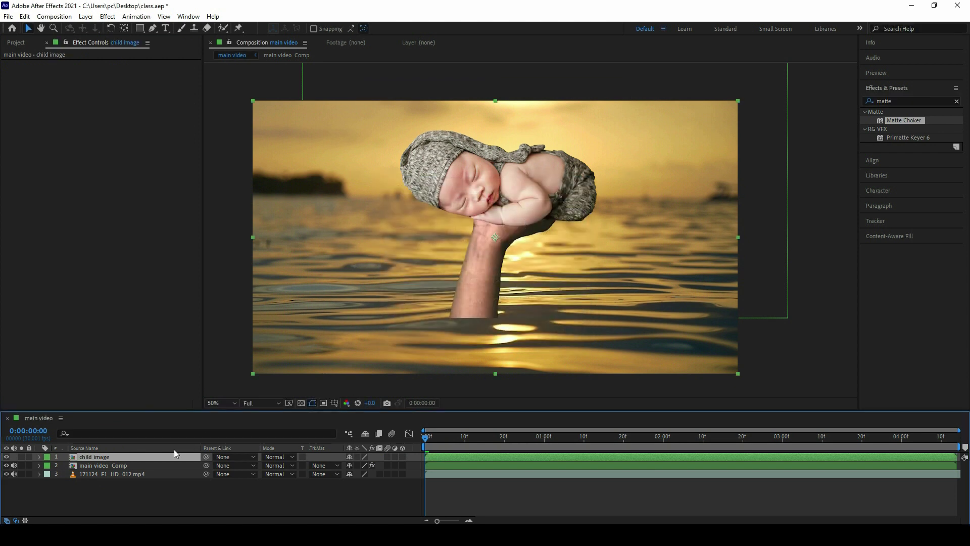
# Step: Create Mocha track data on the main video Comp layer from Layer 1
pyautogui.click(136, 466)
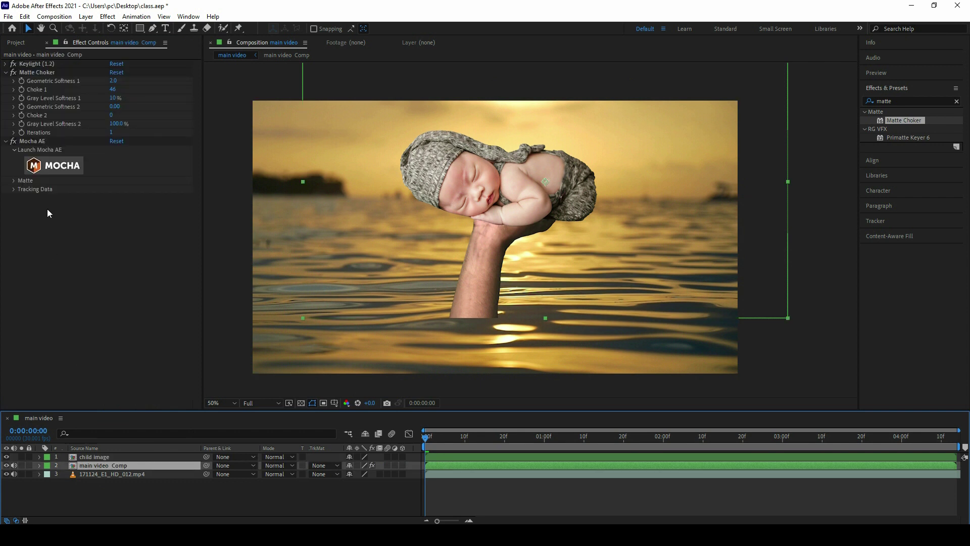
pyautogui.click(13, 189)
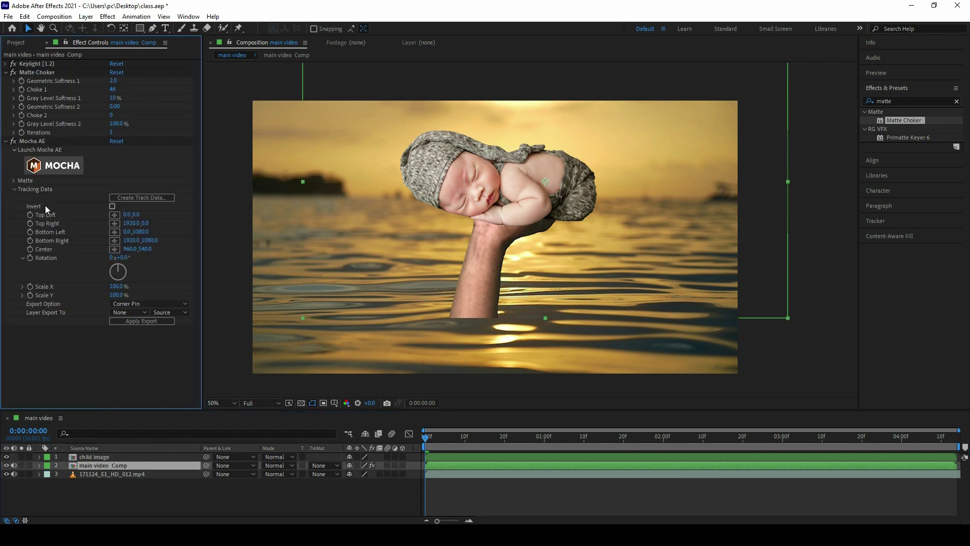
pyautogui.click(152, 198)
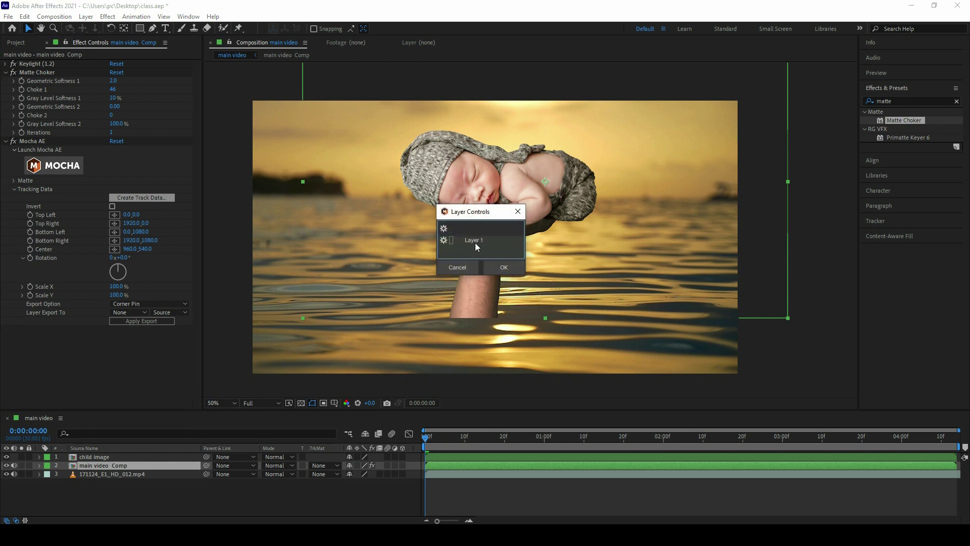
pyautogui.click(475, 240)
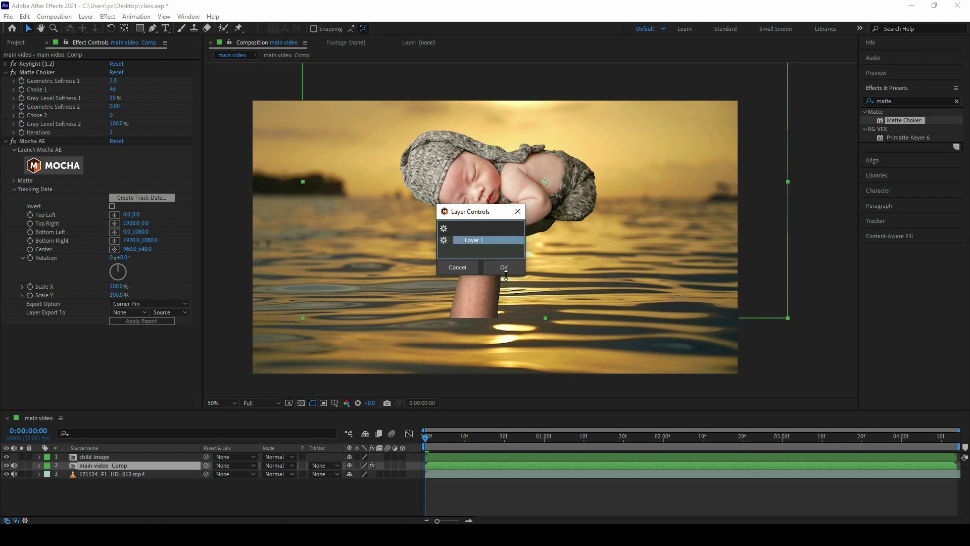
pyautogui.click(504, 267)
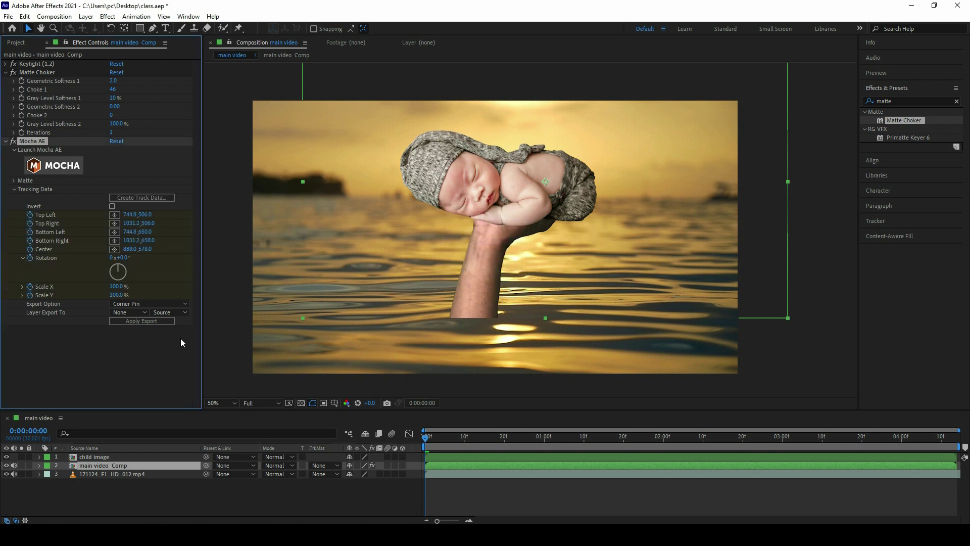
# Step: Export the tracking as Transform data to the child image layer and apply it
pyautogui.click(152, 303)
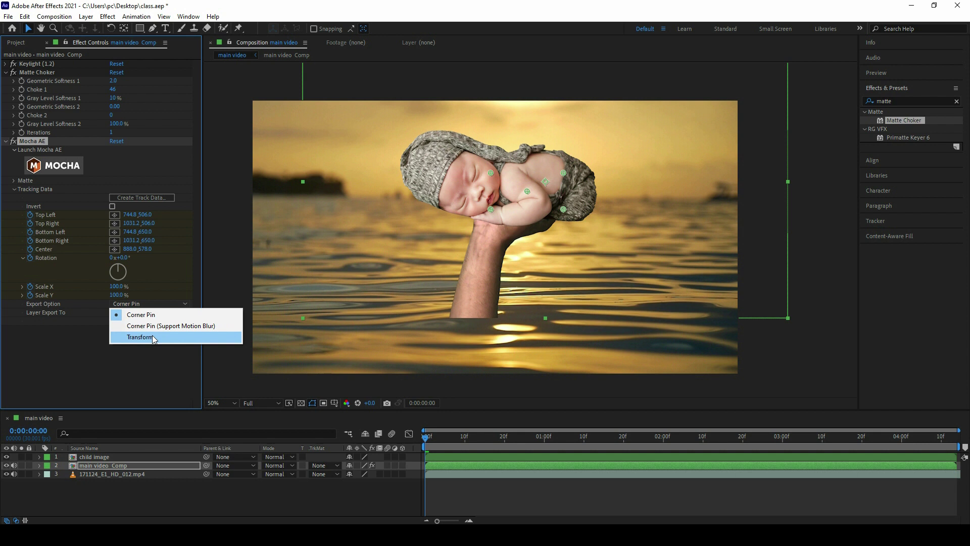
pyautogui.click(155, 337)
pyautogui.click(130, 312)
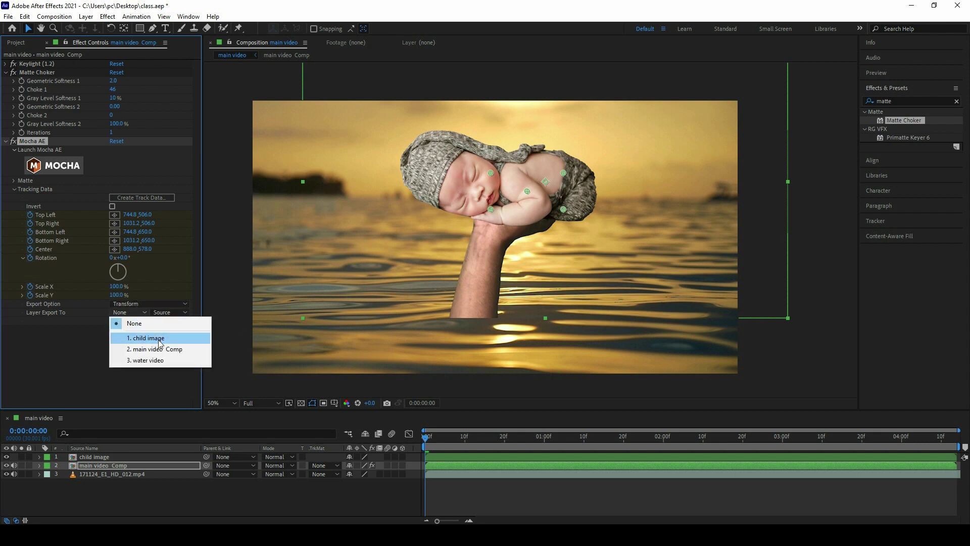
pyautogui.click(156, 339)
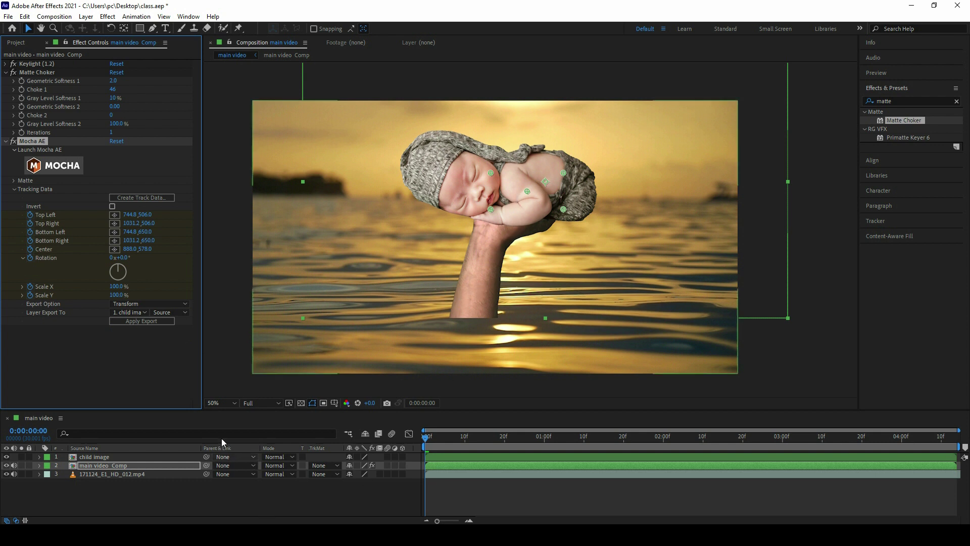
pyautogui.click(131, 321)
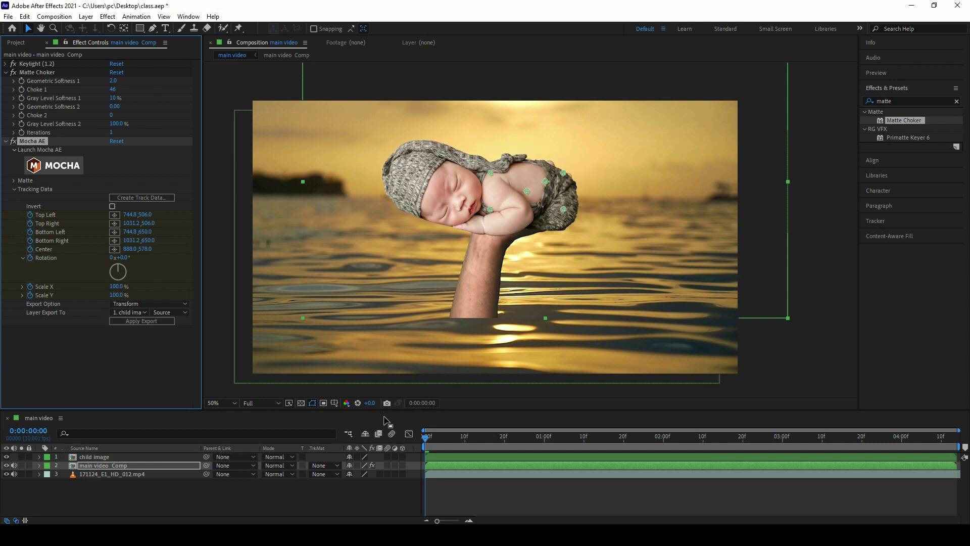
# Step: Reveal the child image's transform keyframes and scrub through the tracked motion
pyautogui.click(103, 457)
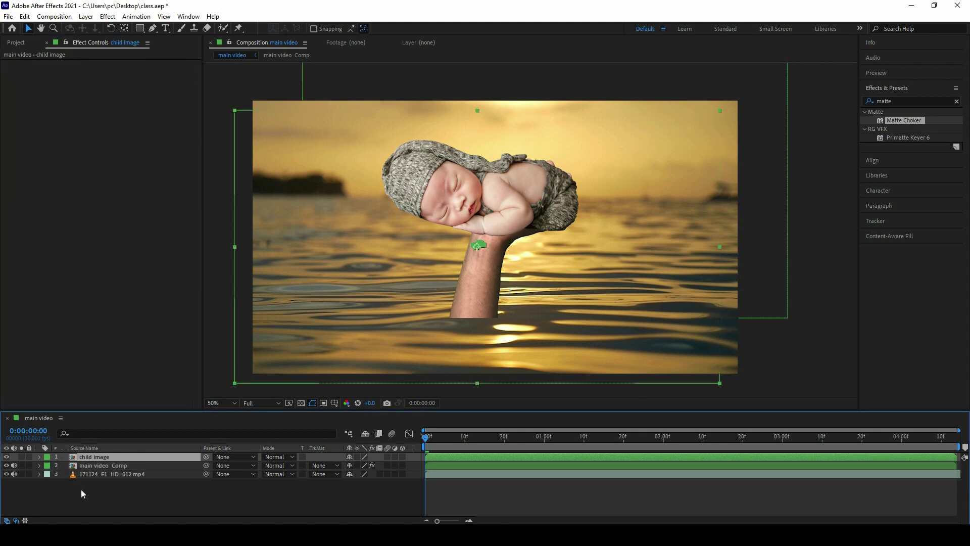
pyautogui.click(39, 457)
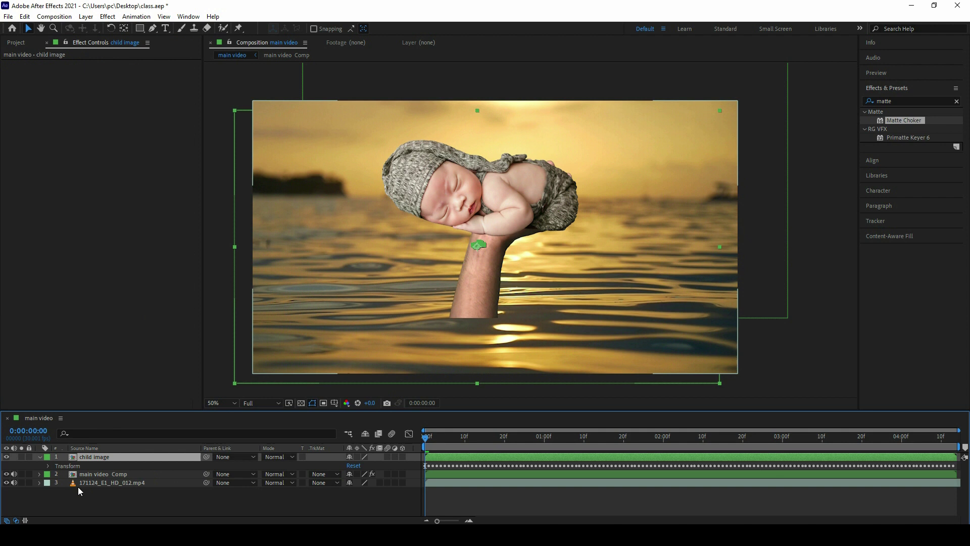
pyautogui.click(49, 466)
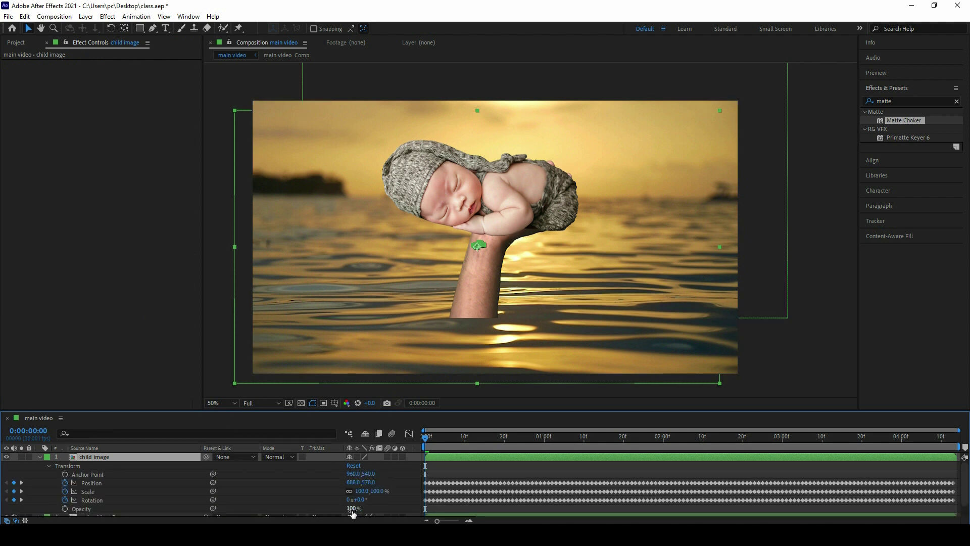
pyautogui.click(65, 491)
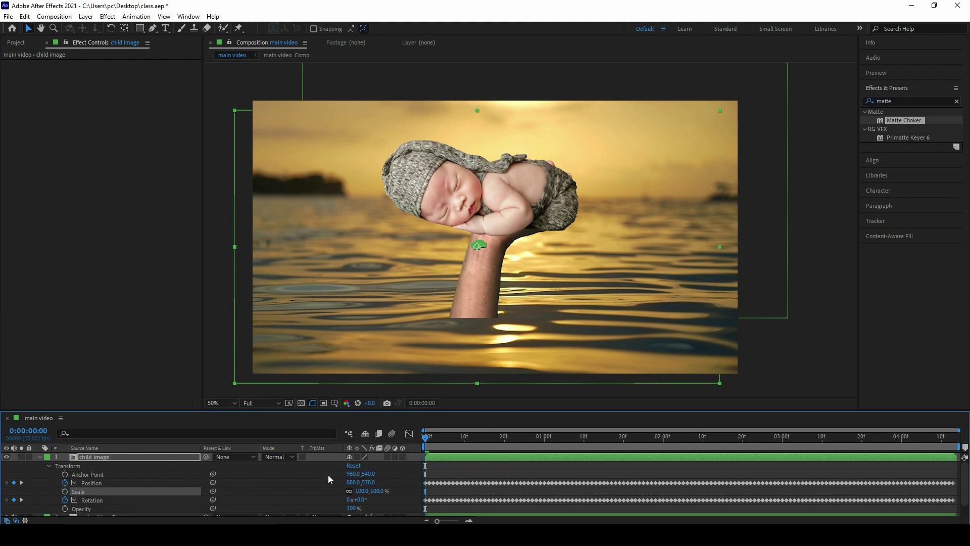
pyautogui.hotkey('ctrl', 'z')
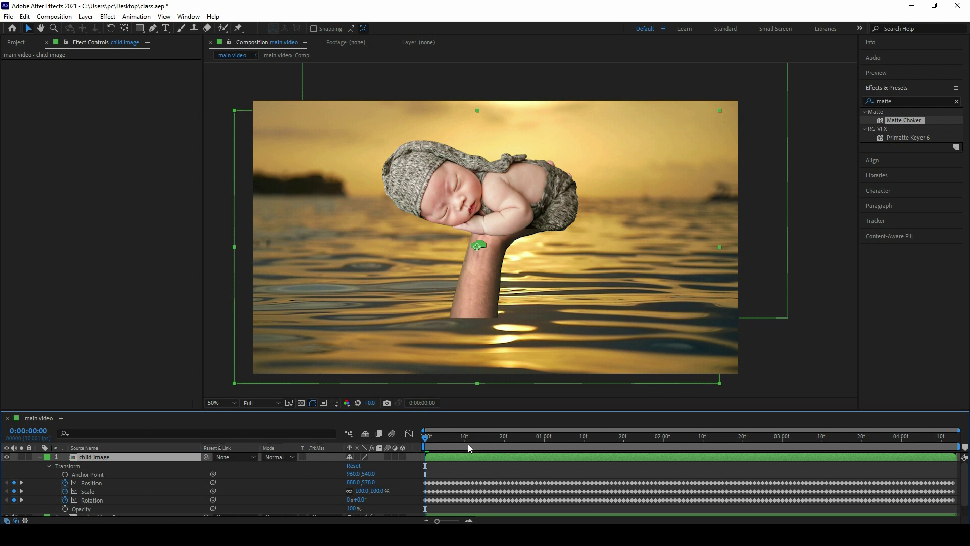
pyautogui.moveTo(468, 444); pyautogui.dragTo(385, 458)
# Step: Offset all Position keyframes to 954, 535 so the baby rests in the palm, then preview
pyautogui.click(92, 483)
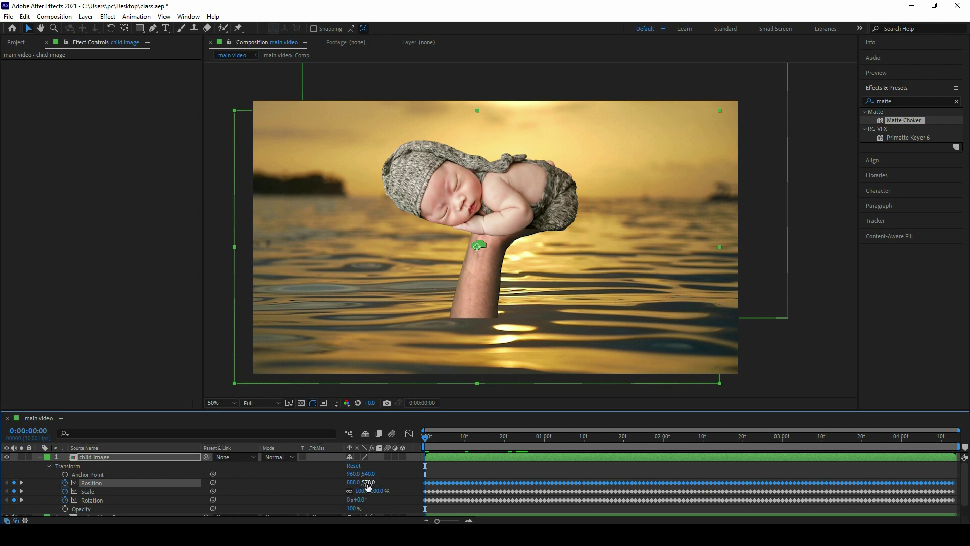
pyautogui.moveTo(372, 482); pyautogui.dragTo(375, 435)
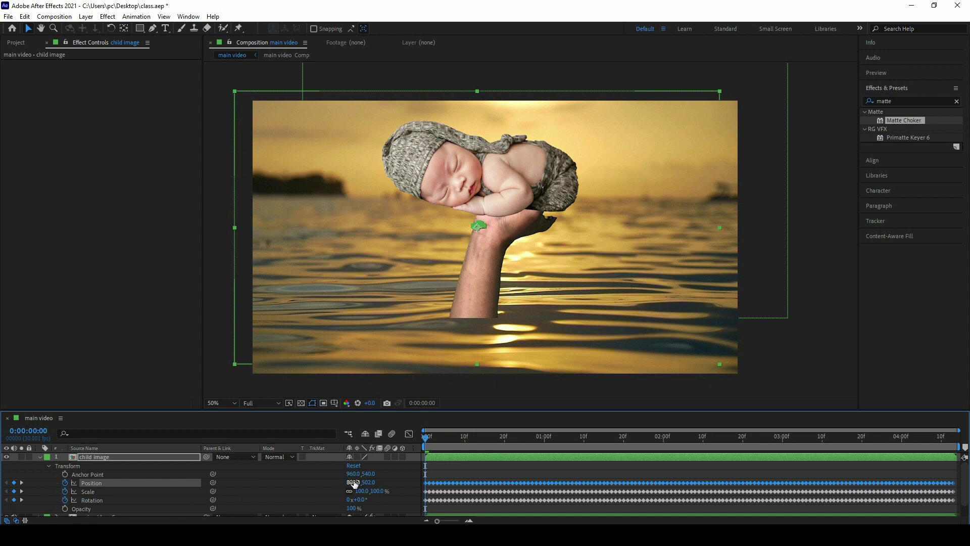
pyautogui.moveTo(352, 482); pyautogui.dragTo(392, 480)
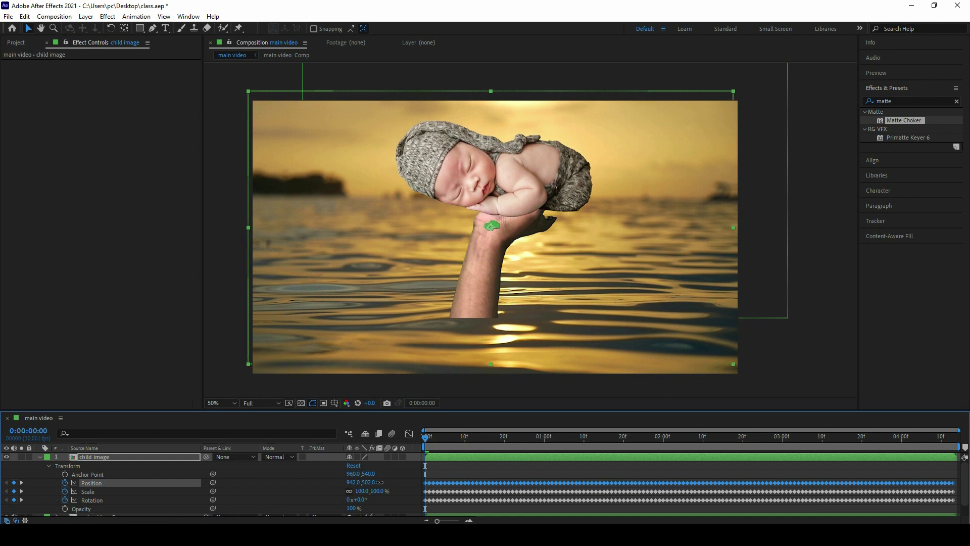
pyautogui.moveTo(374, 483); pyautogui.dragTo(374, 492)
pyautogui.press('space')
pyautogui.press('space')
pyautogui.click(40, 456)
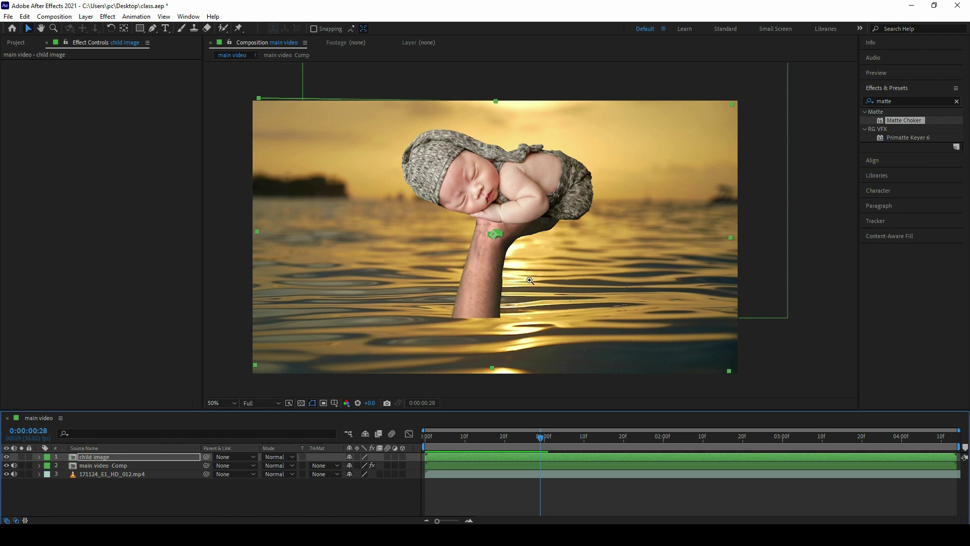
# Step: Inspect the baby on the hand, briefly solo the hand footage, and select the main video Comp layer
pyautogui.press('h')
pyautogui.scroll(2, 530, 281)
pyautogui.moveTo(512, 172)
pyautogui.mouseDown()
pyautogui.moveTo(554, 258)
pyautogui.moveTo(531, 190)
pyautogui.mouseUp()
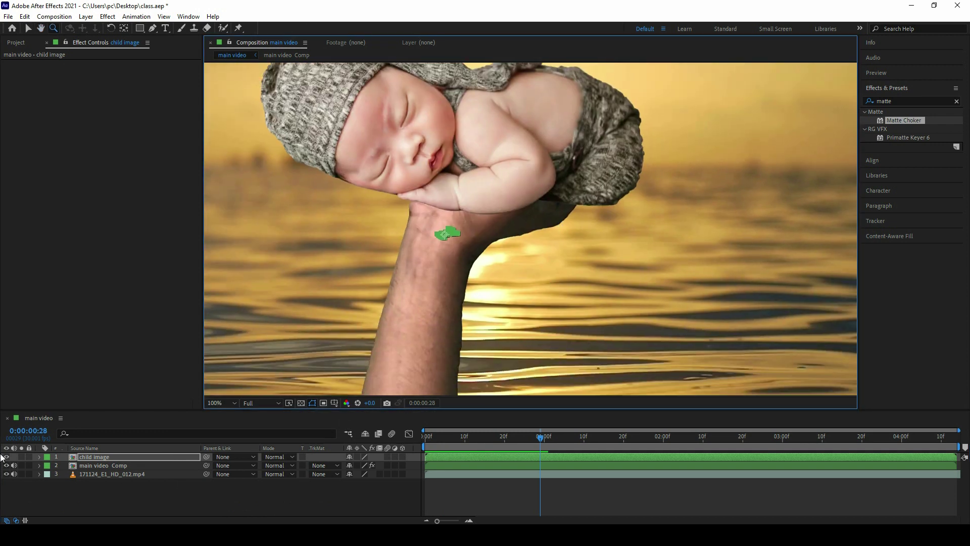
pyautogui.click(22, 465)
pyautogui.click(22, 466)
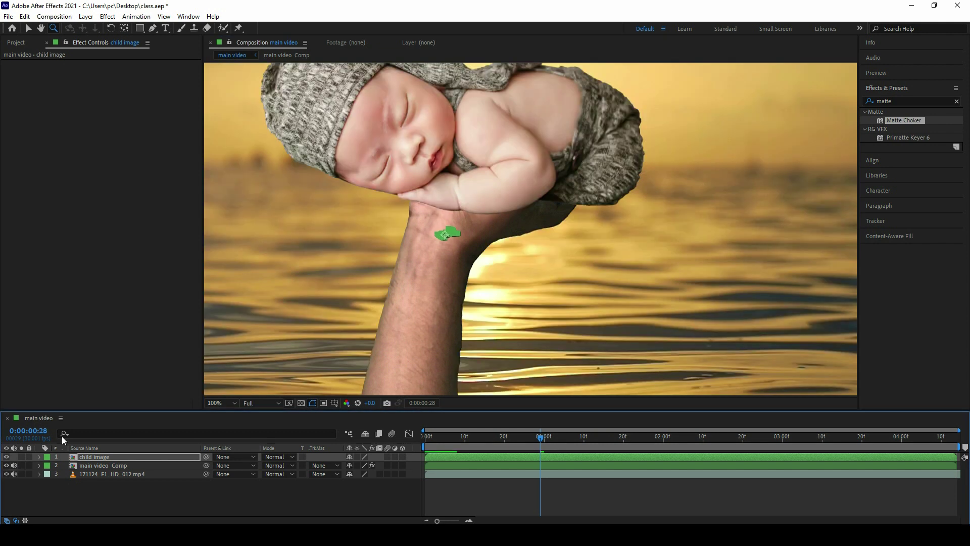
pyautogui.press('v')
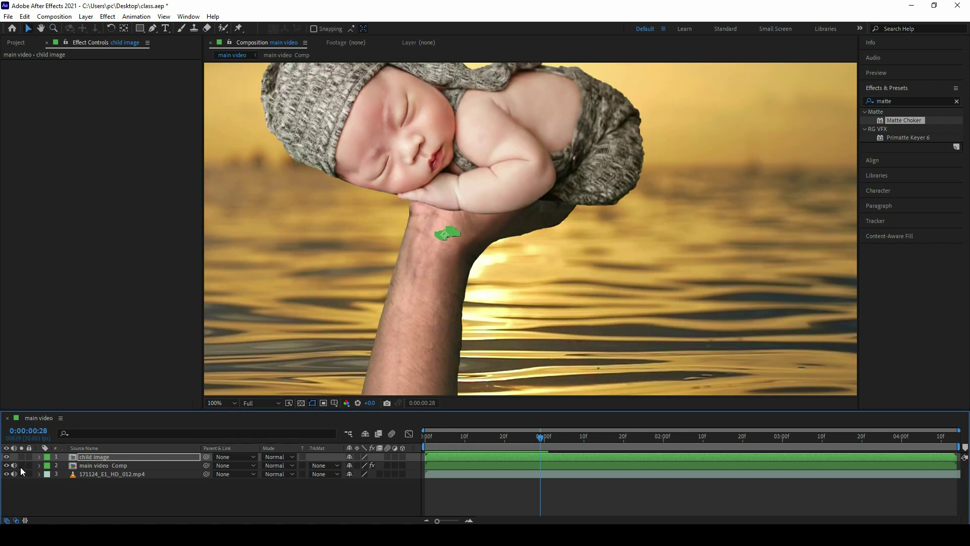
pyautogui.click(86, 466)
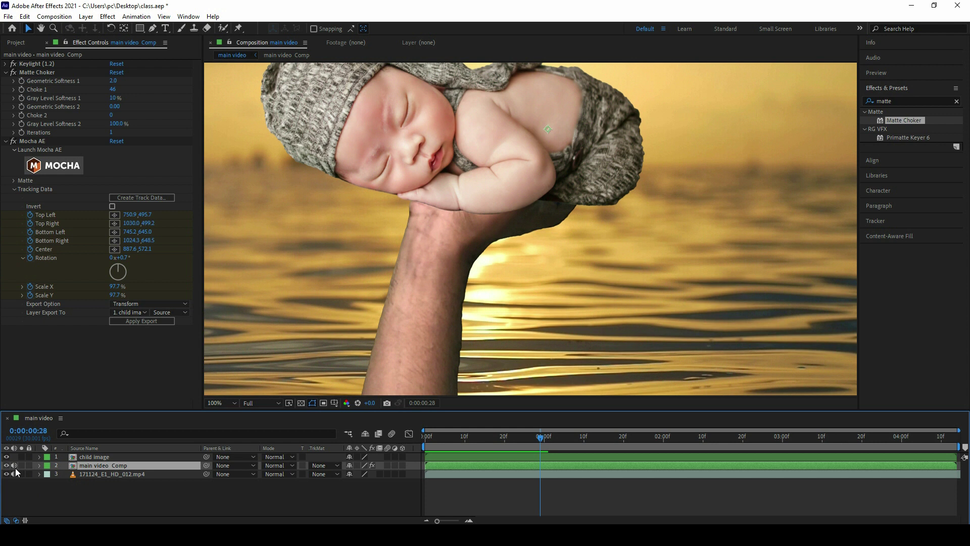
pyautogui.press('z')
pyautogui.keyDown('alt'); pyautogui.click(379, 383); pyautogui.keyUp('alt')
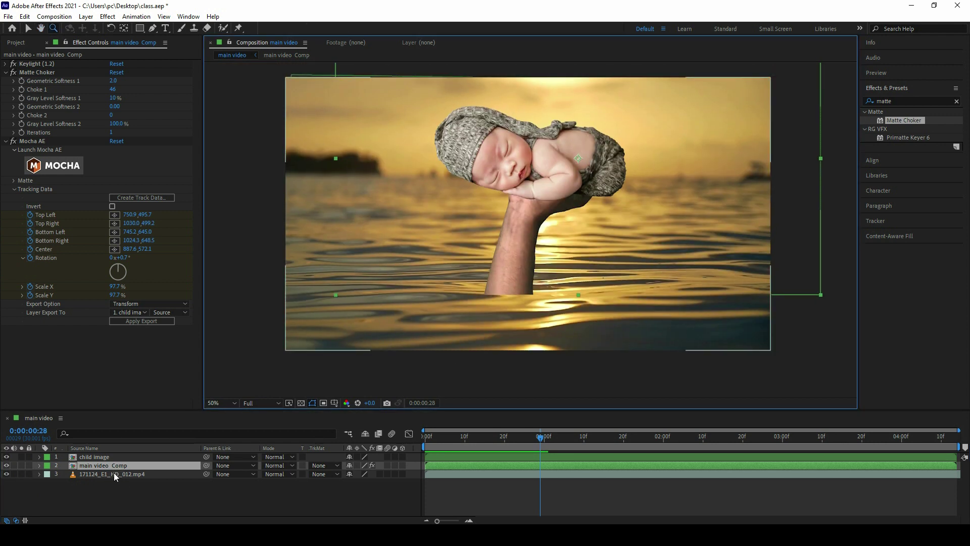
# Step: Duplicate the main video Comp layer, move the copy to the top, and rename it masking
pyautogui.click(25, 17)
pyautogui.click(46, 147)
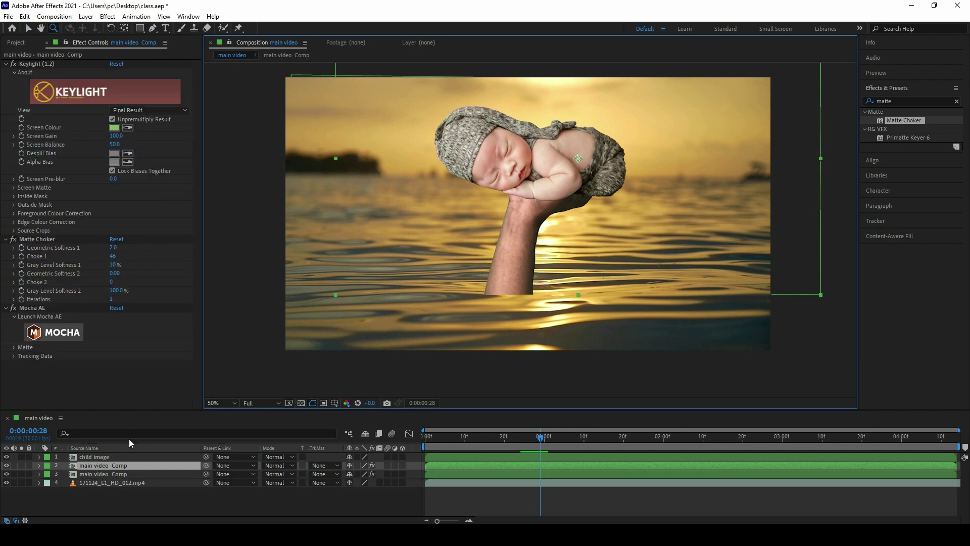
pyautogui.moveTo(111, 465); pyautogui.dragTo(96, 457)
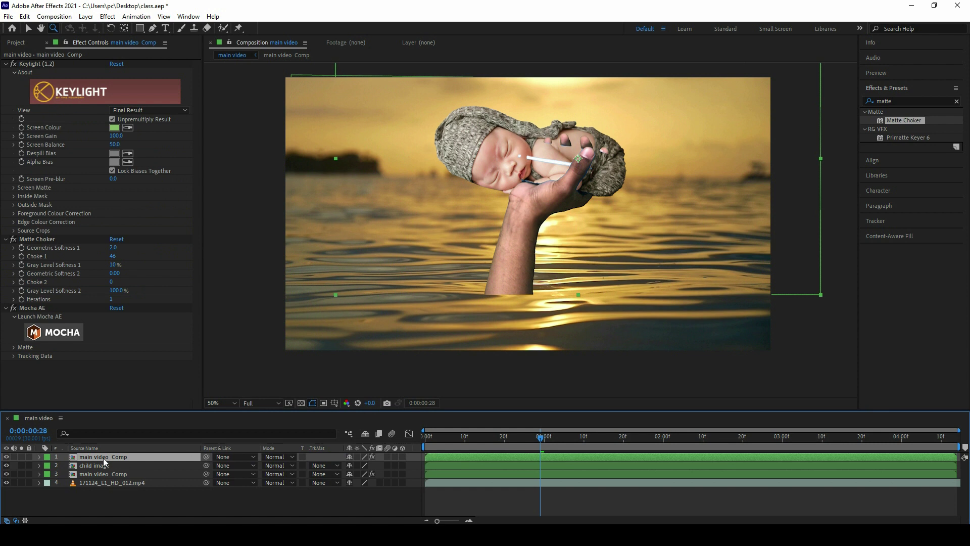
pyautogui.rightClick(104, 459)
pyautogui.click(157, 436)
pyautogui.write('r video')
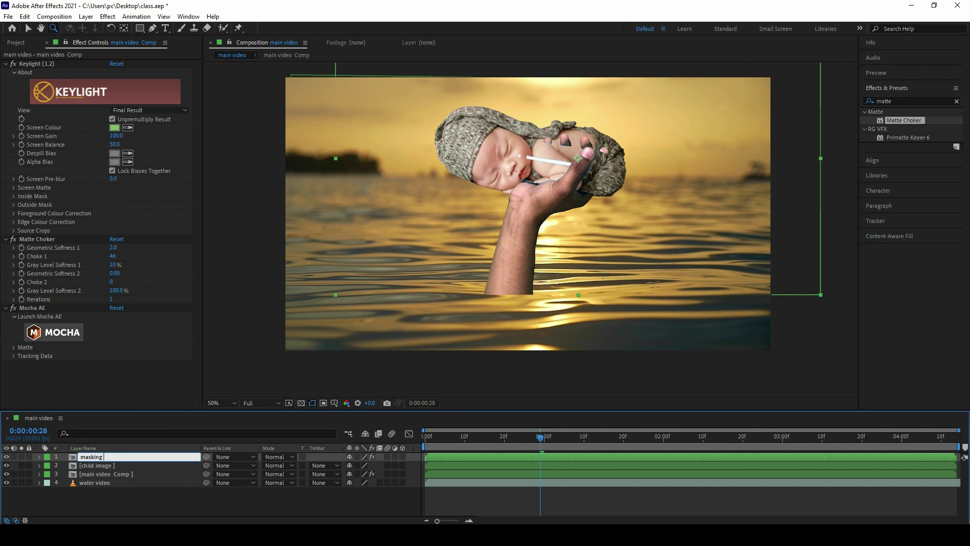
pyautogui.press('Return')
pyautogui.press('Home')
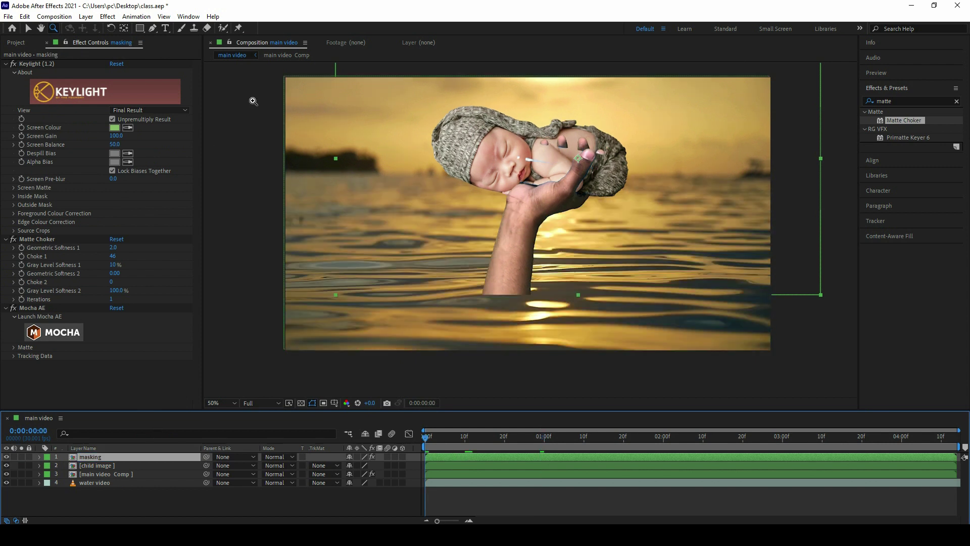
pyautogui.click(223, 28)
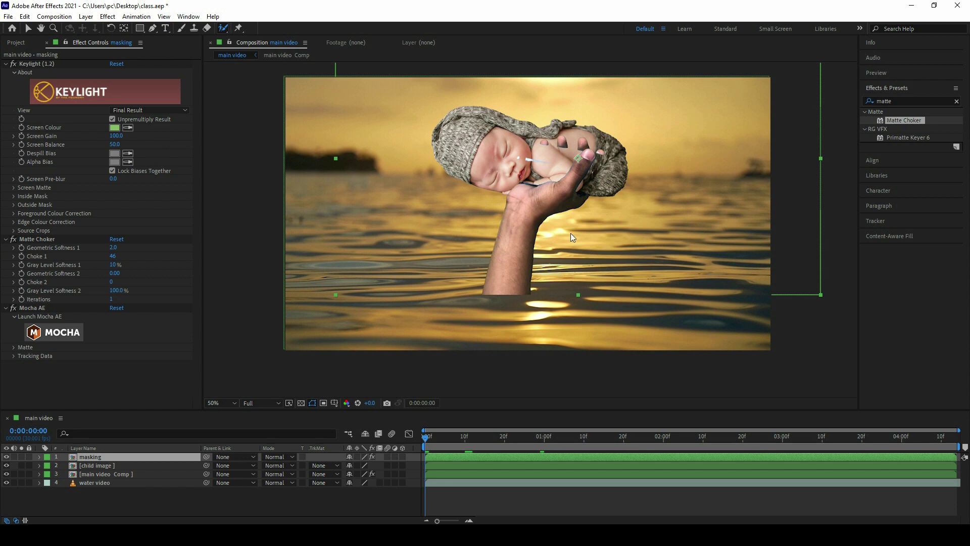
# Step: Paint a Roto Brush matte over the hand in the masking layer, trim the cup corner, and freeze it
pyautogui.doubleClick(412, 207)
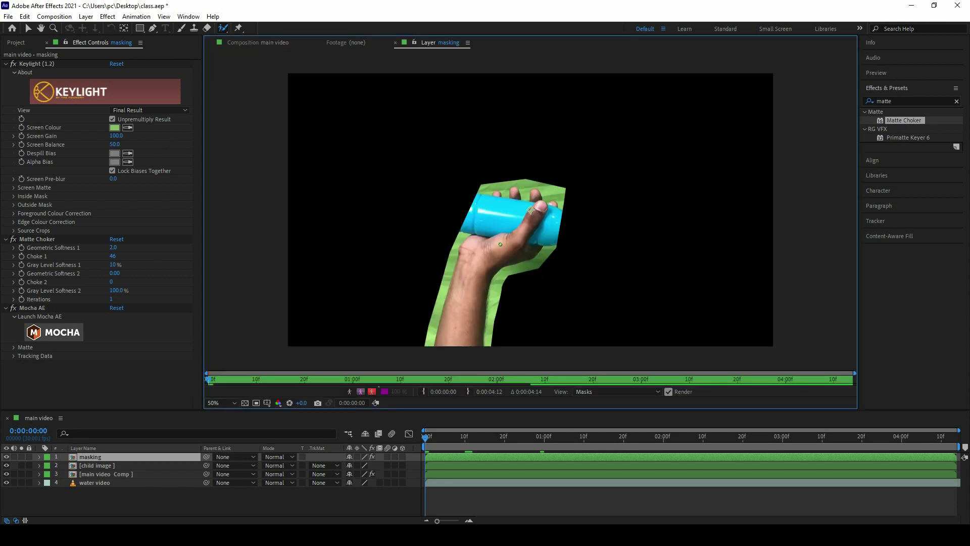
pyautogui.press('`')
pyautogui.press('z')
pyautogui.click(470, 303)
pyautogui.click(223, 28)
pyautogui.moveTo(539, 182)
pyautogui.mouseDown()
pyautogui.moveTo(473, 257)
pyautogui.moveTo(499, 283)
pyautogui.moveTo(422, 310)
pyautogui.mouseUp()
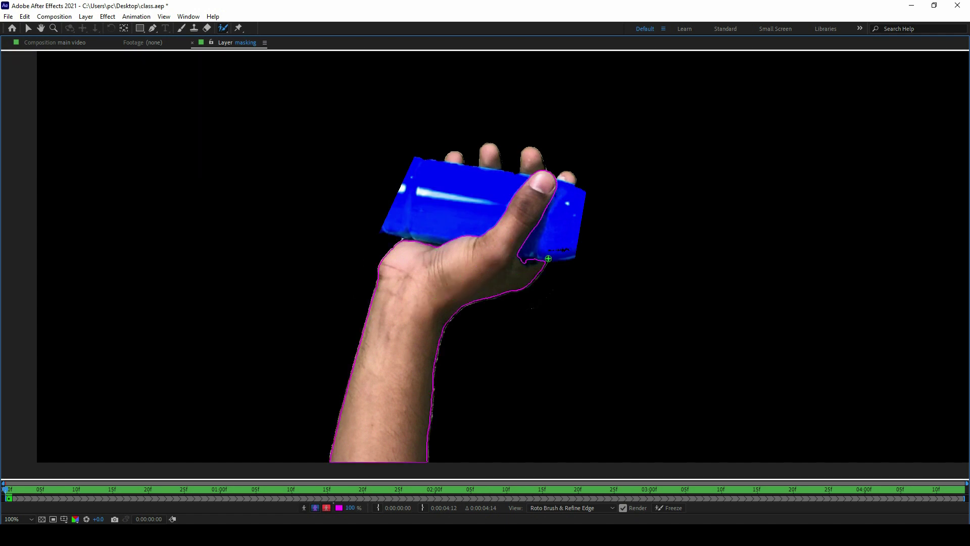
pyautogui.moveTo(539, 255)
pyautogui.mouseDown()
pyautogui.moveTo(520, 264)
pyautogui.moveTo(522, 278)
pyautogui.mouseUp()
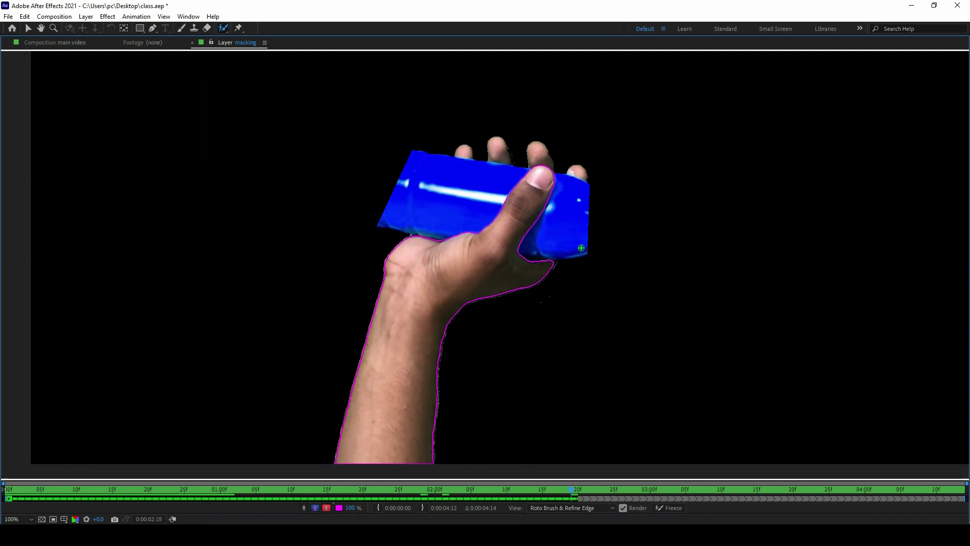
pyautogui.press('`')
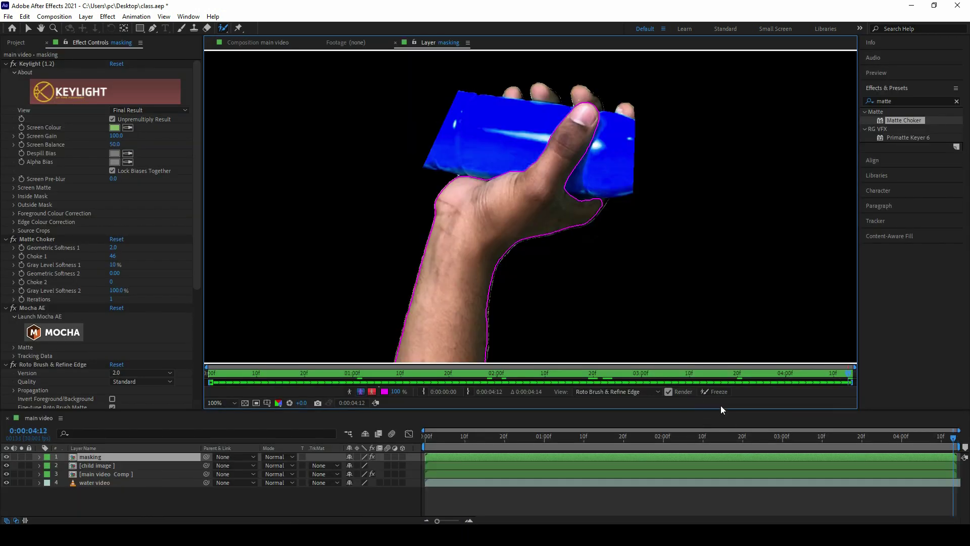
pyautogui.click(713, 393)
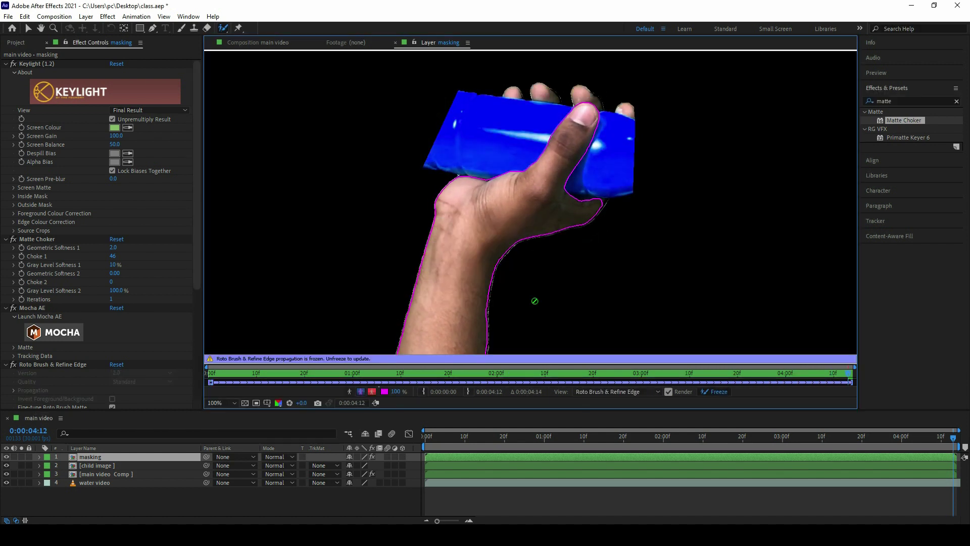
# Step: Return to the composition, inspect the thumb edge, and collapse the Keylight, Matte Choker and Mocha AE effects
pyautogui.click(261, 43)
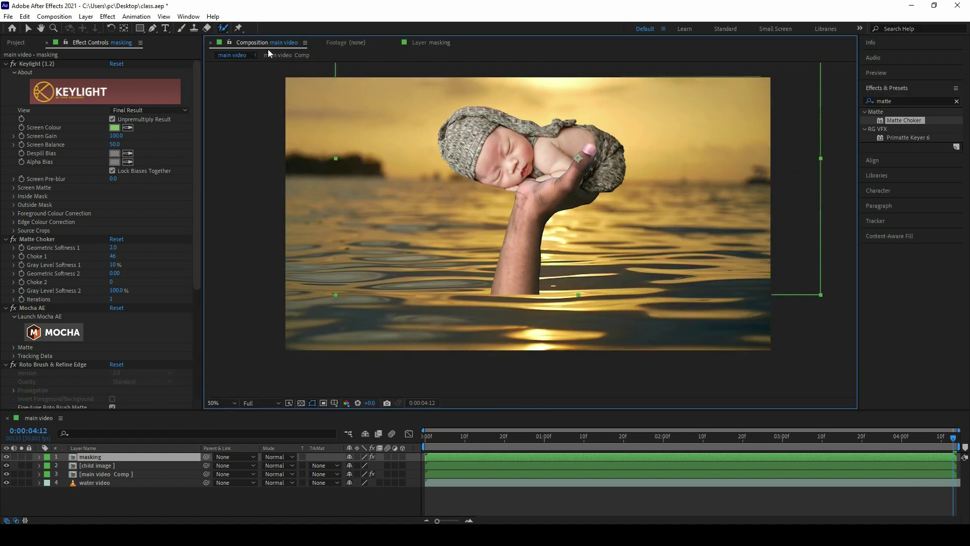
pyautogui.scroll(5, 591, 191)
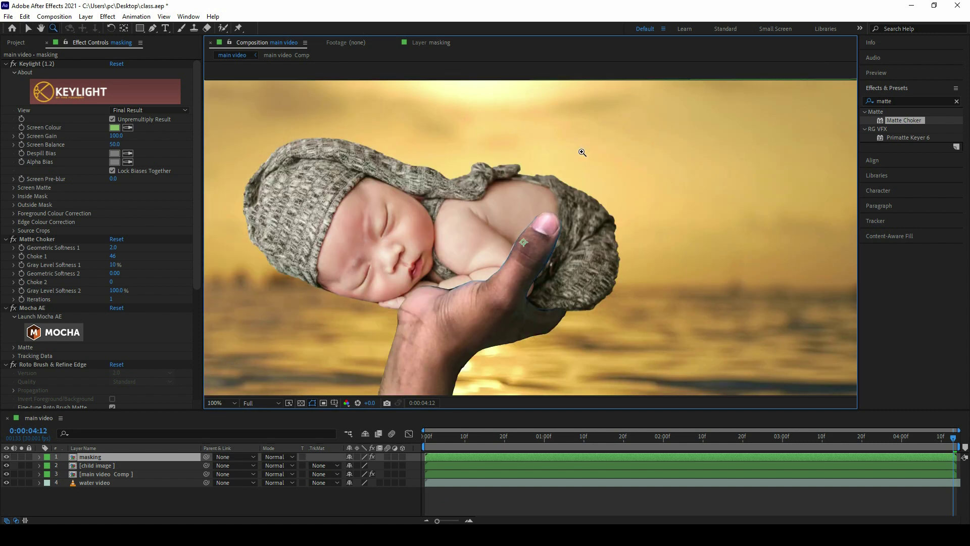
pyautogui.scroll(-2, 556, 206)
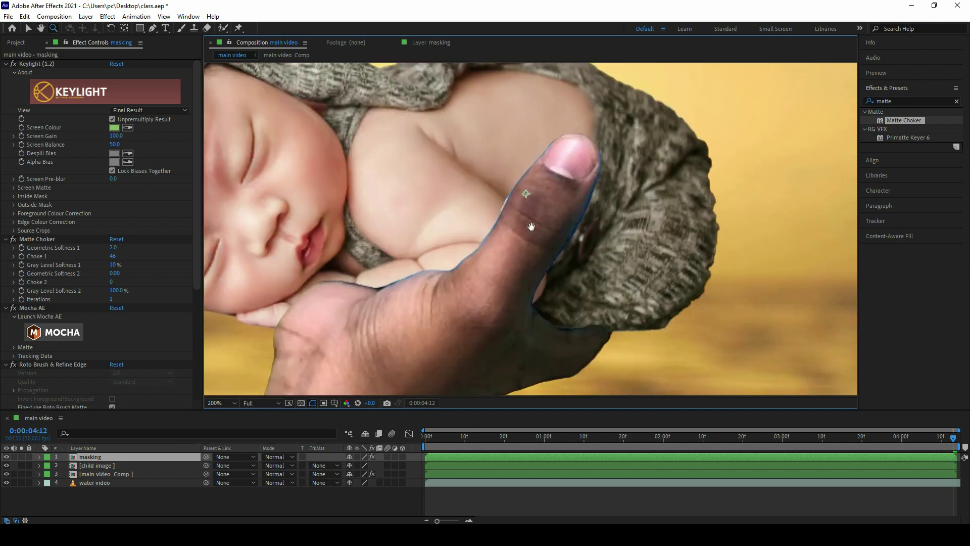
pyautogui.moveTo(556, 206); pyautogui.dragTo(573, 199)
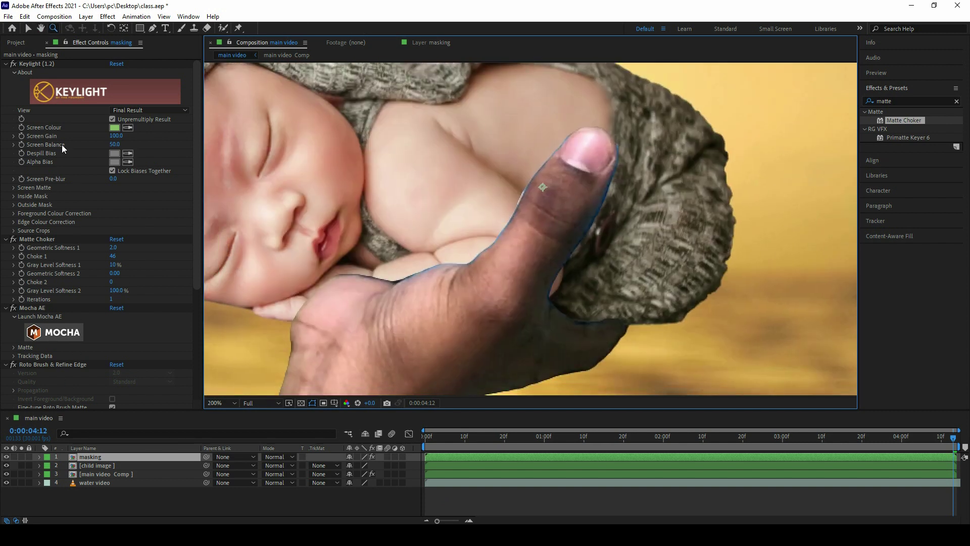
pyautogui.click(6, 65)
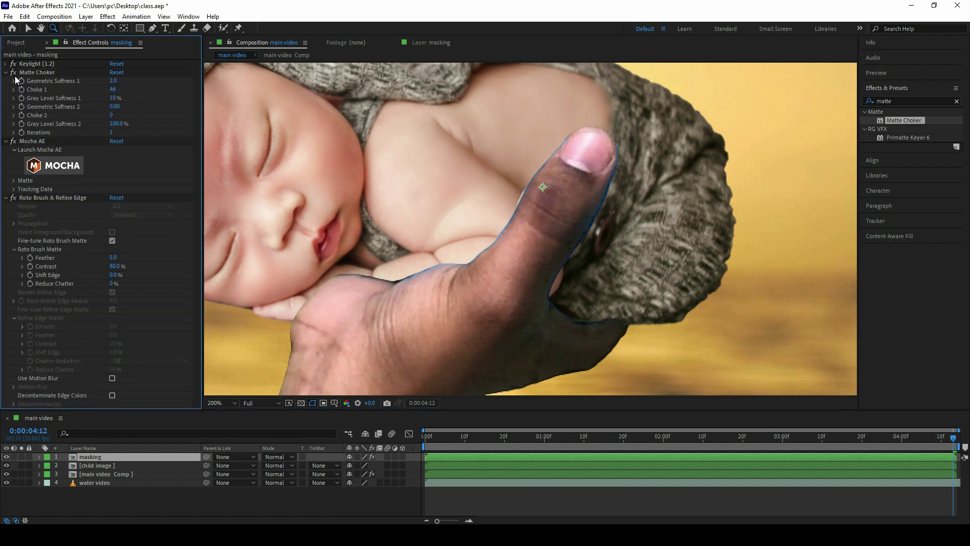
pyautogui.click(6, 73)
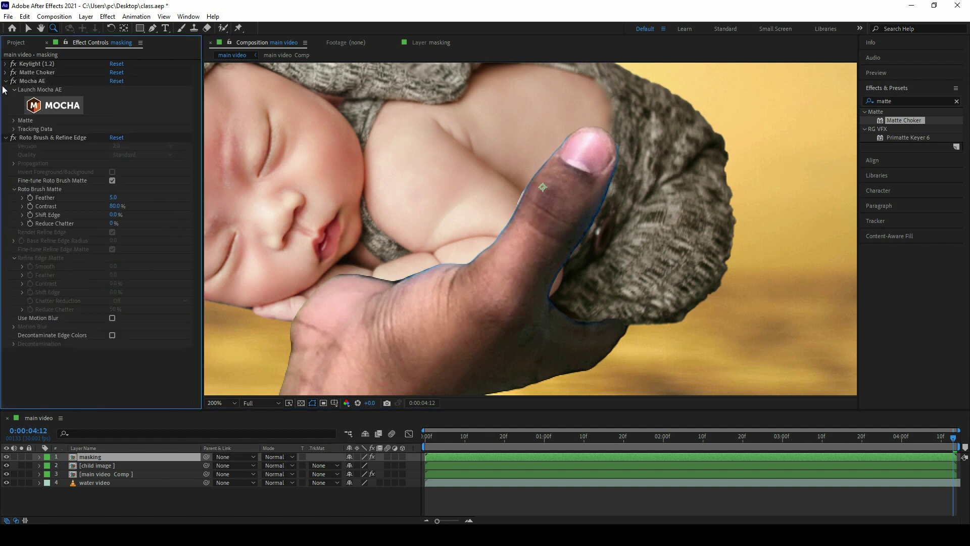
pyautogui.click(6, 81)
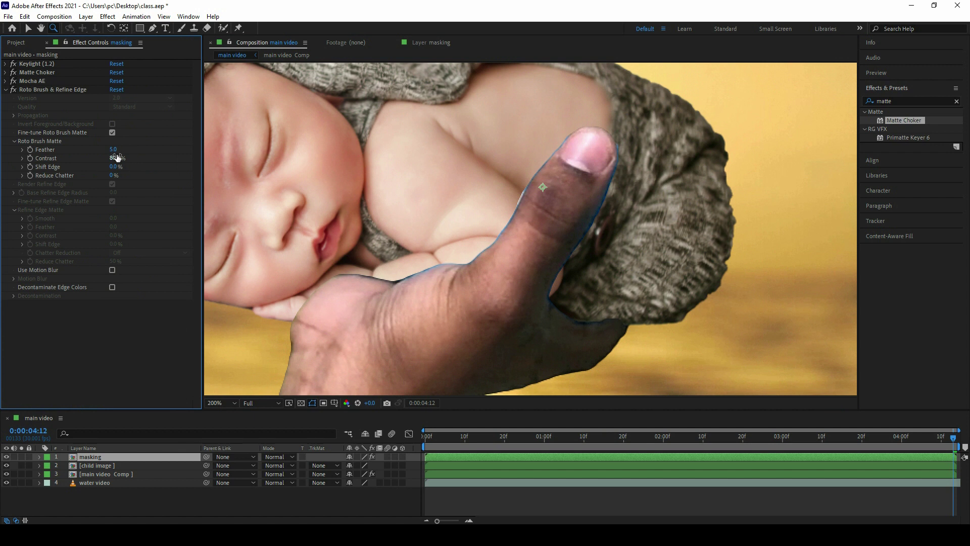
pyautogui.moveTo(114, 150); pyautogui.dragTo(120, 149)
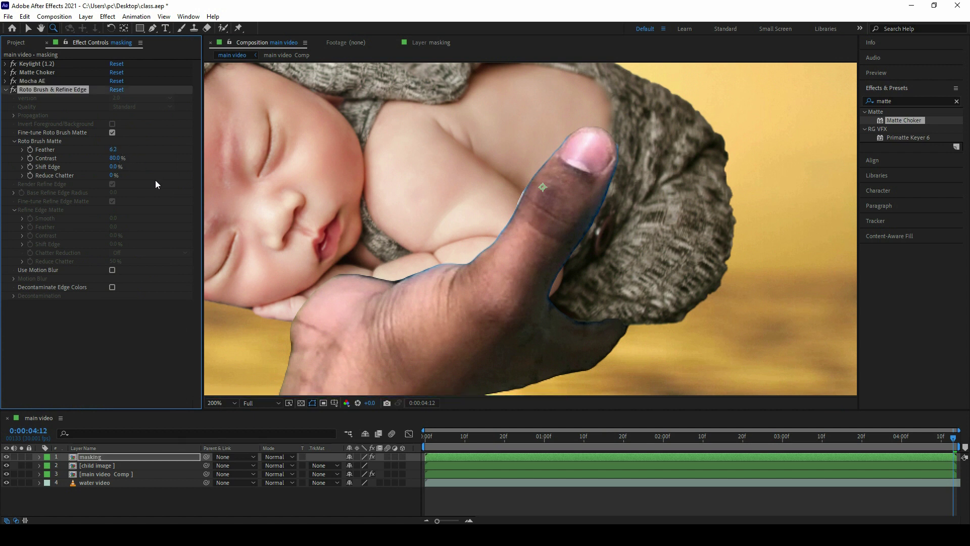
pyautogui.hotkey('ctrl', 'z')
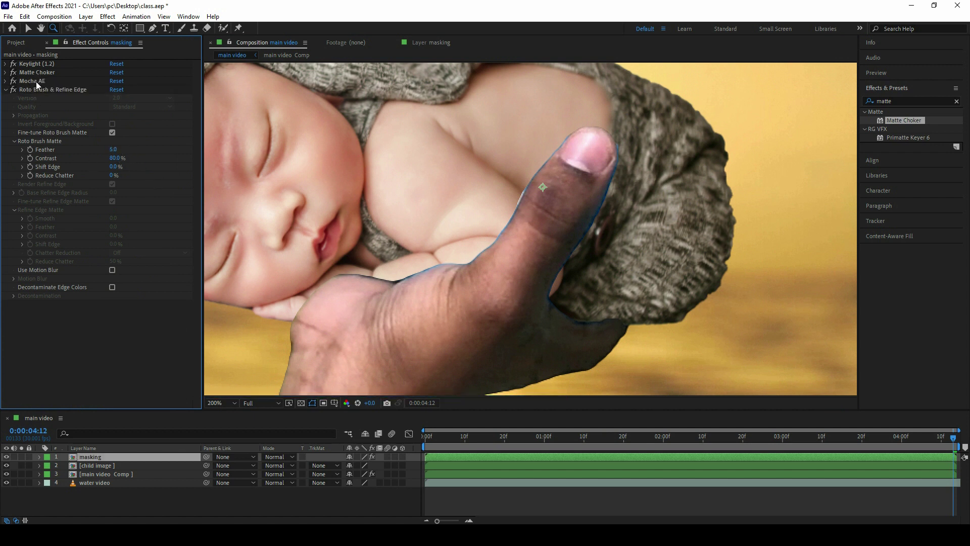
# Step: Move Matte Choker below Roto Brush & Refine Edge and raise its Choke 1 to 67
pyautogui.moveTo(35, 73)
pyautogui.mouseDown()
pyautogui.moveTo(73, 185)
pyautogui.moveTo(38, 323)
pyautogui.mouseUp()
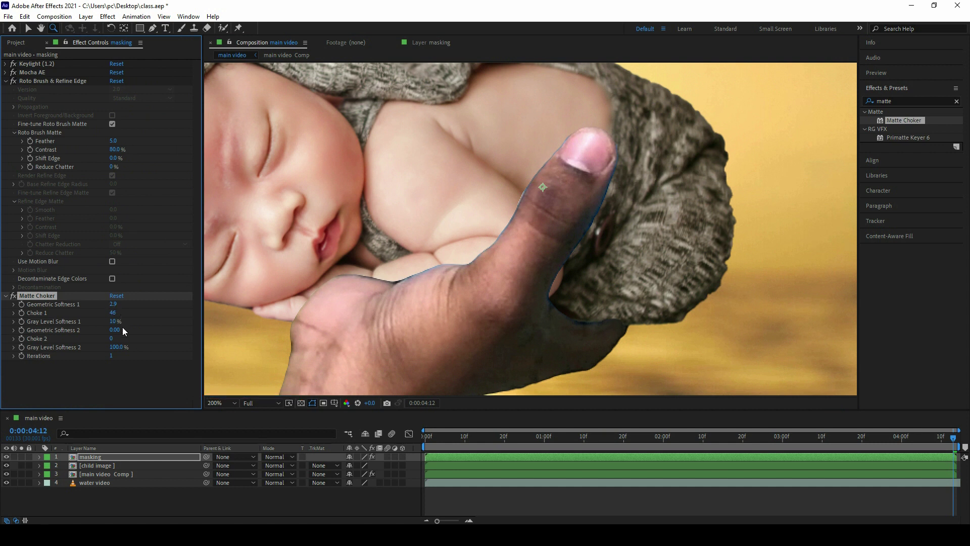
pyautogui.moveTo(113, 314); pyautogui.dragTo(121, 316)
pyautogui.scroll(-1, 505, 257)
pyautogui.moveTo(492, 256)
pyautogui.mouseDown()
pyautogui.moveTo(531, 230)
pyautogui.moveTo(549, 190)
pyautogui.mouseUp()
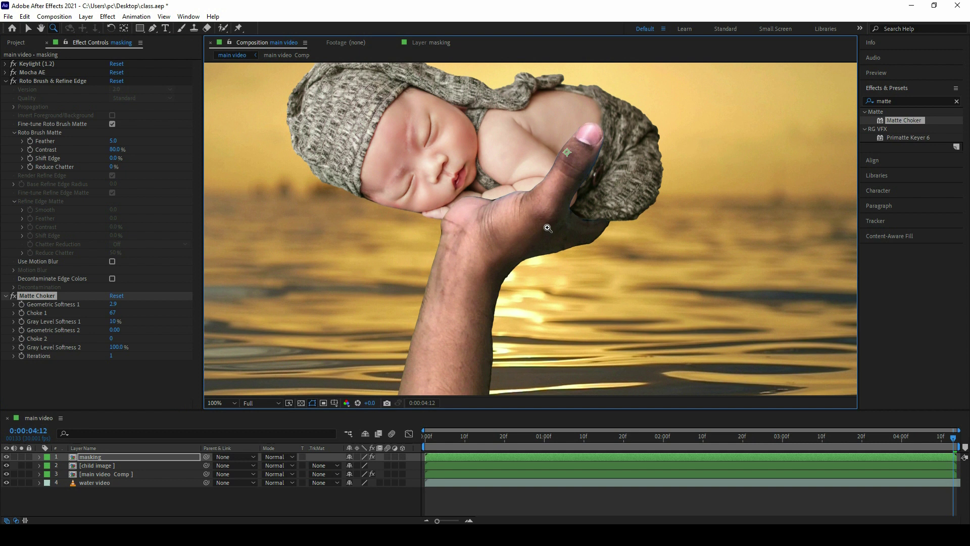
pyautogui.click(549, 190)
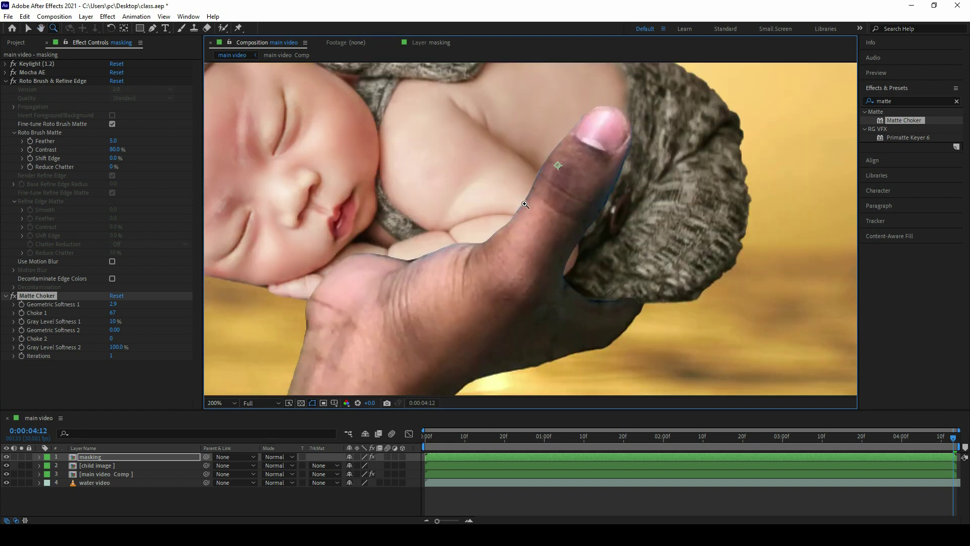
pyautogui.press('v')
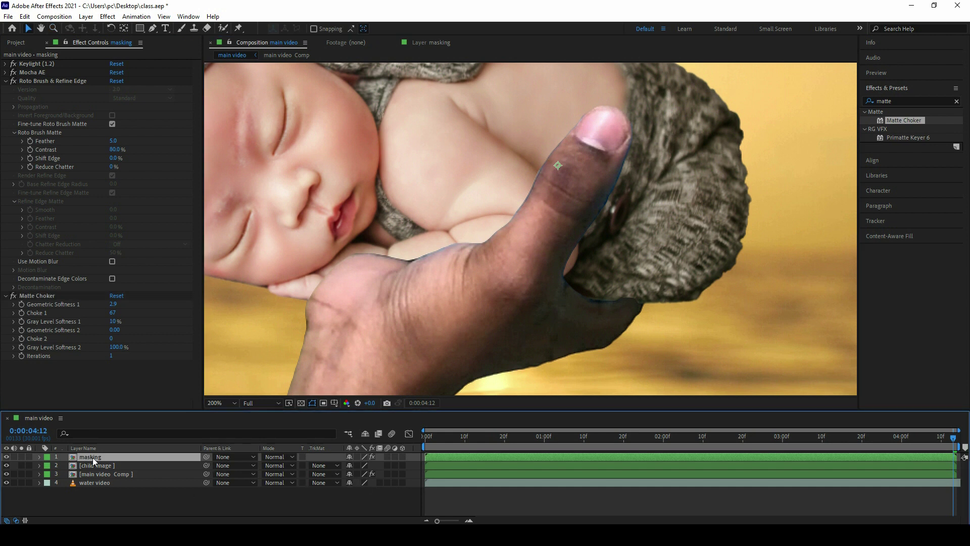
# Step: Duplicate the masking layer and rename the copy Shadow
pyautogui.click(25, 16)
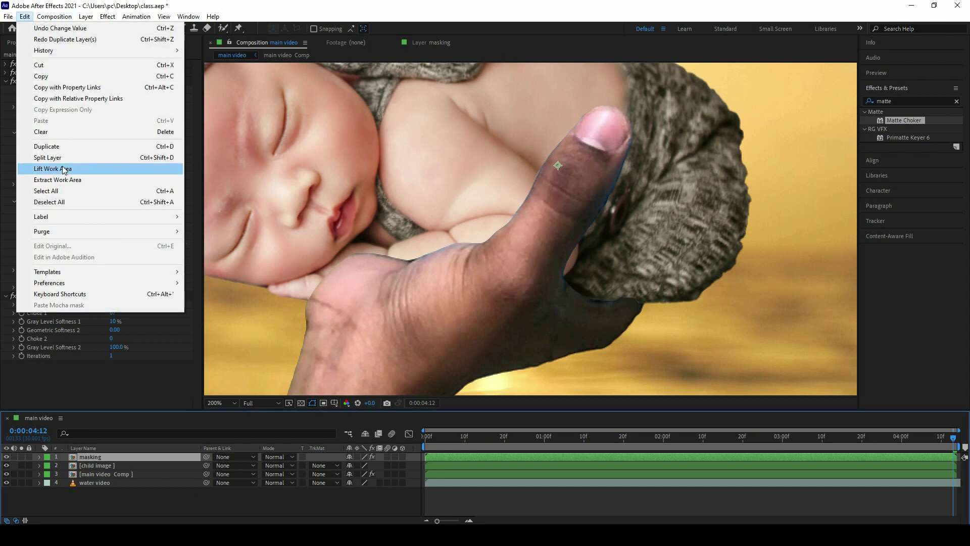
pyautogui.click(48, 146)
pyautogui.rightClick(110, 453)
pyautogui.click(133, 435)
pyautogui.write('Shadow')
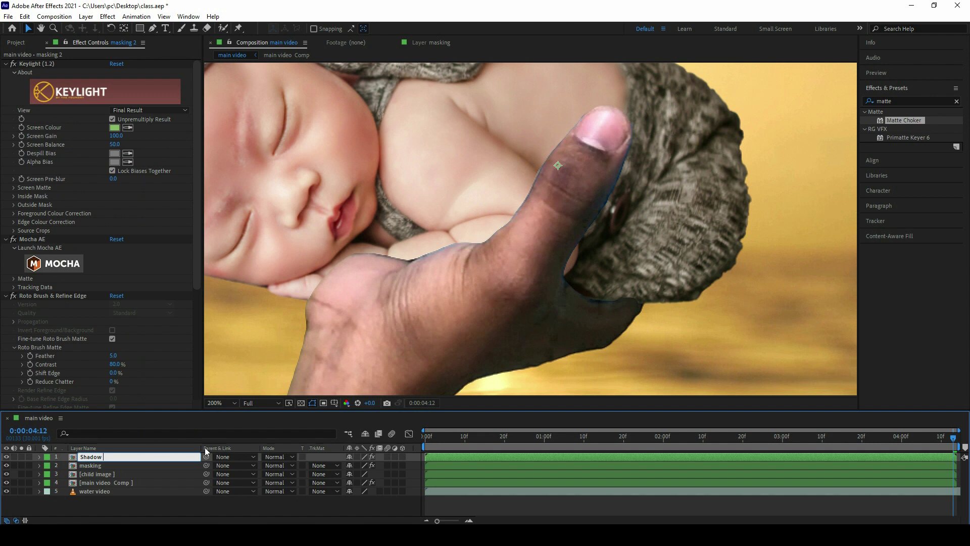
pyautogui.press('Return')
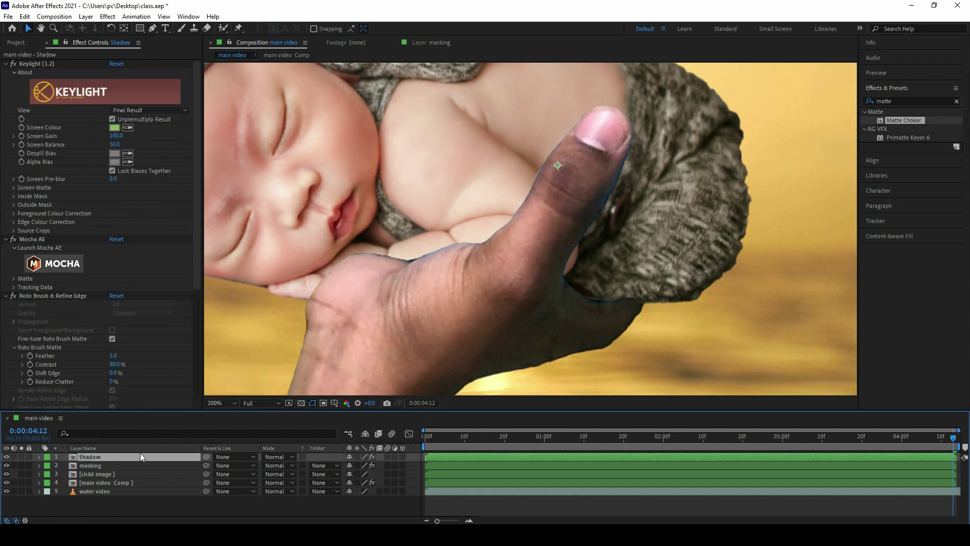
# Step: Apply a Fill effect to the Shadow layer with colour 101010
pyautogui.click(895, 100)
pyautogui.write('fill')
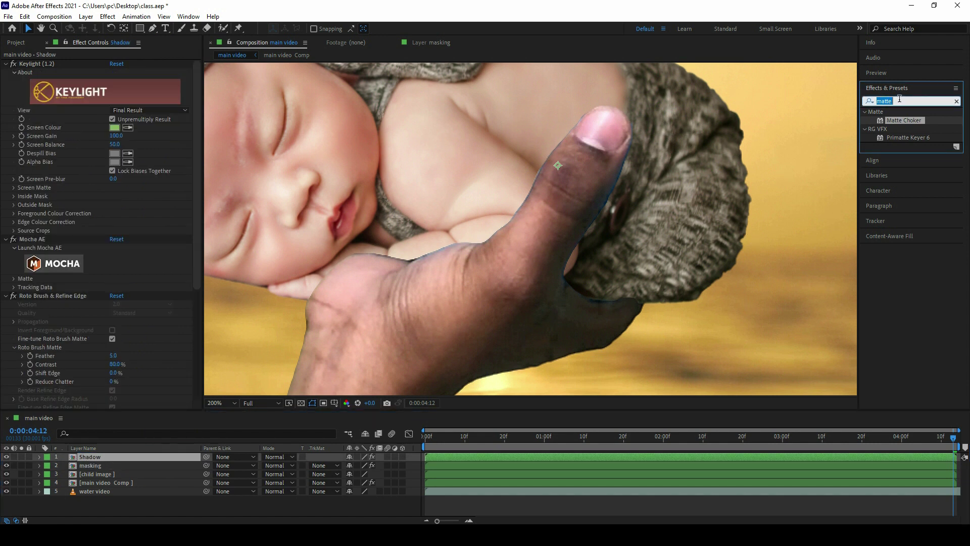
pyautogui.moveTo(899, 163); pyautogui.dragTo(108, 453)
pyautogui.press('z')
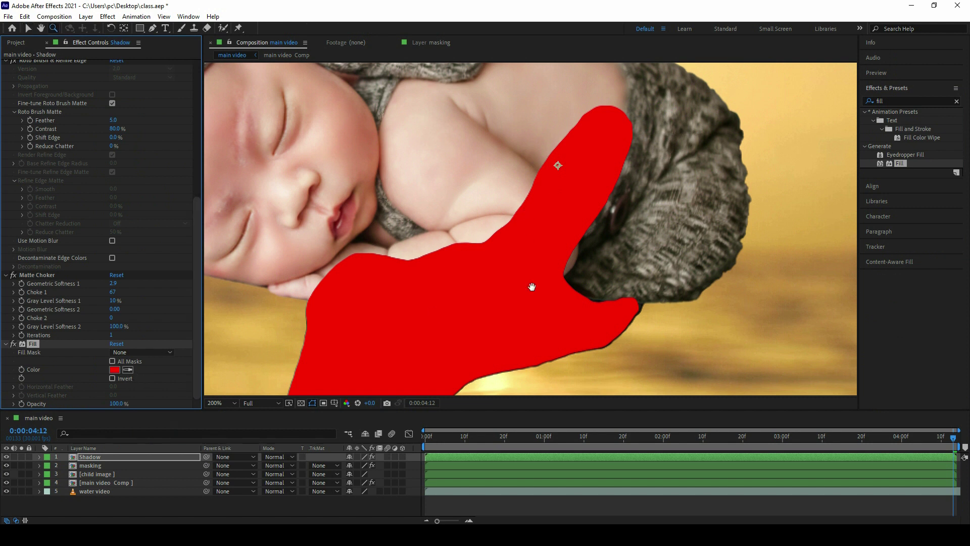
pyautogui.moveTo(532, 287); pyautogui.dragTo(536, 269)
pyautogui.click(115, 369)
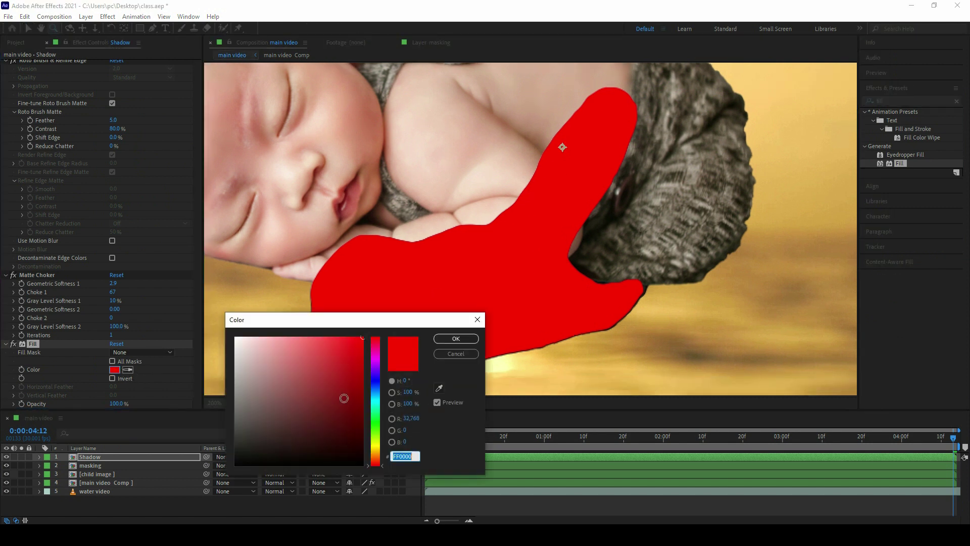
pyautogui.write('101010')
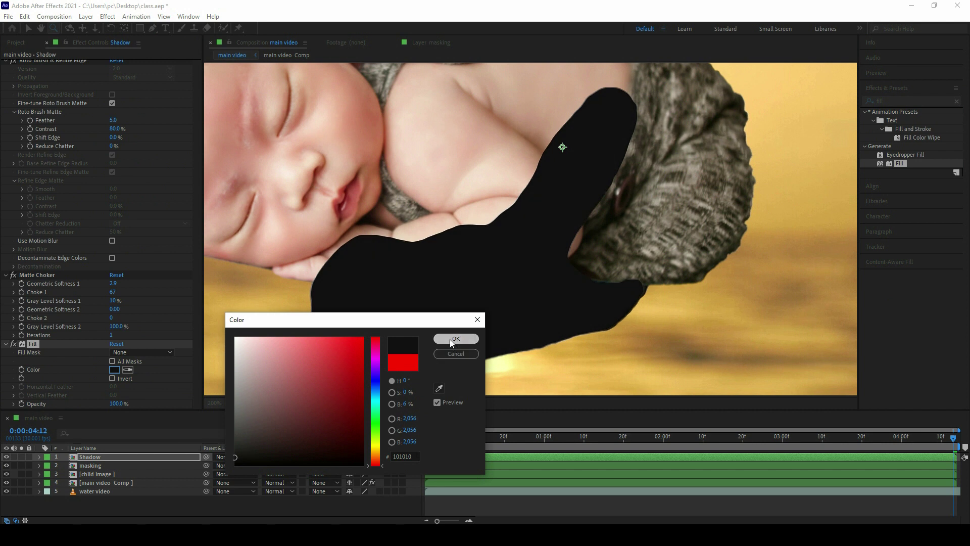
pyautogui.click(454, 338)
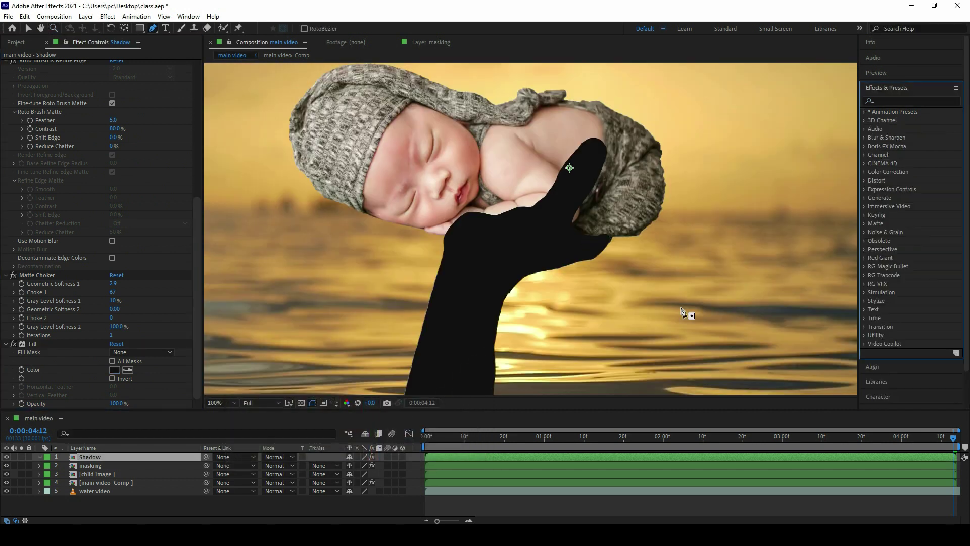
# Step: Apply Gaussian Blur at 15.3 blurriness to Shadow and move Shadow below the masking layer
pyautogui.click(920, 99)
pyautogui.write('gaus')
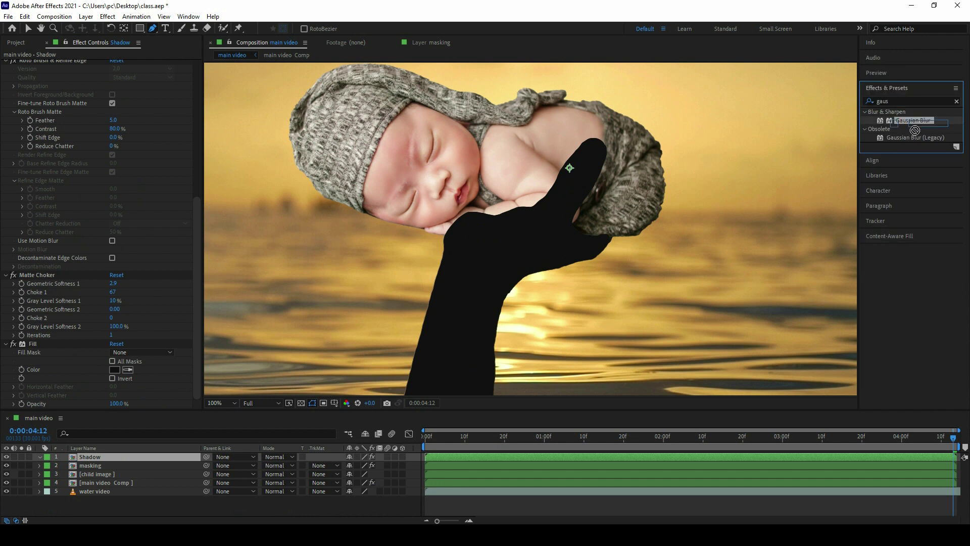
pyautogui.moveTo(902, 123); pyautogui.dragTo(117, 457)
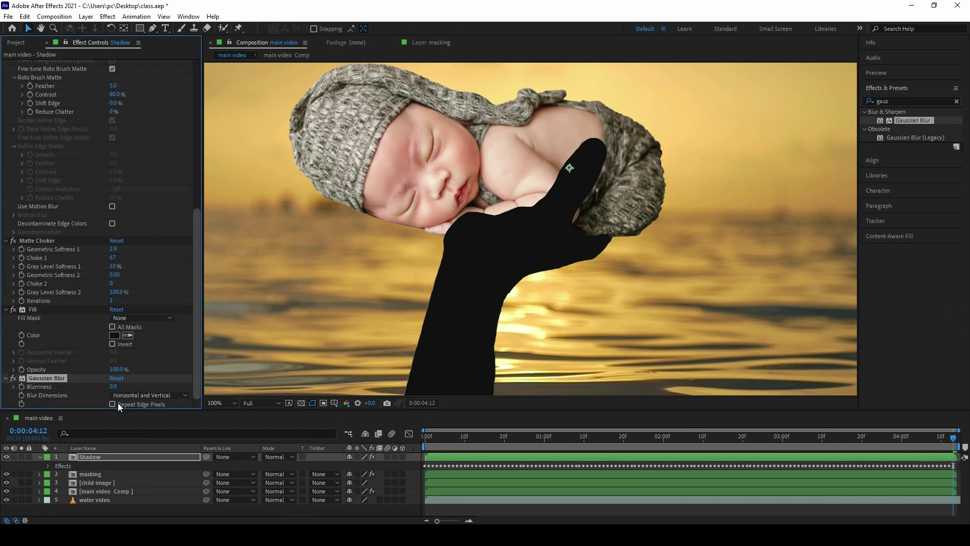
pyautogui.moveTo(113, 386)
pyautogui.mouseDown()
pyautogui.moveTo(132, 378)
pyautogui.moveTo(113, 390)
pyautogui.moveTo(126, 390)
pyautogui.mouseUp()
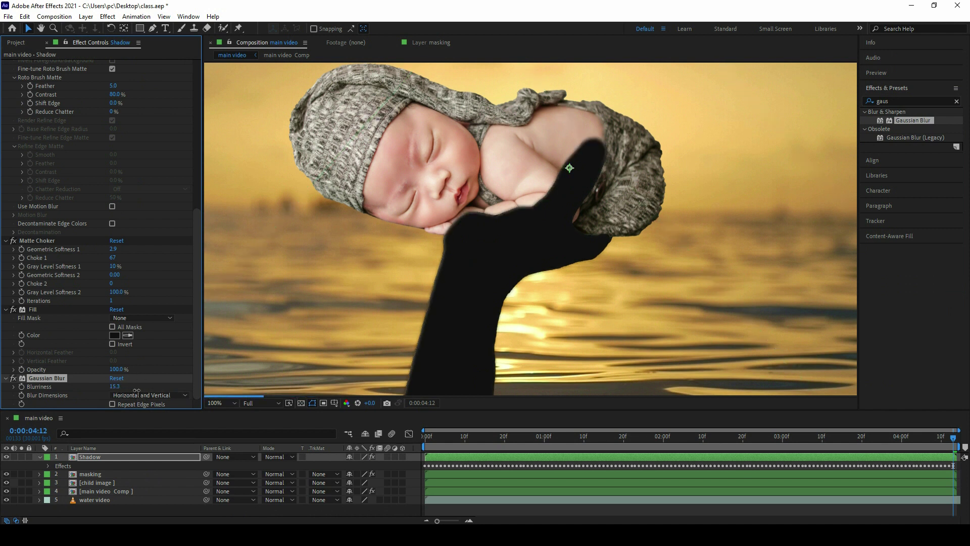
pyautogui.moveTo(117, 459); pyautogui.dragTo(114, 475)
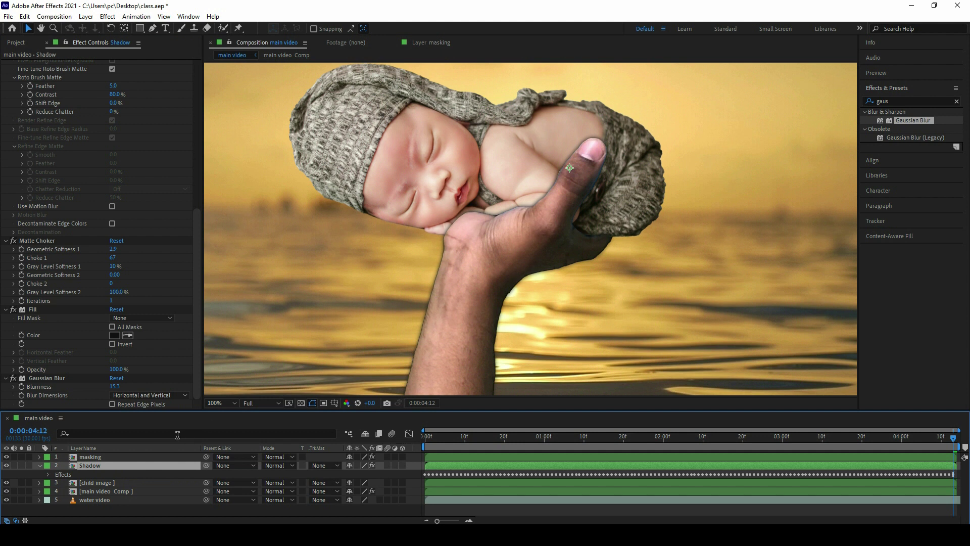
# Step: Set the Shadow layer's opacity to 50%
pyautogui.press('t')
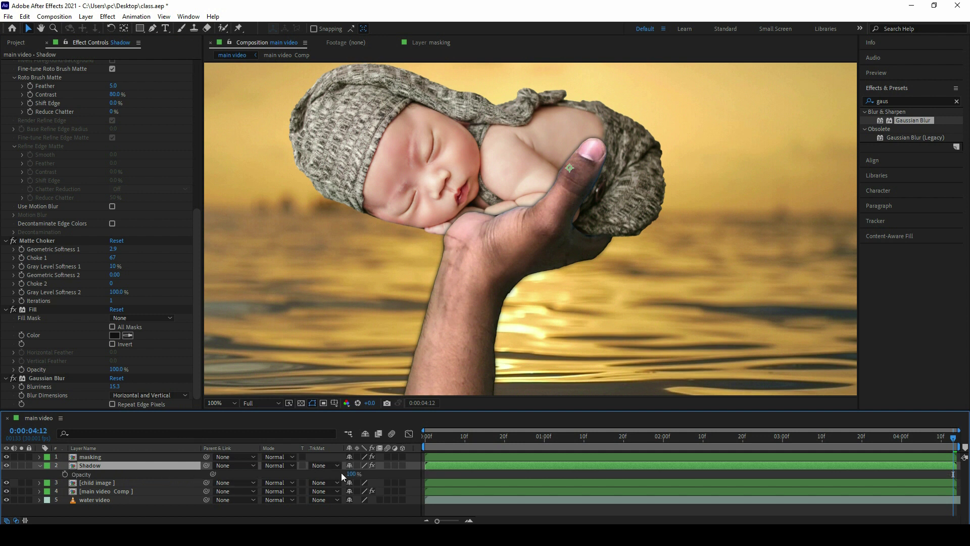
pyautogui.click(352, 474)
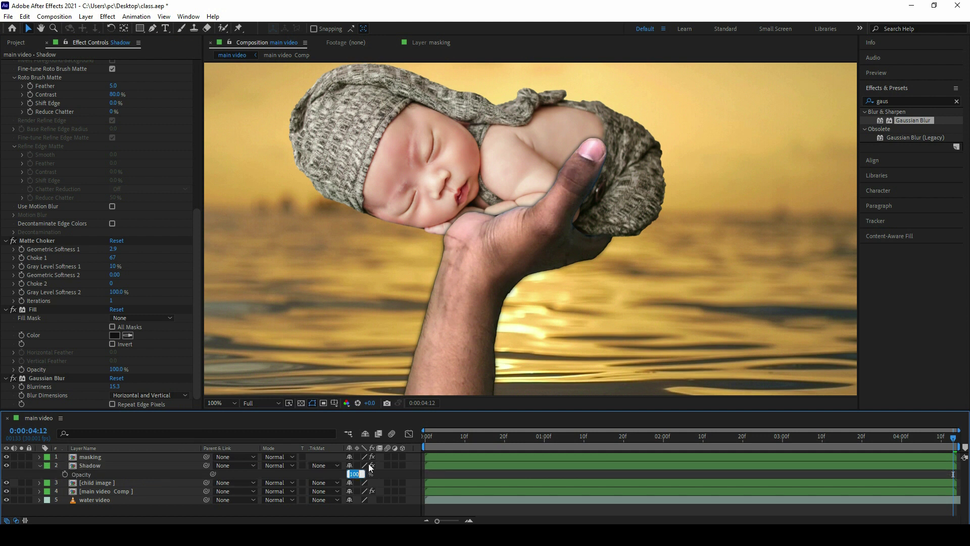
pyautogui.write('50')
pyautogui.press('Return')
# Step: Toggle the Shadow layer's visibility to compare the thumb edge with and without it
pyautogui.scroll(4, 592, 235)
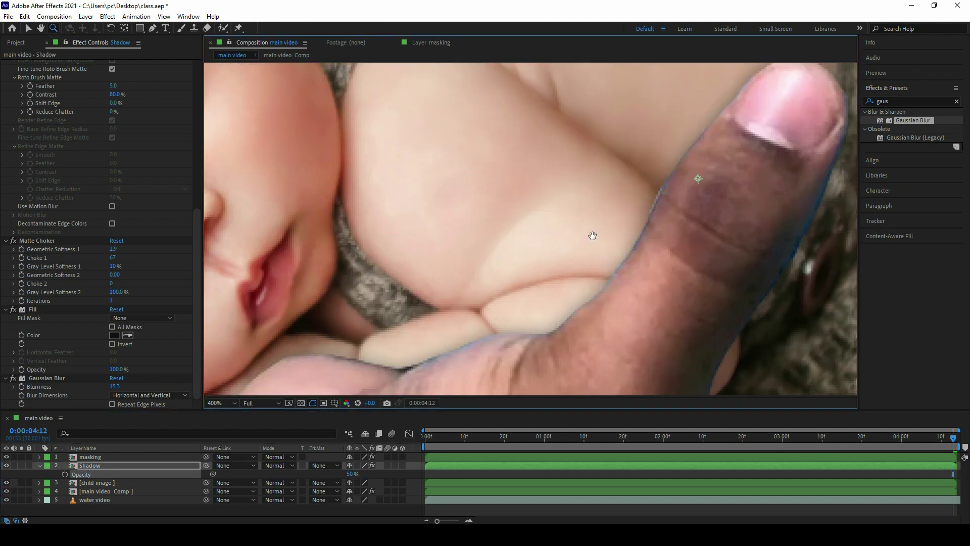
pyautogui.moveTo(593, 236); pyautogui.dragTo(582, 195)
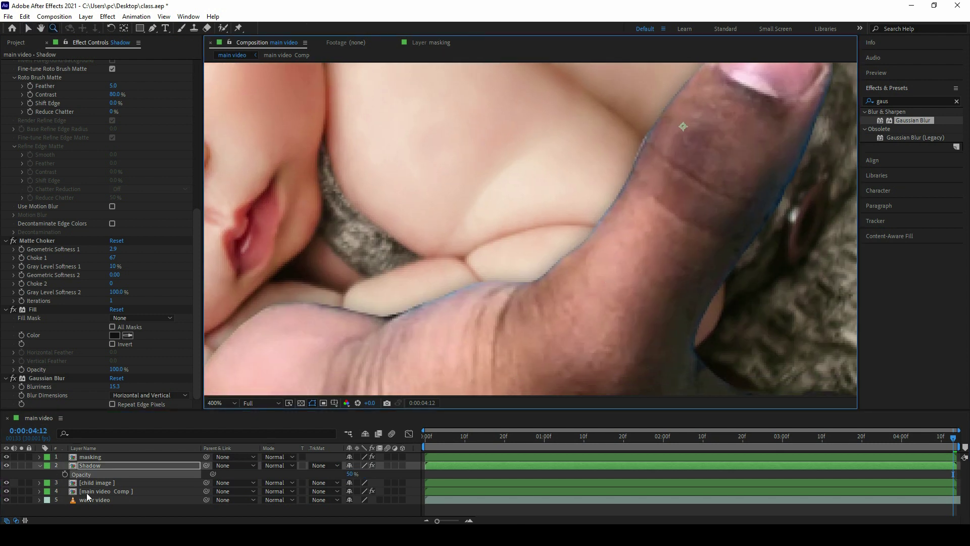
pyautogui.click(6, 465)
pyautogui.click(7, 464)
pyautogui.click(7, 465)
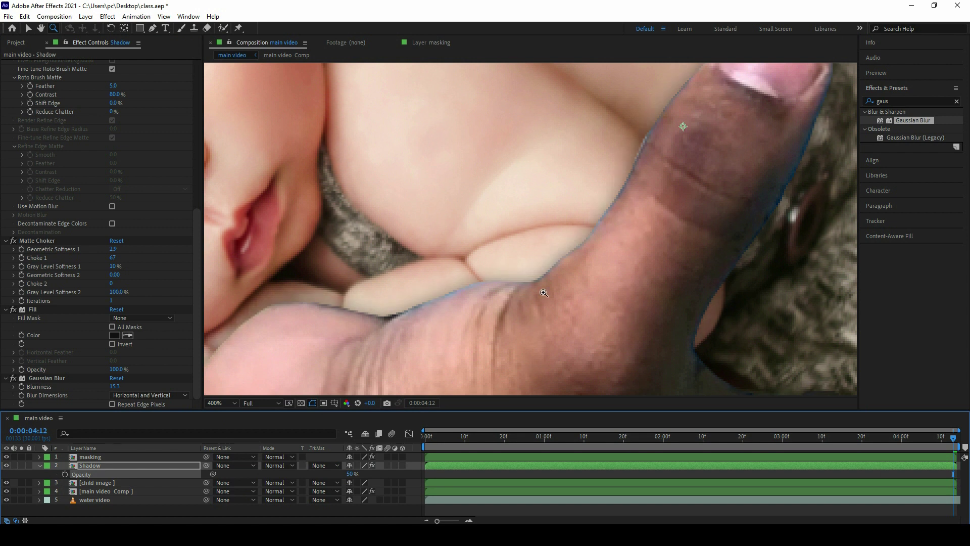
# Step: Zoom the composition view out to 50% to see the whole frame
pyautogui.keyDown('alt'); pyautogui.click(570, 247); pyautogui.keyUp('alt')
pyautogui.keyDown('alt'); pyautogui.click(570, 247); pyautogui.keyUp('alt')
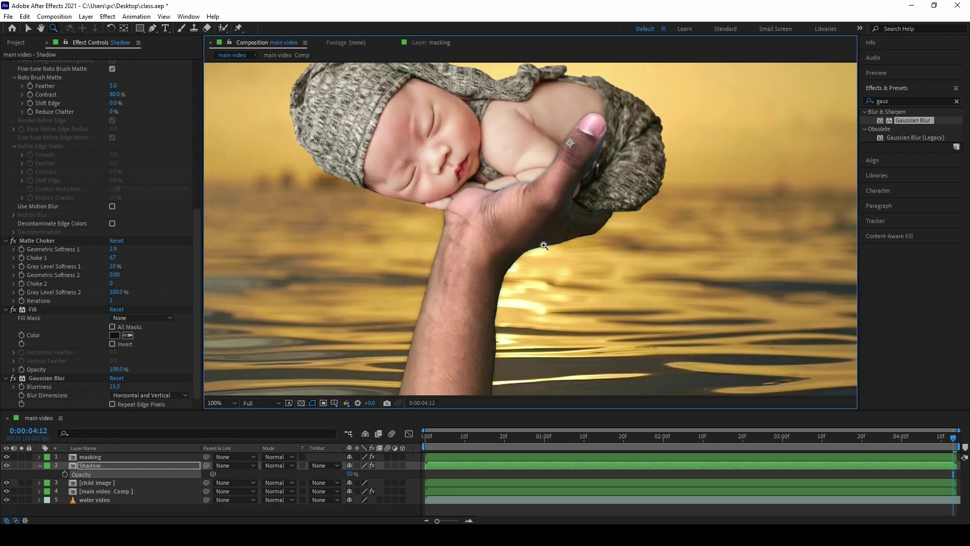
pyautogui.keyDown('alt'); pyautogui.click(540, 248); pyautogui.keyUp('alt')
pyautogui.click(526, 252)
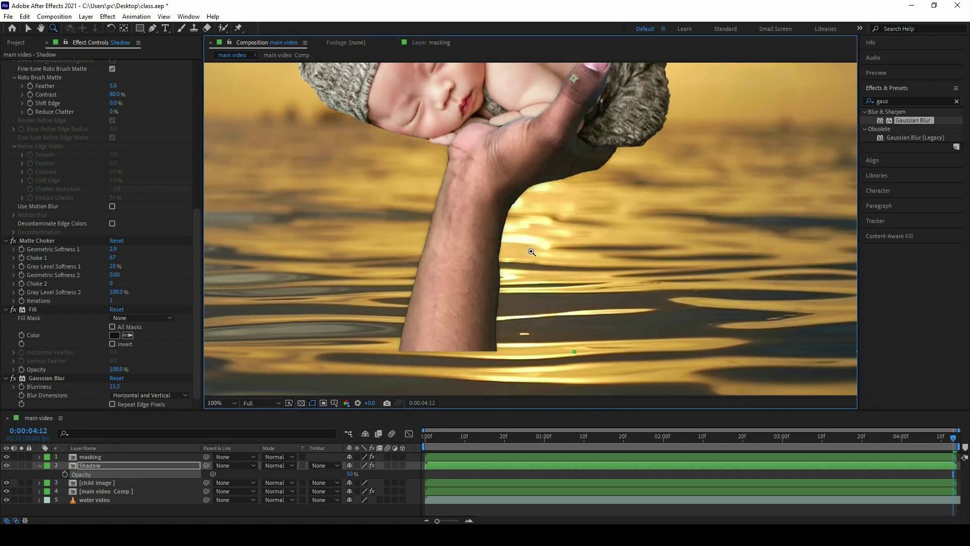
pyautogui.keyDown('alt'); pyautogui.click(524, 254); pyautogui.keyUp('alt')
pyautogui.press('z')
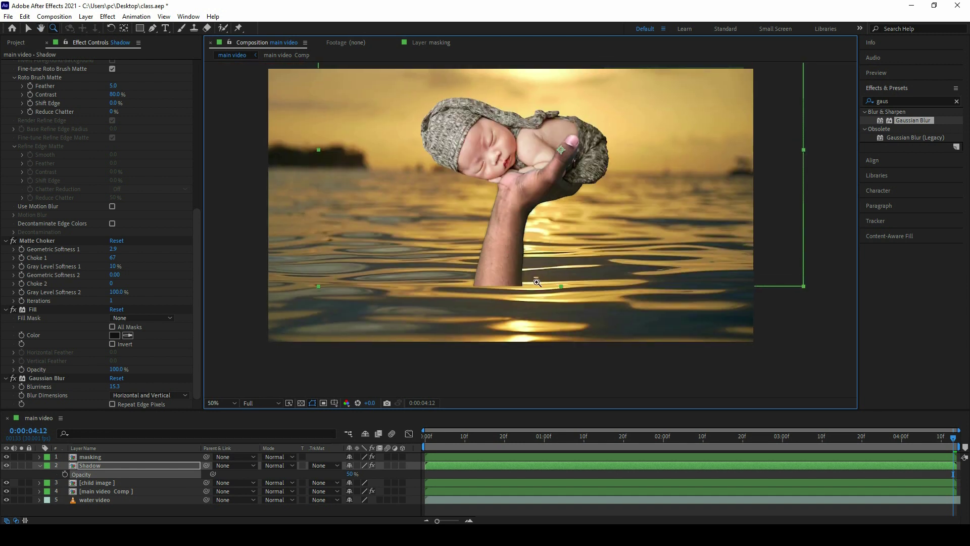
pyautogui.press('v')
pyautogui.scroll(-1, 534, 281)
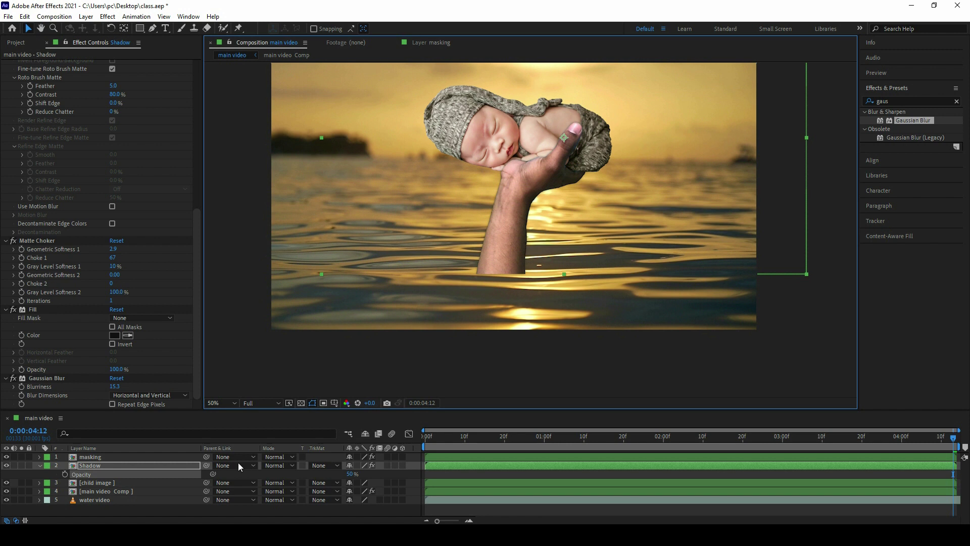
# Step: Select the main video Comp layer and solo it briefly to inspect it
pyautogui.click(99, 489)
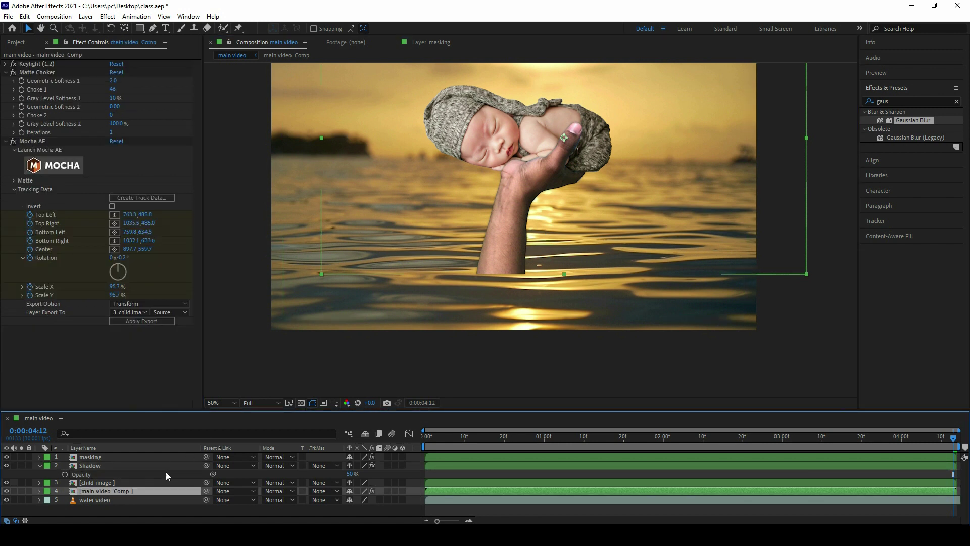
pyautogui.click(22, 491)
pyautogui.click(21, 491)
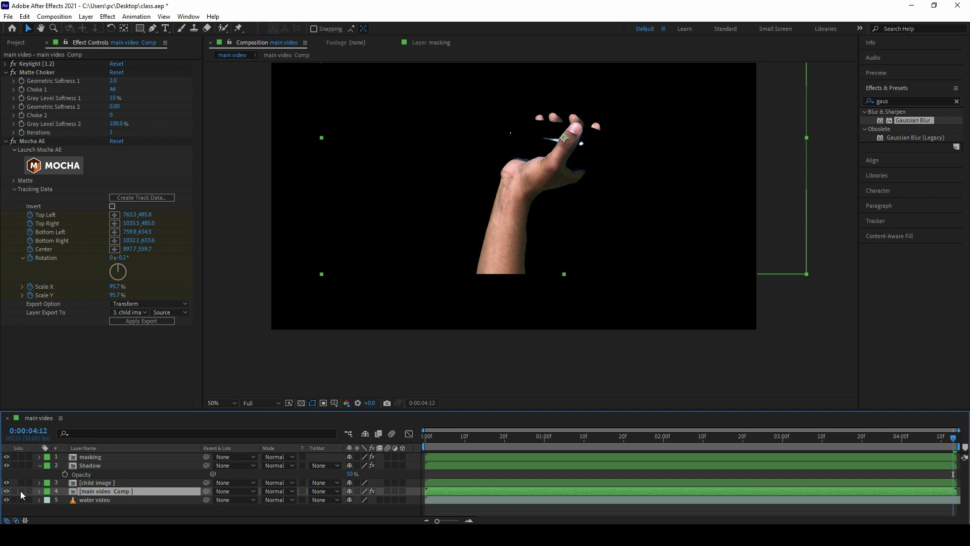
pyautogui.moveTo(539, 302); pyautogui.dragTo(542, 327)
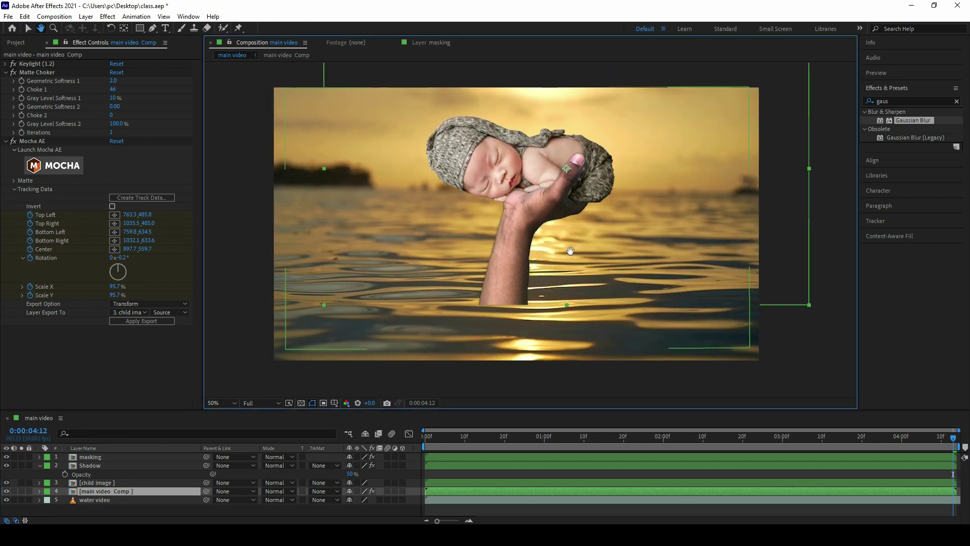
# Step: Duplicate the main video Comp layer and rename the copy 'Reflection'
pyautogui.hotkey('ctrl', 'd')
pyautogui.click(110, 499)
pyautogui.rightClick(103, 498)
pyautogui.click(140, 479)
pyautogui.write('Reflection')
pyautogui.press('Return')
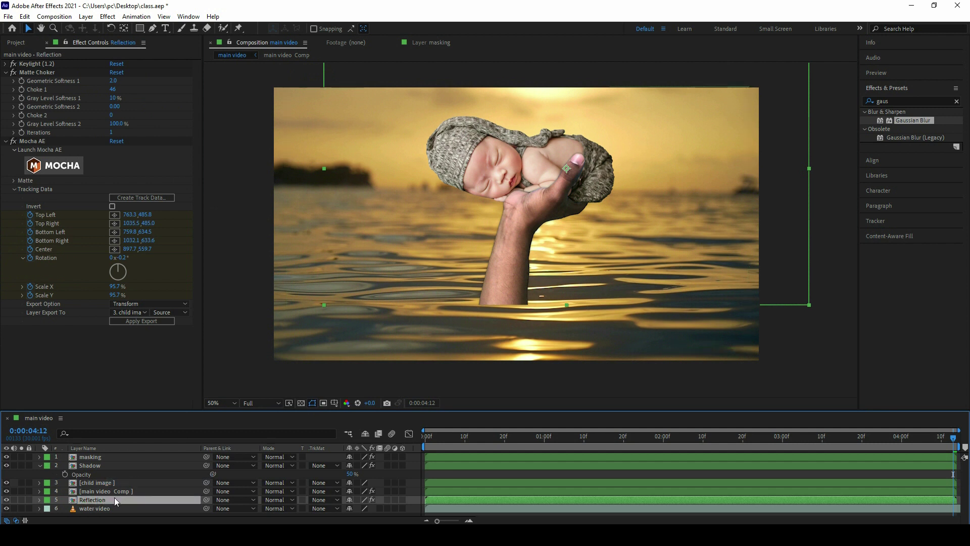
# Step: Flip Reflection vertically, move it below the arm, and search effects for 'disp'
pyautogui.rightClick(114, 497)
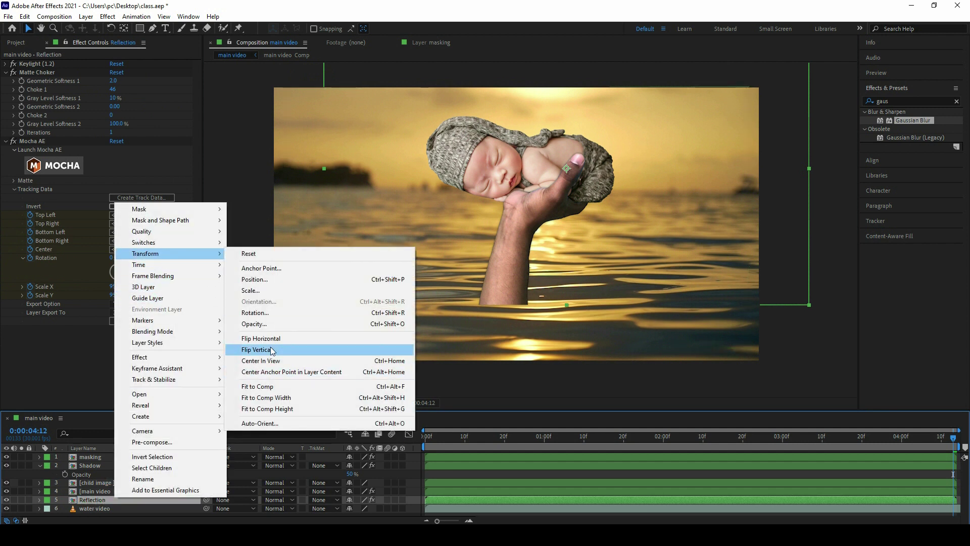
pyautogui.click(354, 345)
pyautogui.scroll(-1, 570, 280)
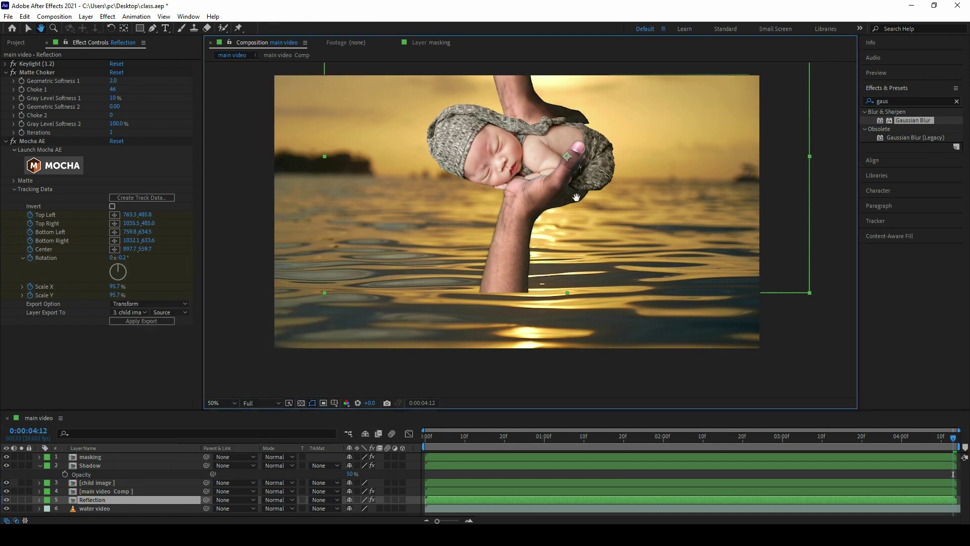
pyautogui.moveTo(546, 329); pyautogui.dragTo(552, 475)
pyautogui.moveTo(533, 316)
pyautogui.mouseDown()
pyautogui.moveTo(544, 208)
pyautogui.moveTo(559, 241)
pyautogui.mouseUp()
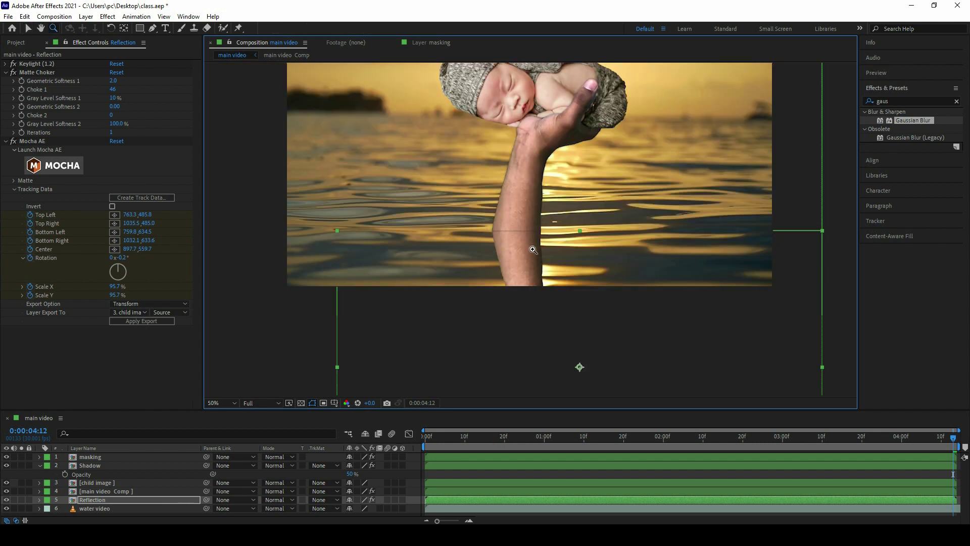
pyautogui.click(912, 101)
pyautogui.write('disp')
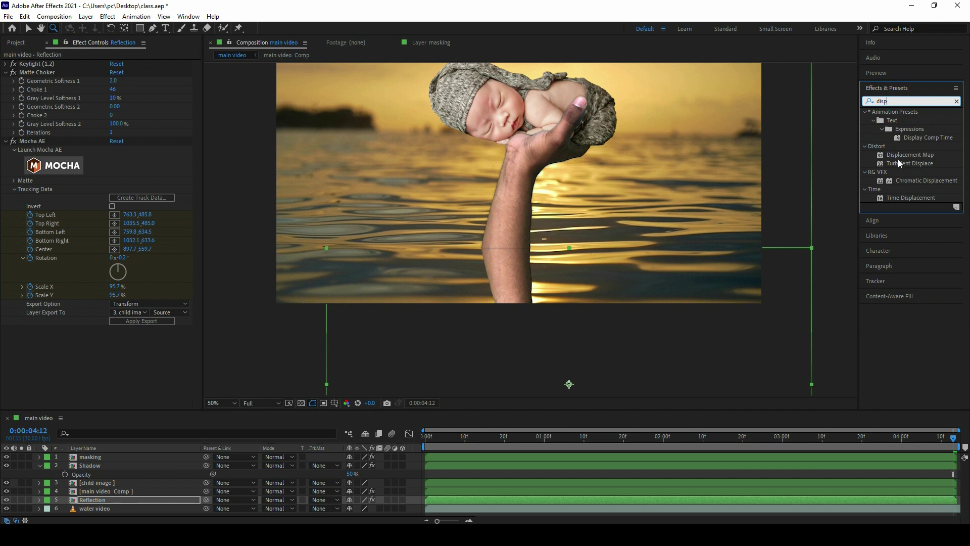
# Step: Apply Displacement Map to Reflection with water video as the map layer
pyautogui.moveTo(904, 155); pyautogui.dragTo(101, 499)
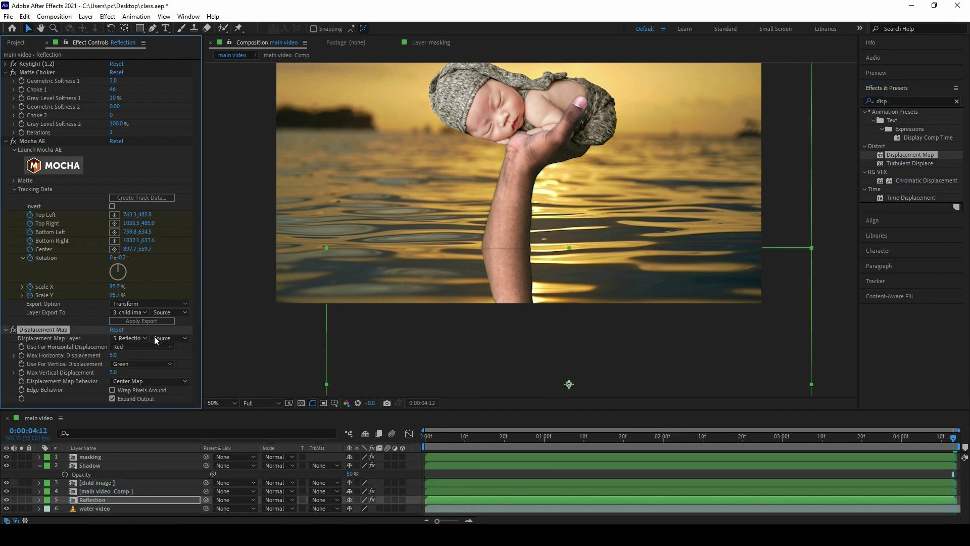
pyautogui.click(6, 141)
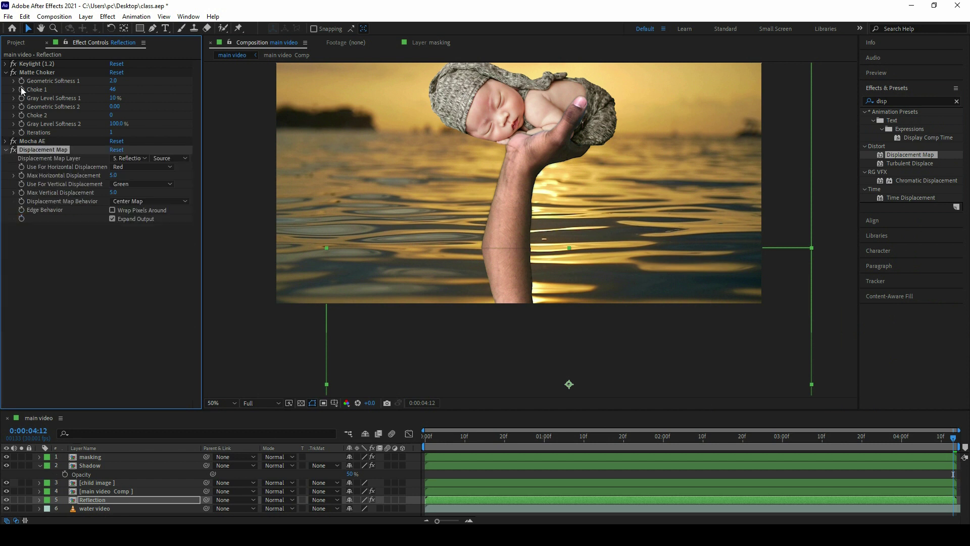
pyautogui.click(6, 73)
pyautogui.click(131, 98)
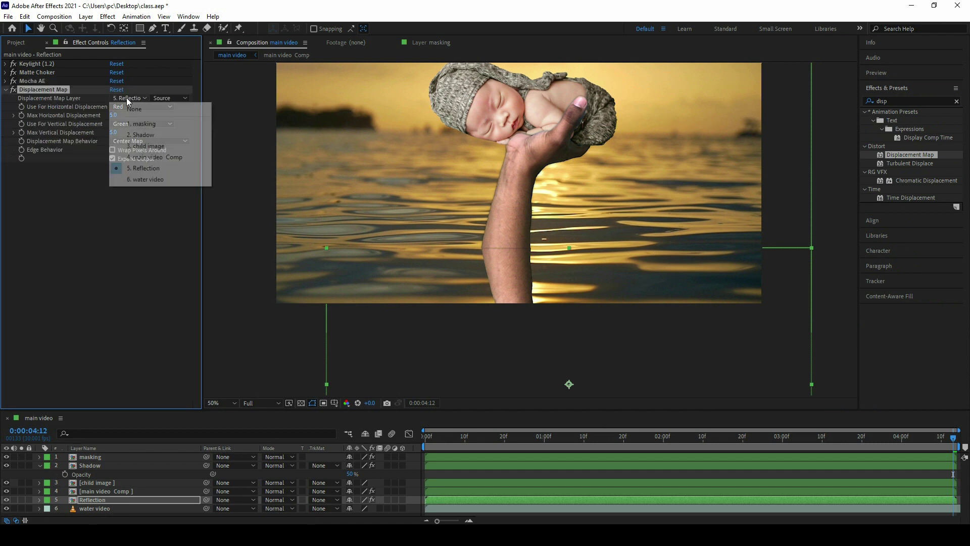
pyautogui.click(166, 181)
# Step: Set both displacement channels to Luminance and Max Horizontal Displacement to 16.0
pyautogui.press('z')
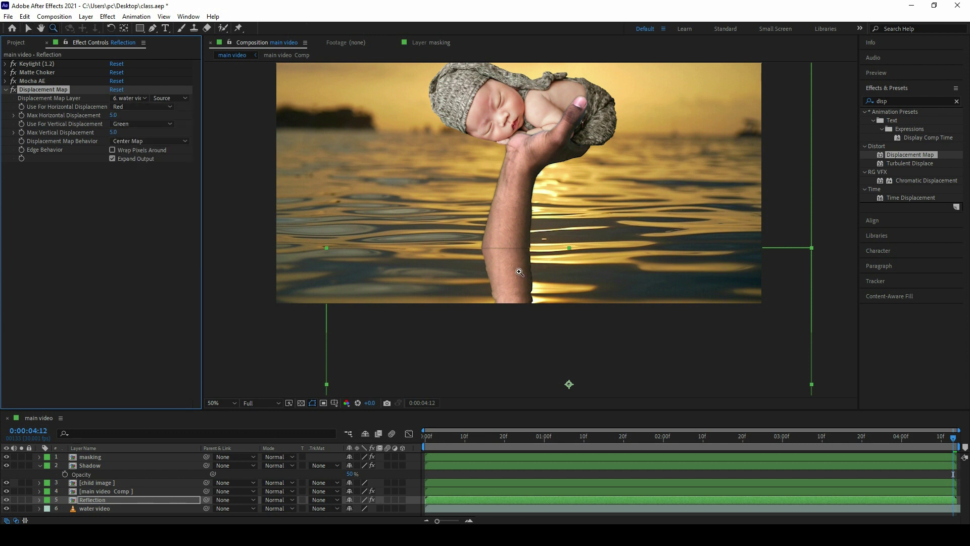
pyautogui.scroll(4, 518, 269)
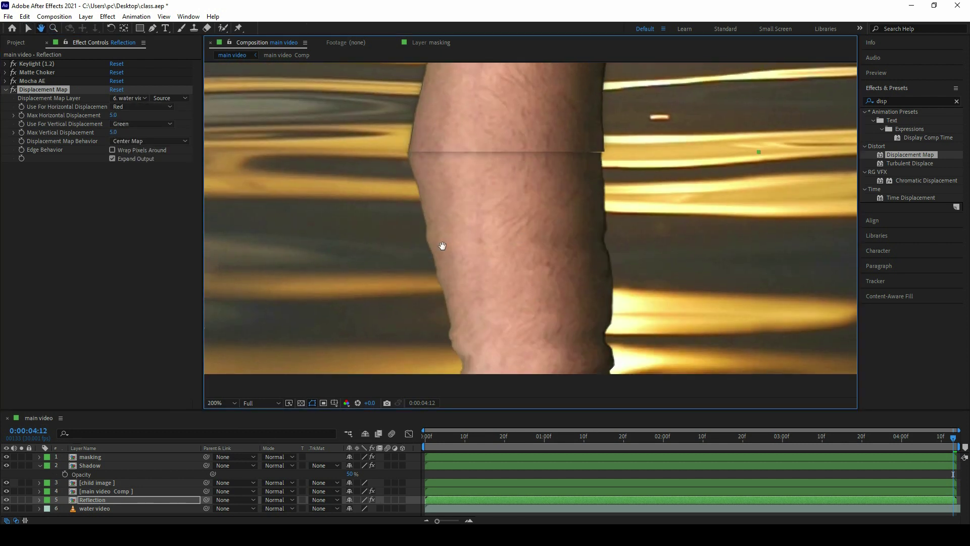
pyautogui.click(129, 108)
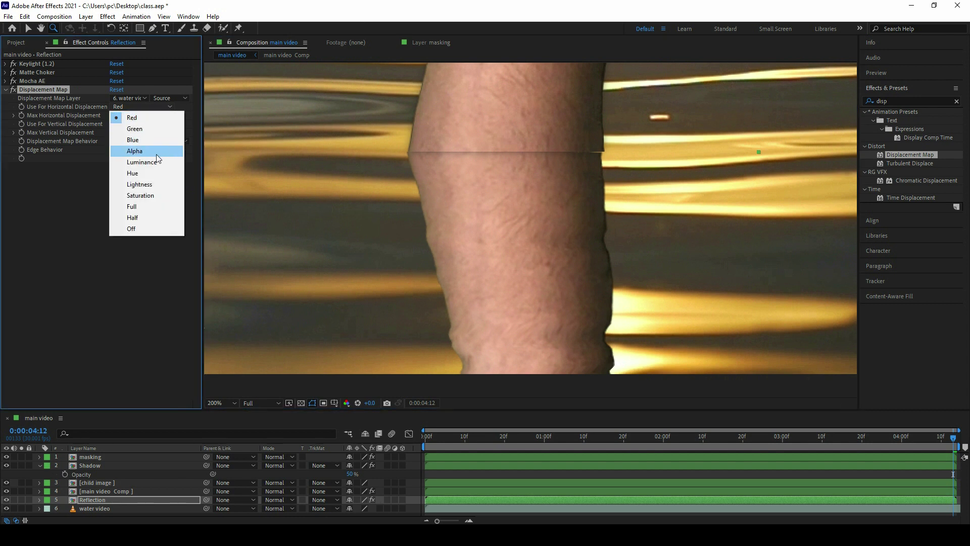
pyautogui.click(151, 162)
pyautogui.click(135, 125)
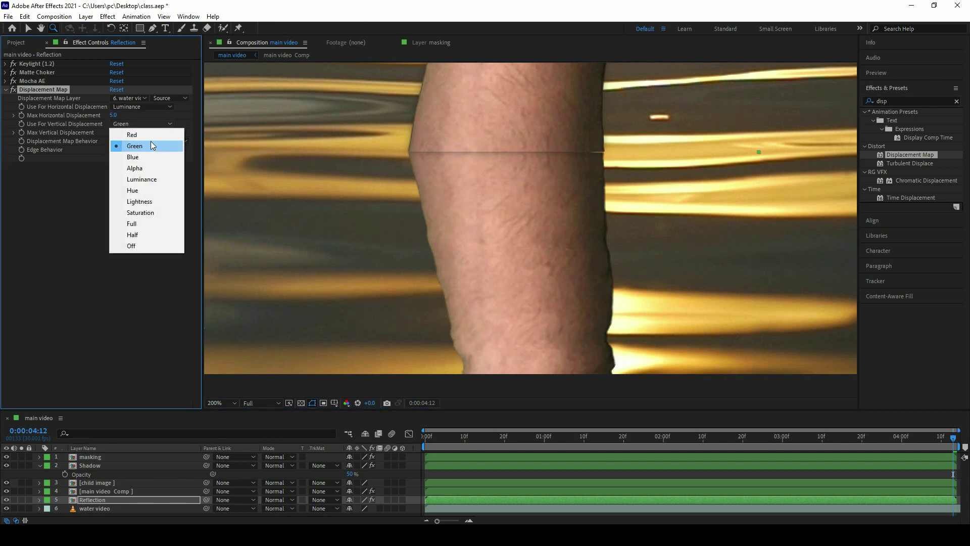
pyautogui.click(142, 183)
pyautogui.moveTo(113, 115)
pyautogui.mouseDown()
pyautogui.moveTo(126, 119)
pyautogui.moveTo(115, 116)
pyautogui.mouseUp()
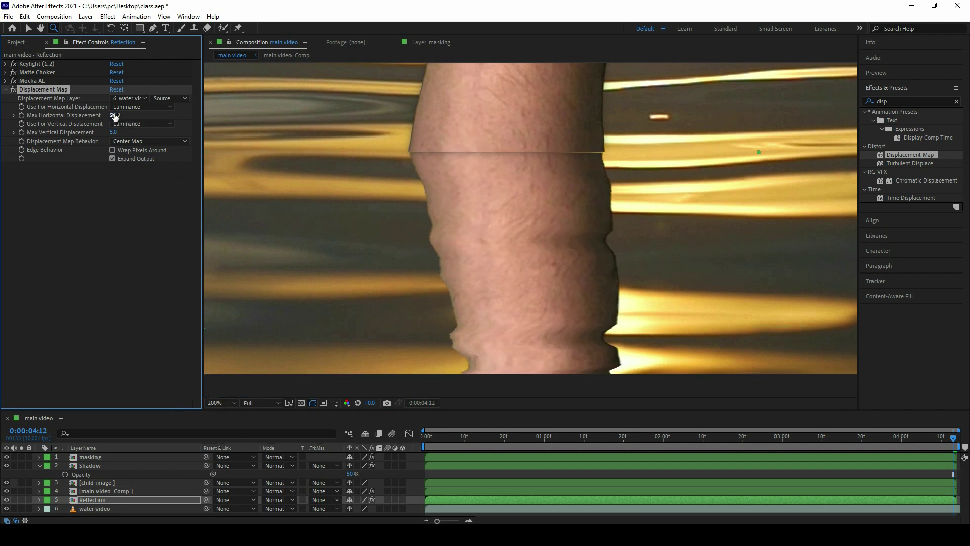
# Step: Lower the Reflection layer's opacity to 30%
pyautogui.click(148, 500)
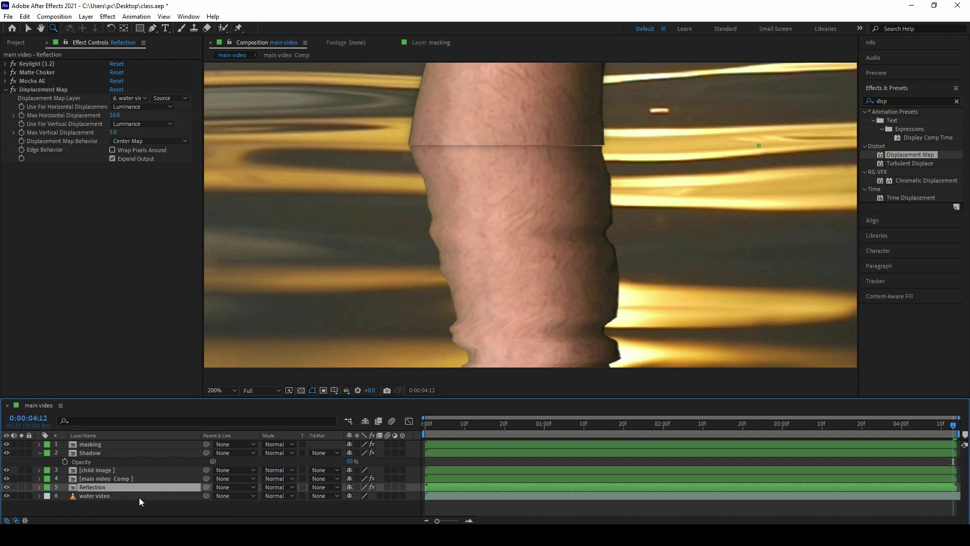
pyautogui.press('t')
pyautogui.click(351, 496)
pyautogui.write('30')
pyautogui.press('Return')
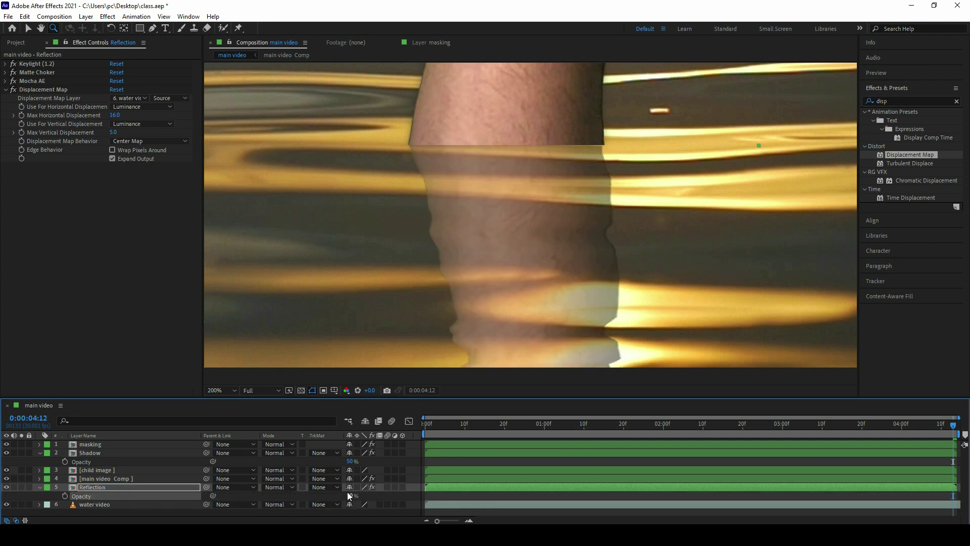
# Step: Fit the whole composition in the viewer and collapse Reflection's properties
pyautogui.keyDown('alt'); pyautogui.click(581, 225); pyautogui.keyUp('alt')
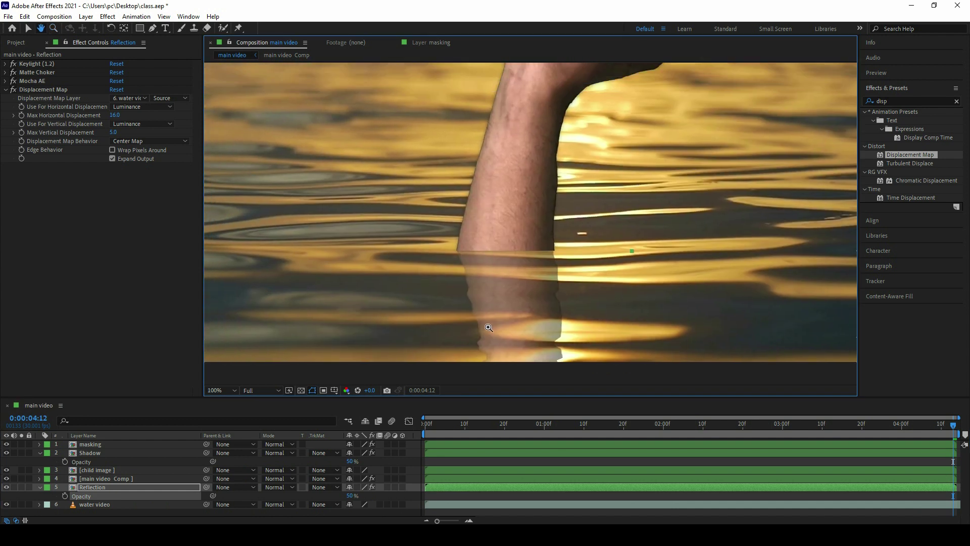
pyautogui.click(216, 390)
pyautogui.click(235, 223)
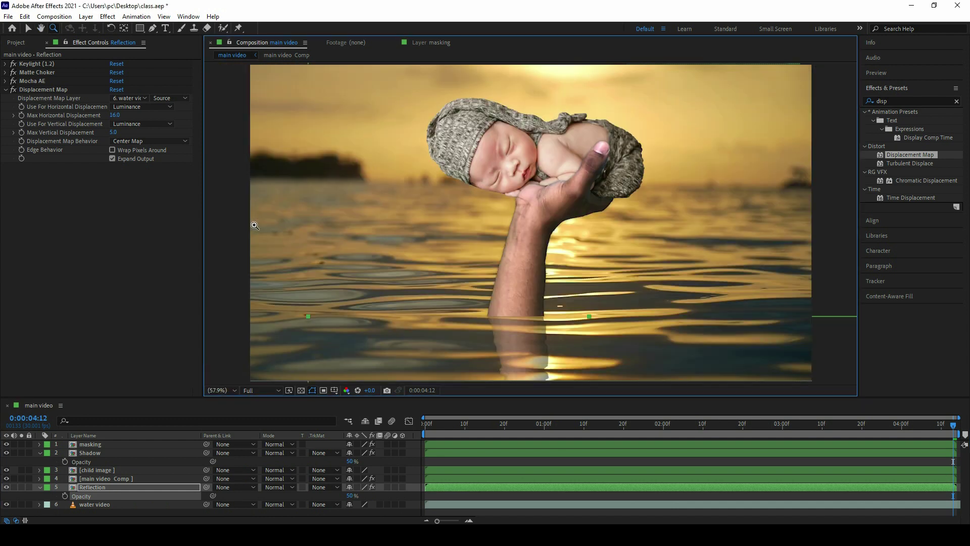
pyautogui.press('v')
pyautogui.click(40, 487)
pyautogui.click(96, 495)
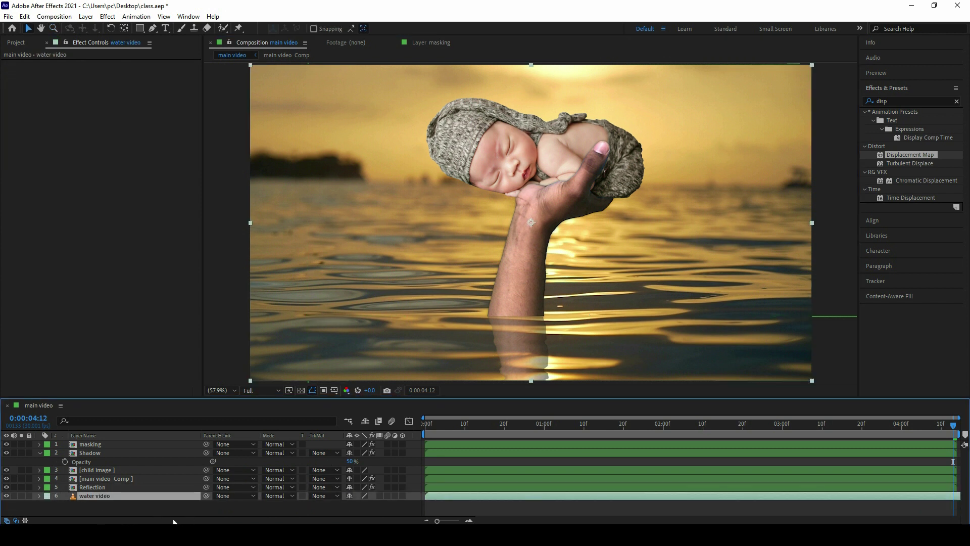
# Step: Duplicate water video to the top of the stack and draw a rectangle mask across the waterline
pyautogui.hotkey('ctrl', 'd')
pyautogui.moveTo(101, 497); pyautogui.dragTo(99, 435)
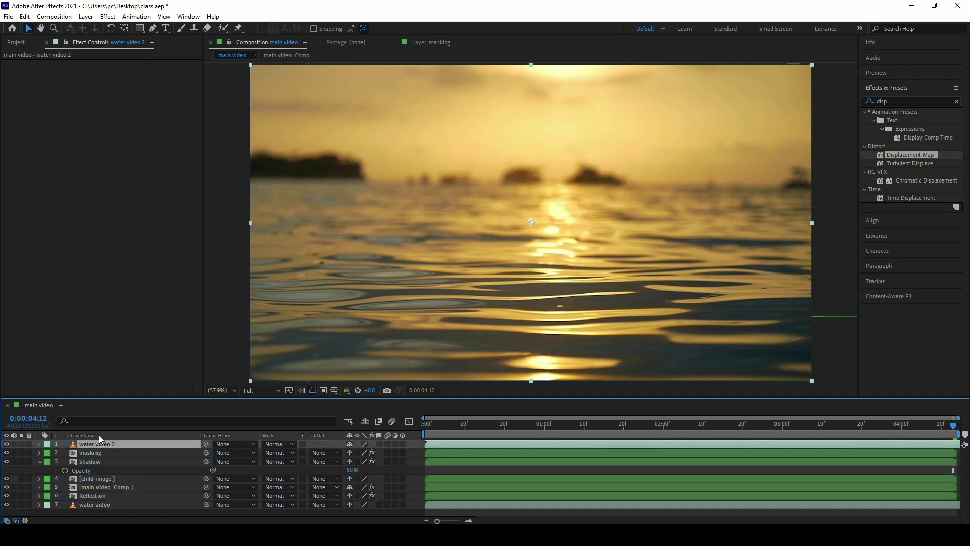
pyautogui.click(6, 445)
pyautogui.click(139, 28)
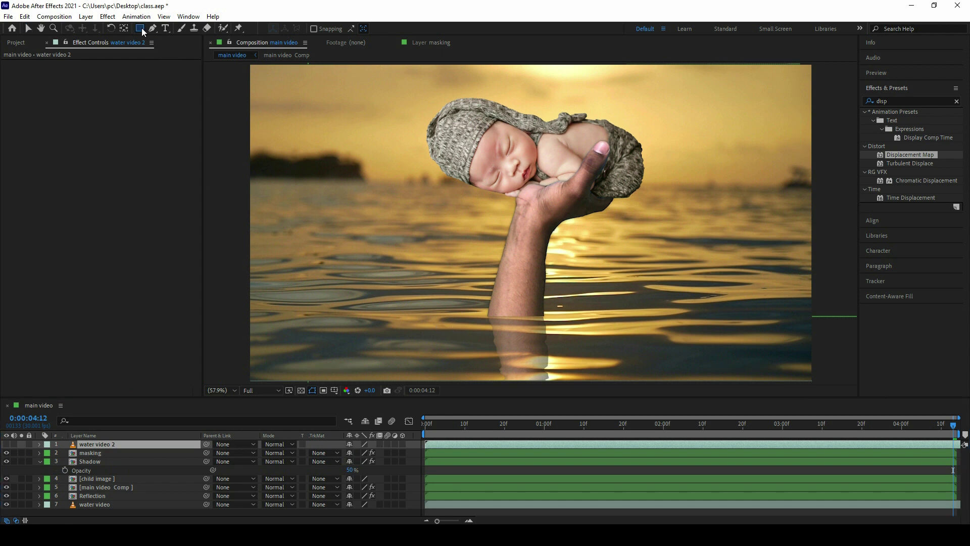
pyautogui.moveTo(420, 287)
pyautogui.mouseDown()
pyautogui.moveTo(478, 319)
pyautogui.moveTo(588, 331)
pyautogui.mouseUp()
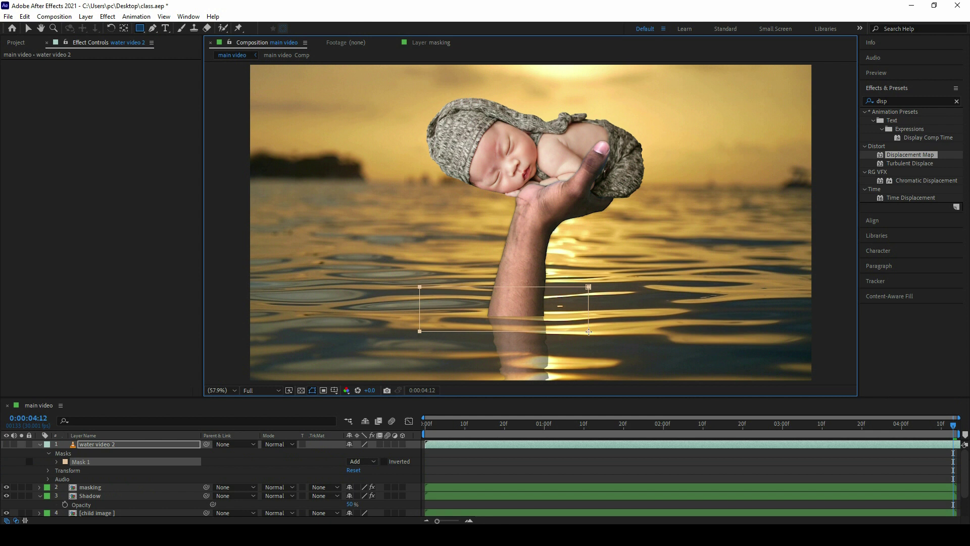
pyautogui.click(6, 445)
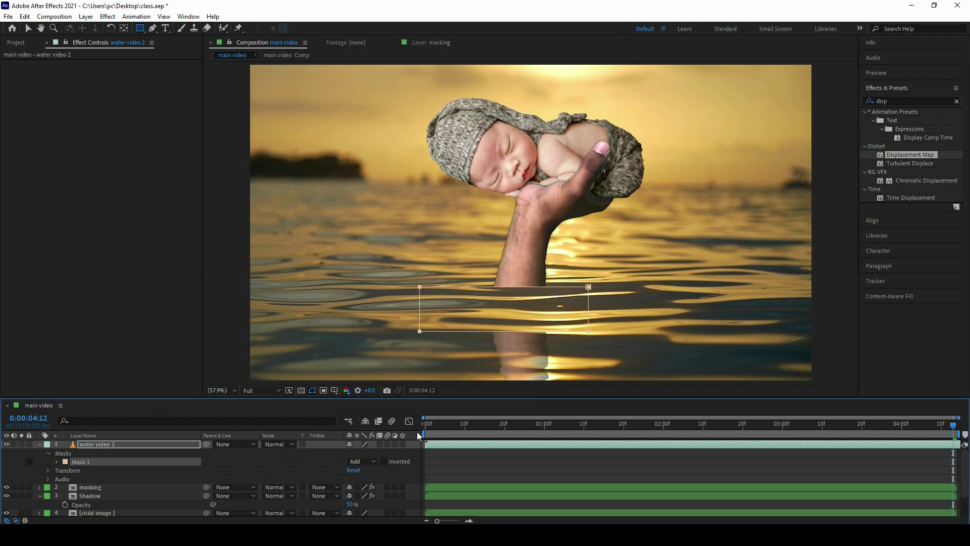
# Step: Feather the water video 2 mask by 87 pixels
pyautogui.click(57, 461)
pyautogui.moveTo(359, 478); pyautogui.dragTo(403, 461)
pyautogui.press('z')
pyautogui.click(543, 299)
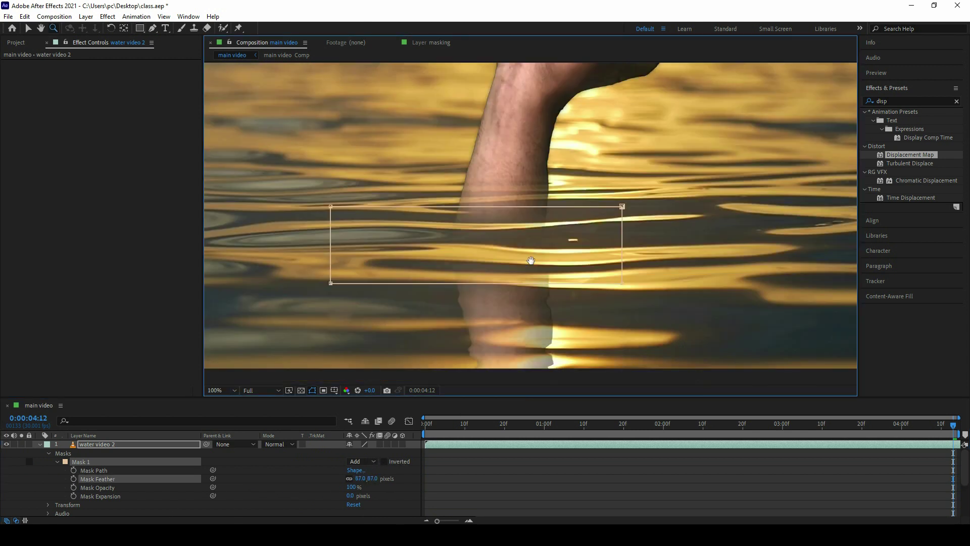
pyautogui.moveTo(556, 276); pyautogui.dragTo(568, 291)
pyautogui.press('v')
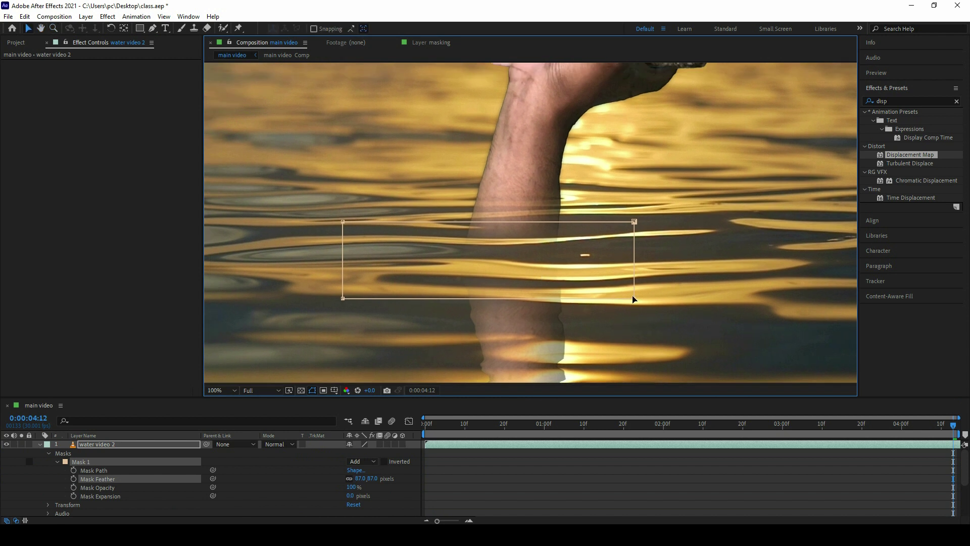
# Step: Drag the mask corners to tilt the band along the arm's waterline
pyautogui.moveTo(634, 299); pyautogui.dragTo(629, 268)
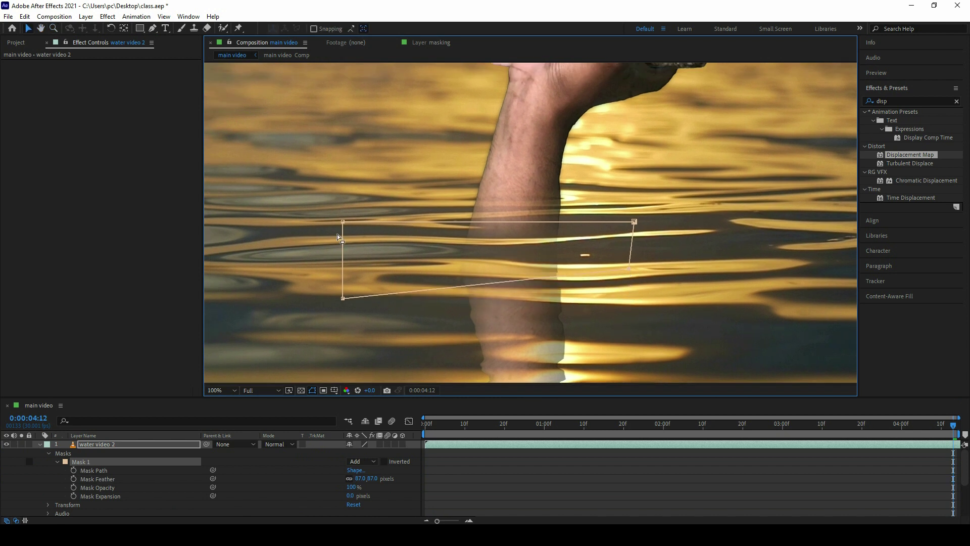
pyautogui.moveTo(344, 225); pyautogui.dragTo(354, 235)
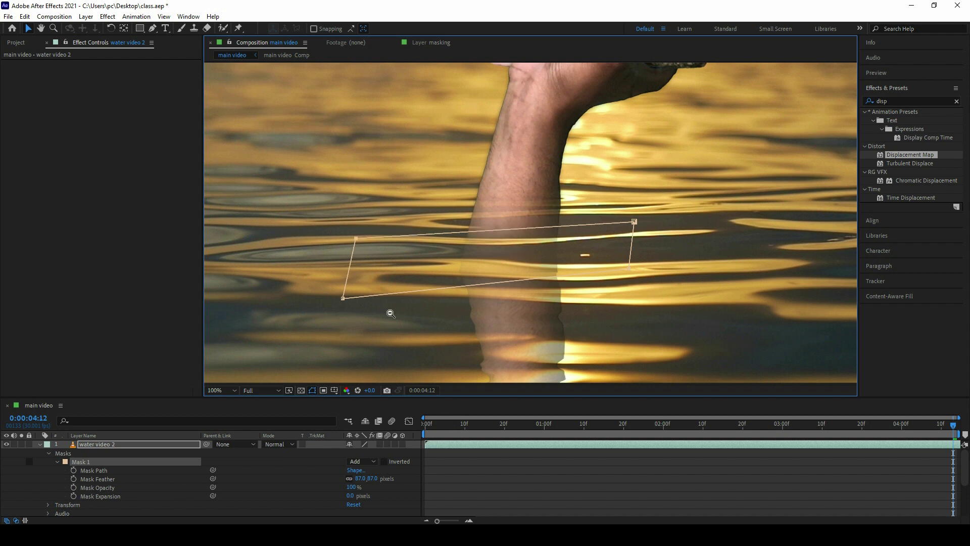
pyautogui.moveTo(343, 298); pyautogui.dragTo(356, 286)
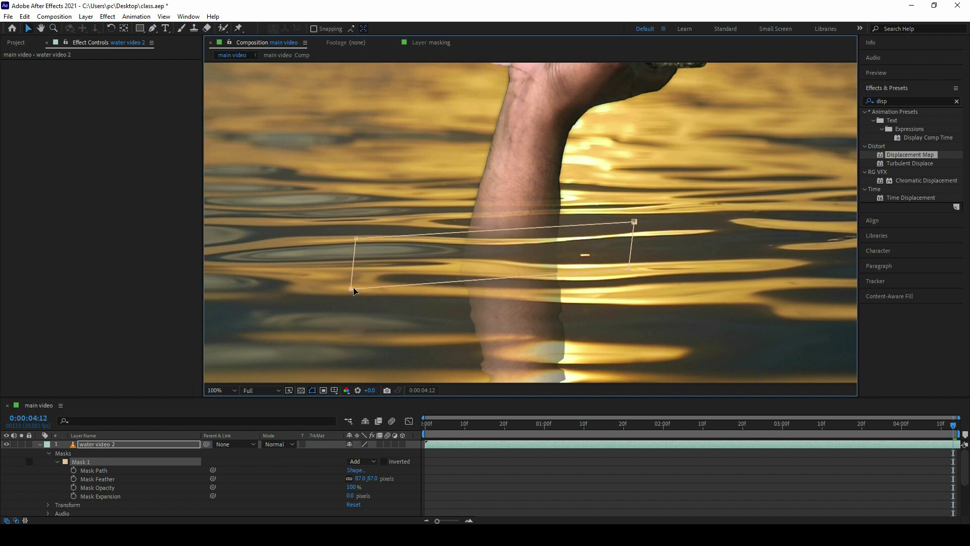
pyautogui.scroll(-4, 552, 210)
pyautogui.scroll(2, 516, 205)
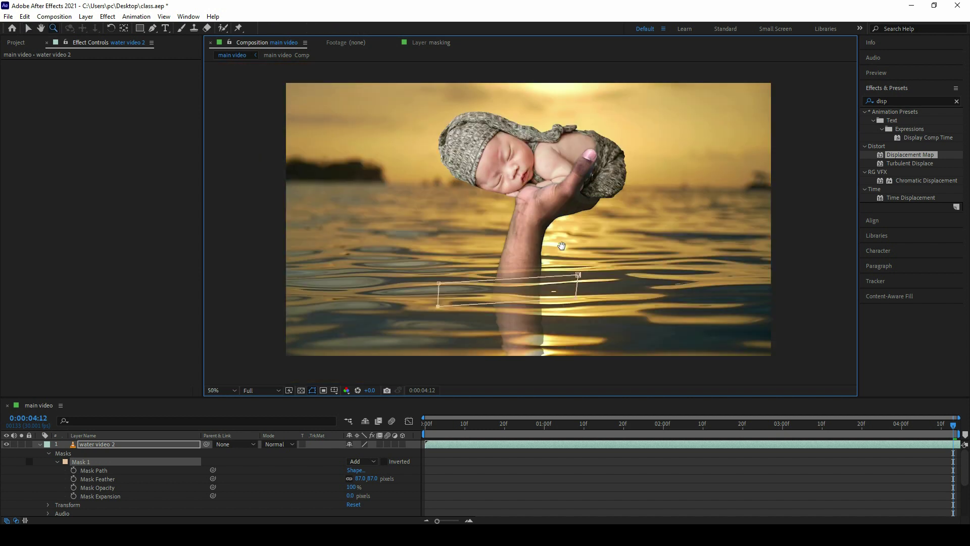
pyautogui.click(234, 390)
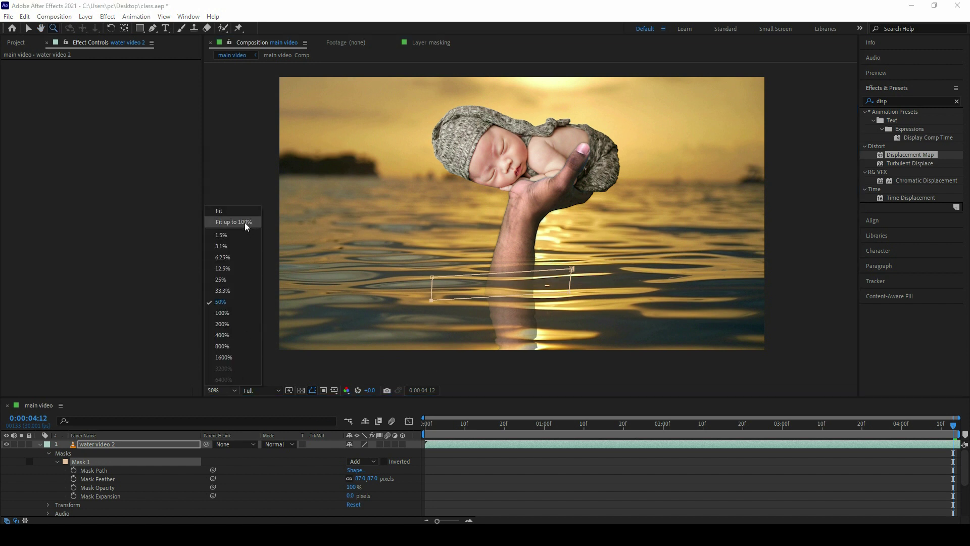
pyautogui.click(245, 222)
pyautogui.click(40, 445)
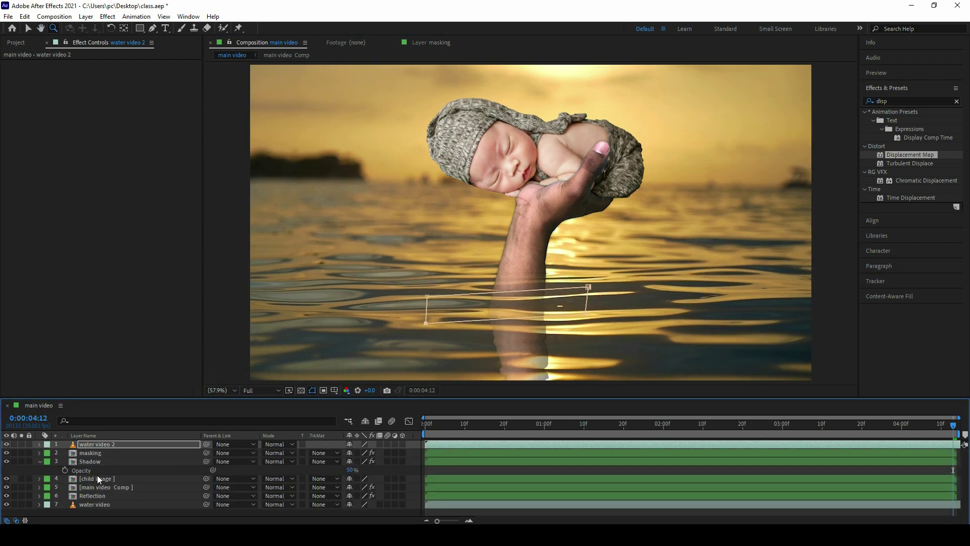
# Step: Select the six layers from water video 2 down to Reflection
pyautogui.moveTo(301, 396); pyautogui.dragTo(301, 368)
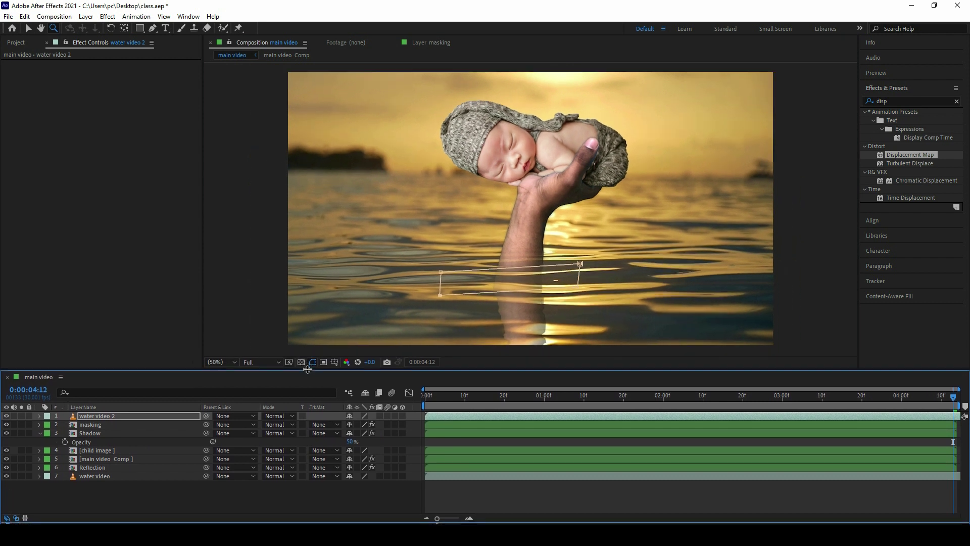
pyautogui.press('v')
pyautogui.keyDown('shift'); pyautogui.click(111, 465); pyautogui.keyUp('shift')
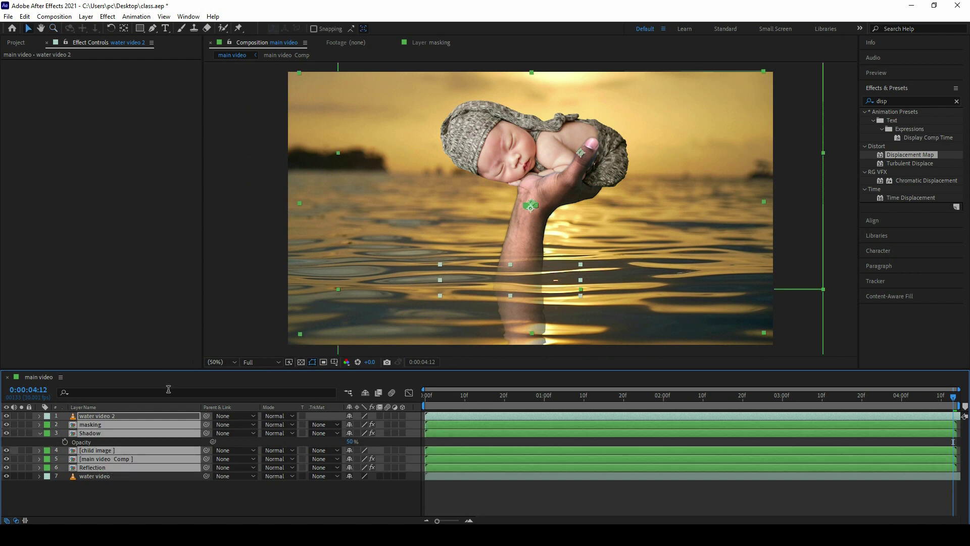
pyautogui.rightClick(169, 442)
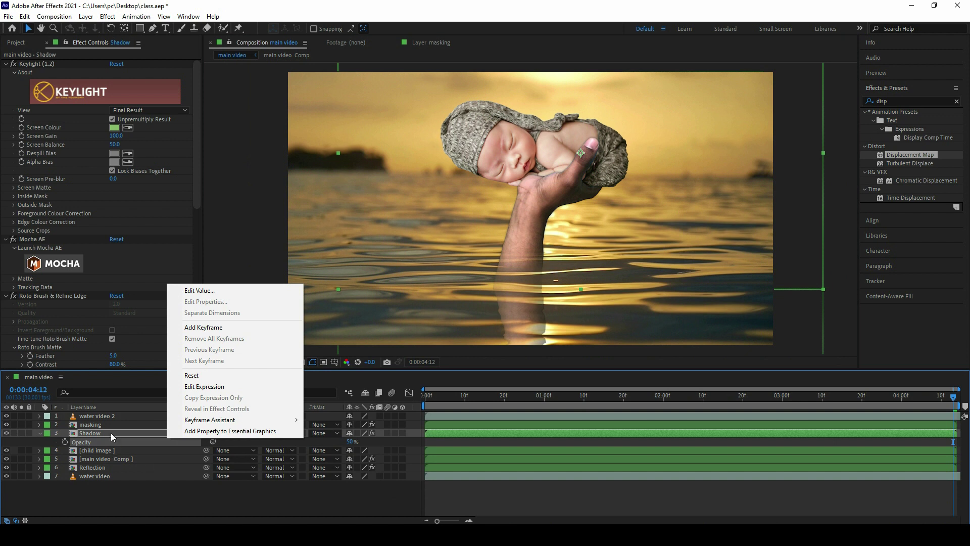
pyautogui.click(98, 415)
pyautogui.keyDown('shift'); pyautogui.click(96, 467); pyautogui.keyUp('shift')
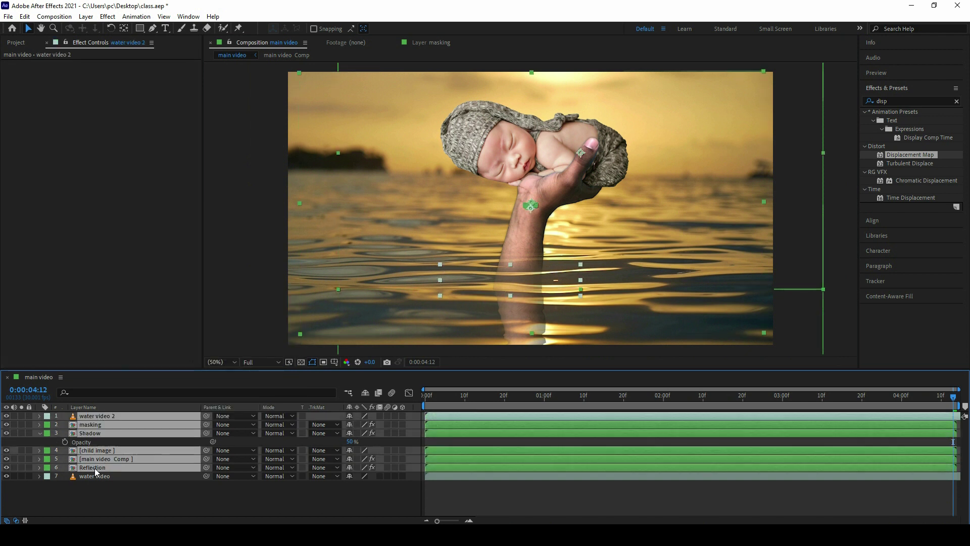
# Step: Pre-compose the selected layers as 'main video' and preview from the start
pyautogui.rightClick(131, 432)
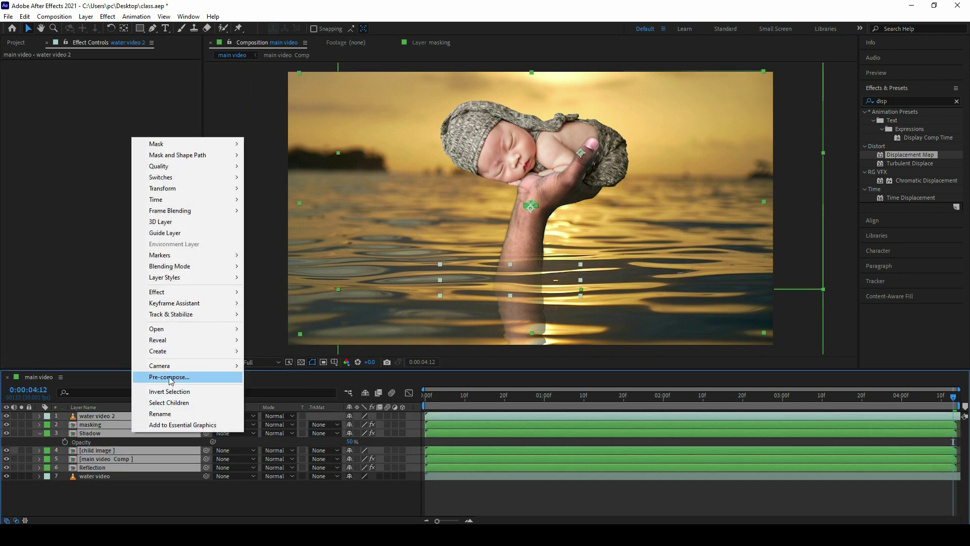
pyautogui.click(177, 373)
pyautogui.write('main')
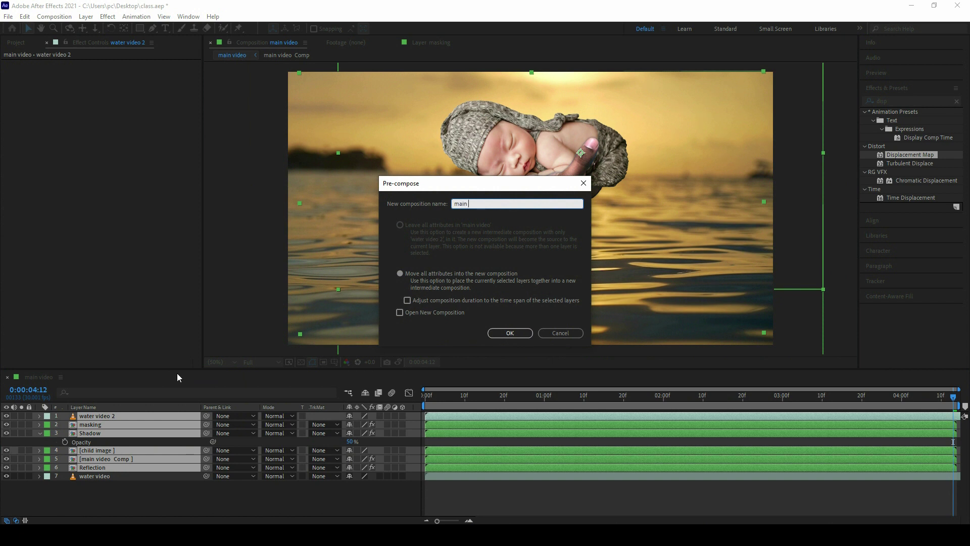
pyautogui.write('eo')
pyautogui.press('Return')
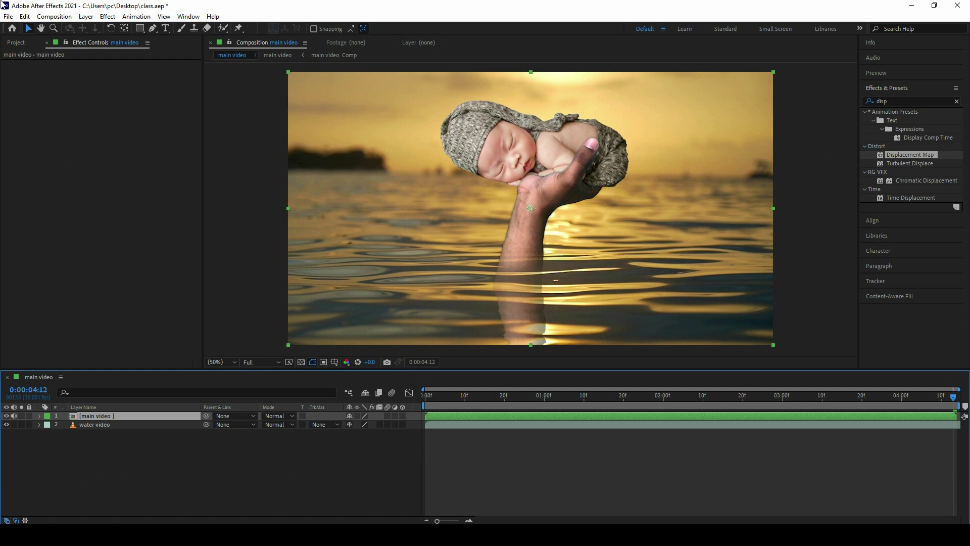
pyautogui.moveTo(495, 398); pyautogui.dragTo(424, 399)
pyautogui.press('space')
pyautogui.moveTo(564, 248); pyautogui.dragTo(574, 253)
# Step: Add the pexels mountain photo below main video, scale it to 85% and raise it
pyautogui.click(20, 45)
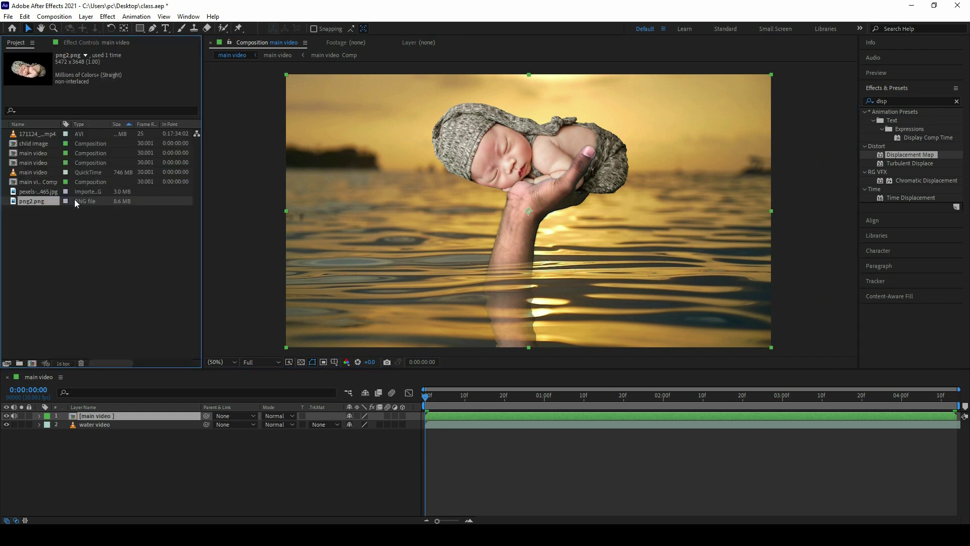
pyautogui.click(38, 192)
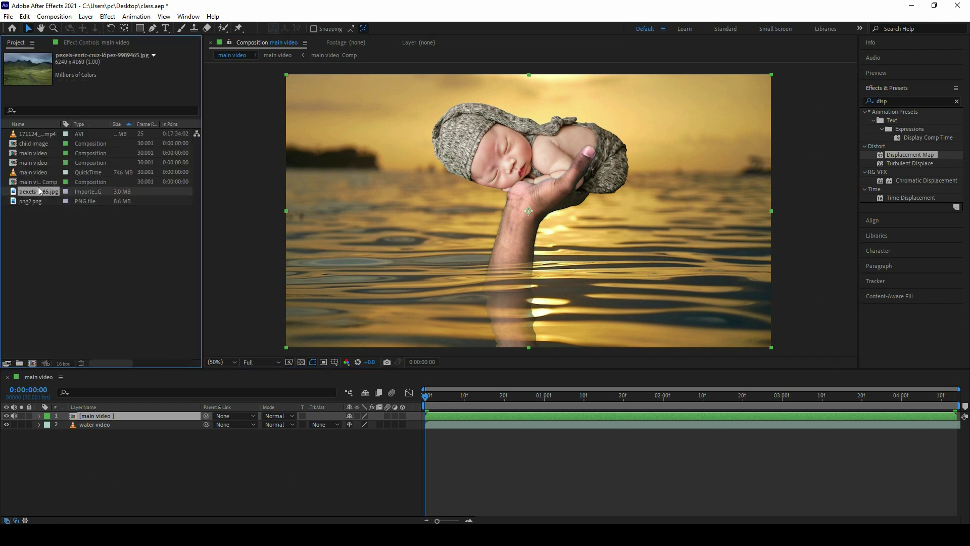
pyautogui.moveTo(31, 192); pyautogui.dragTo(112, 420)
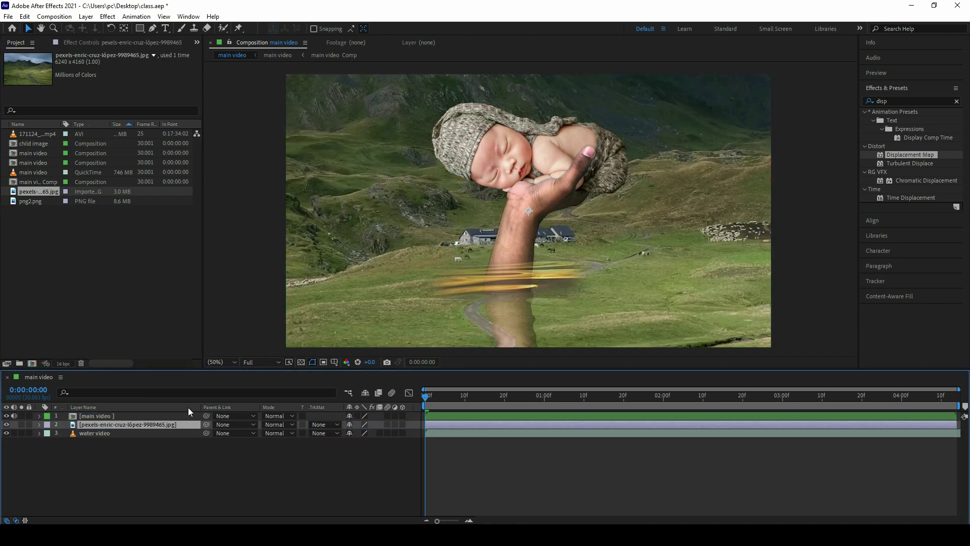
pyautogui.press('s')
pyautogui.moveTo(357, 433); pyautogui.dragTo(349, 433)
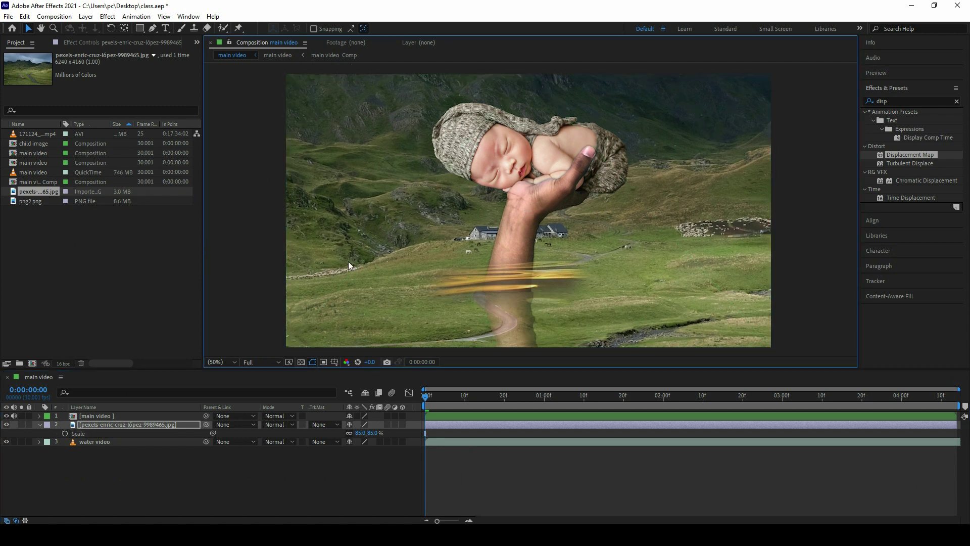
pyautogui.click(120, 430)
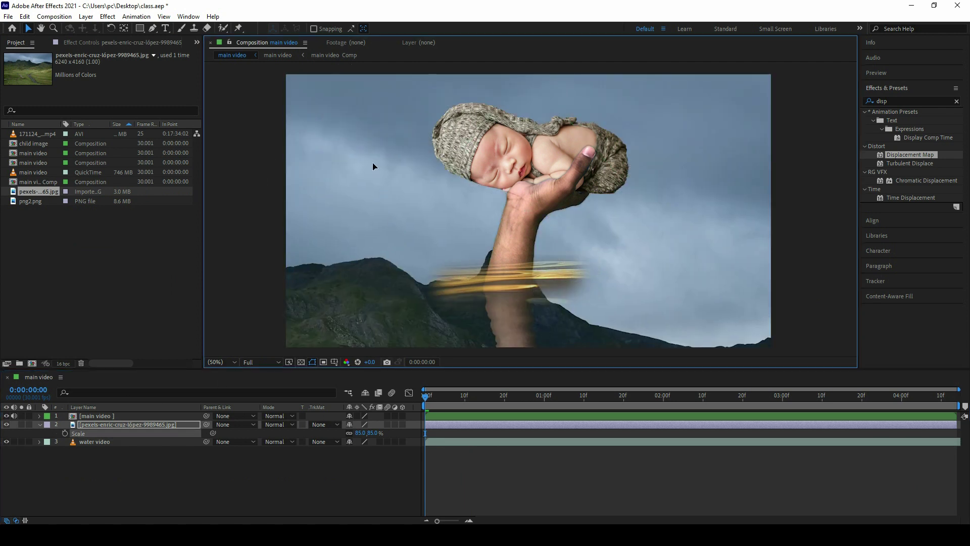
pyautogui.moveTo(374, 248)
pyautogui.mouseDown()
pyautogui.moveTo(375, 187)
pyautogui.moveTo(515, 185)
pyautogui.mouseUp()
# Step: Draw a rectangle mask over the upper sky area of the mountain photo
pyautogui.press('z')
pyautogui.keyDown('alt'); pyautogui.click(524, 180); pyautogui.keyUp('alt')
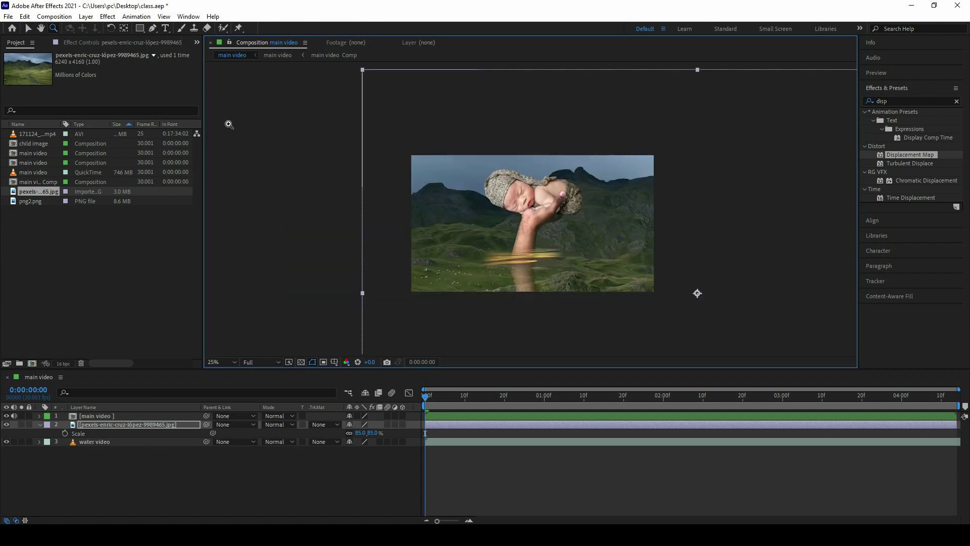
pyautogui.click(140, 27)
pyautogui.moveTo(388, 135); pyautogui.dragTo(672, 230)
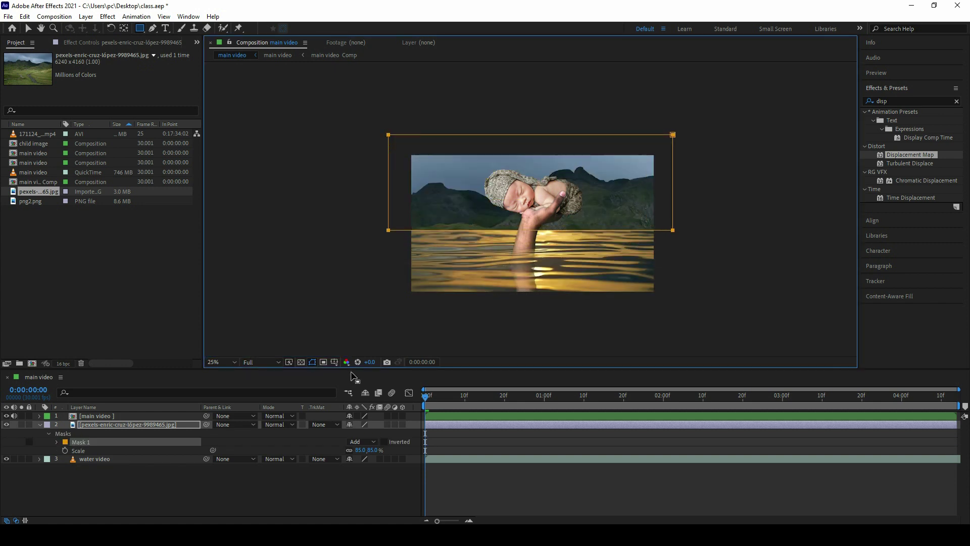
# Step: Set the mountain photo's Mask Feather to 72 pixels
pyautogui.click(56, 442)
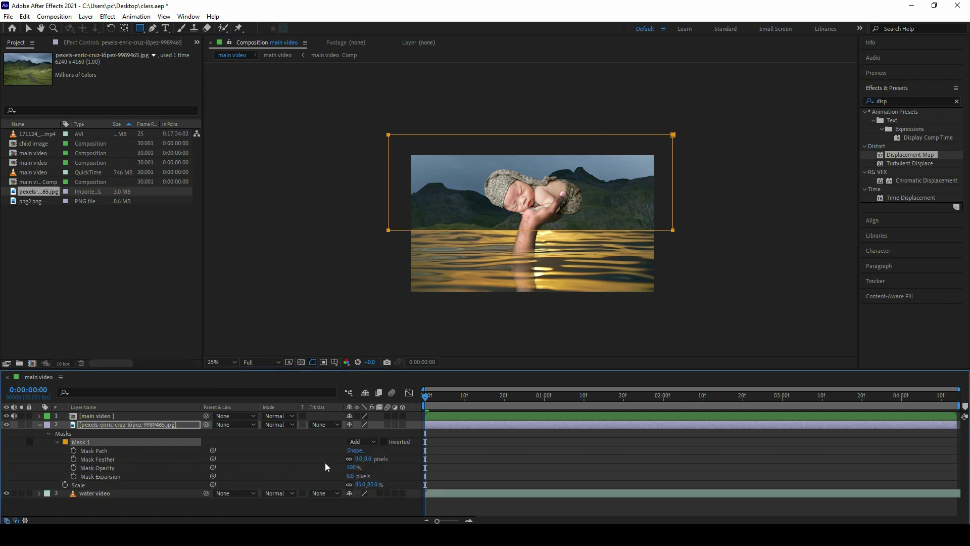
pyautogui.click(357, 458)
pyautogui.press('Return')
pyautogui.scroll(1, 506, 247)
pyautogui.moveTo(532, 217); pyautogui.dragTo(508, 334)
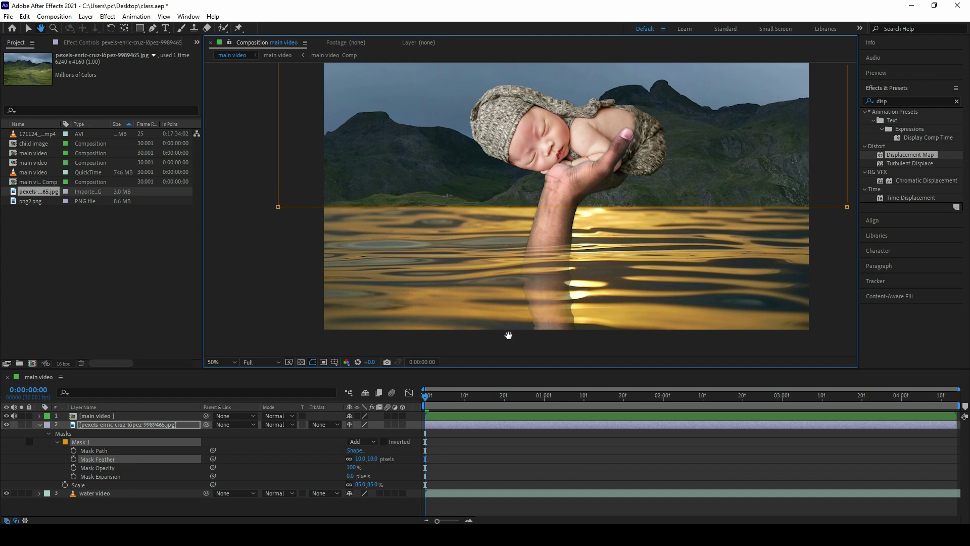
pyautogui.moveTo(360, 458); pyautogui.dragTo(386, 452)
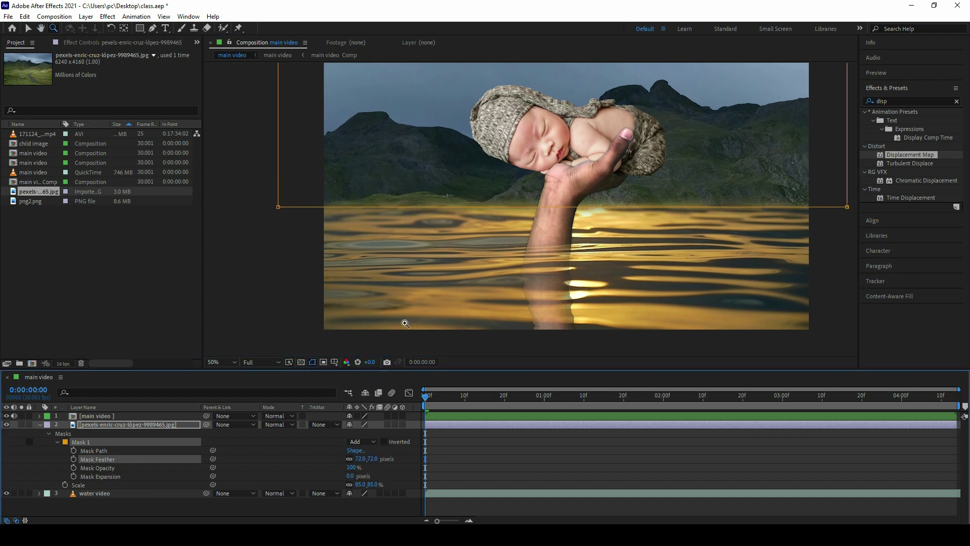
pyautogui.click(359, 459)
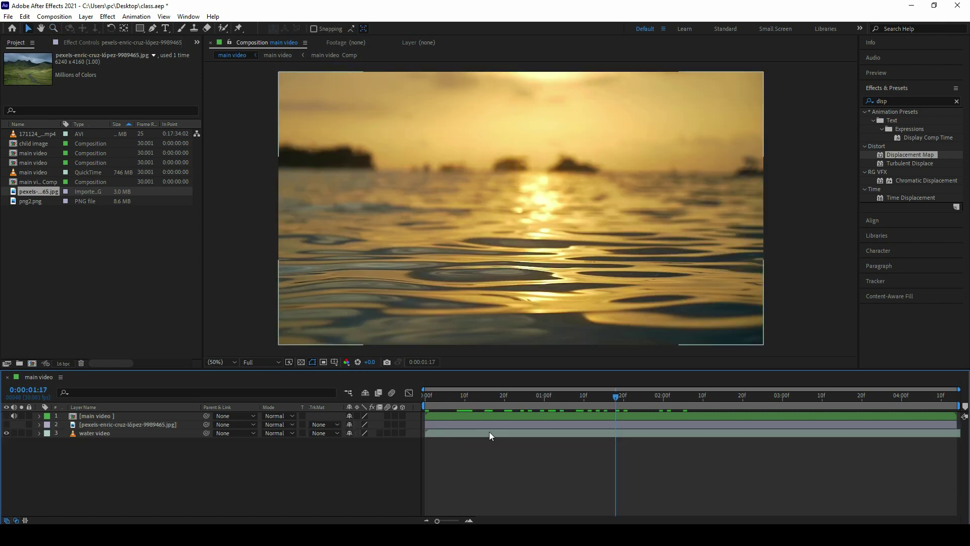
# Step: Move about one second in and make the mountain and main video layers visible again
pyautogui.moveTo(424, 398)
pyautogui.mouseDown()
pyautogui.moveTo(586, 401)
pyautogui.moveTo(577, 402)
pyautogui.mouseUp()
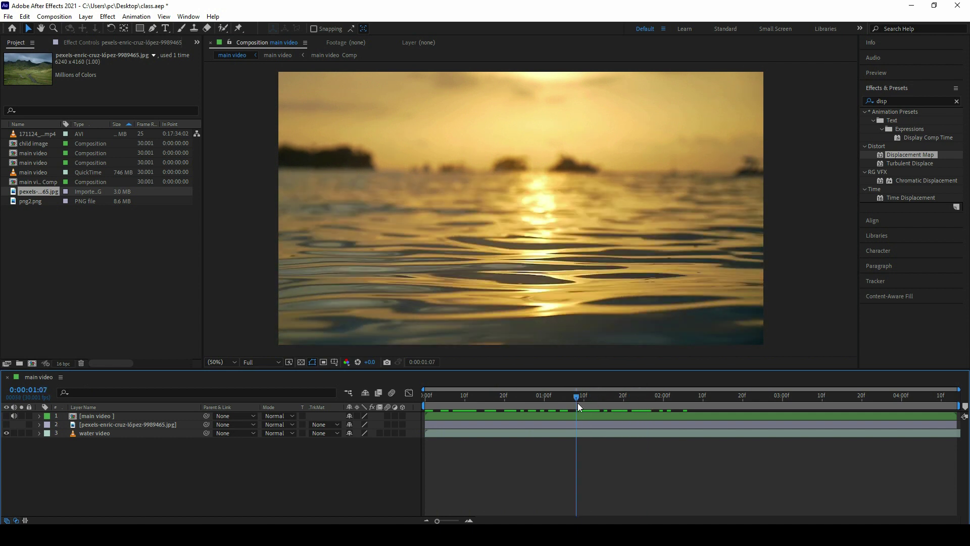
pyautogui.click(7, 424)
pyautogui.click(7, 416)
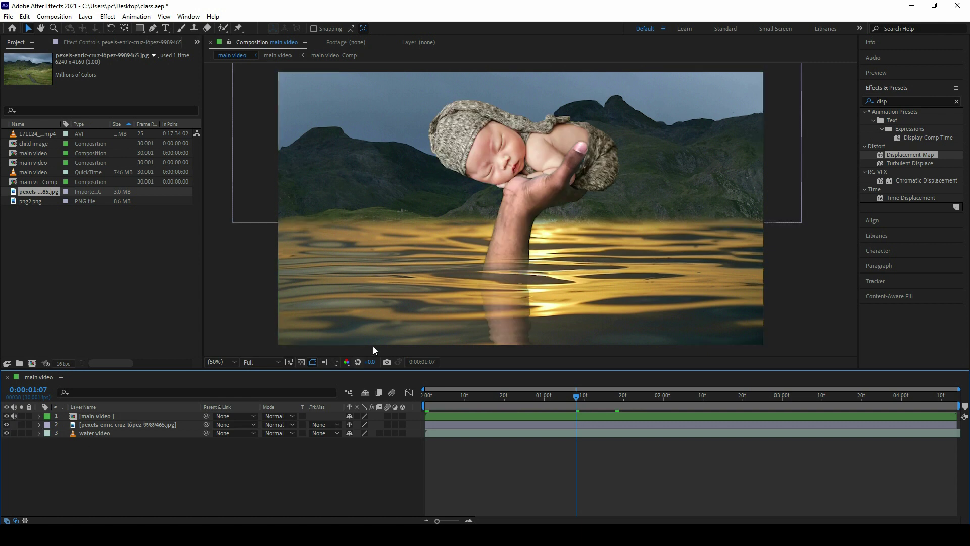
# Step: Apply Boris FX Mocha > Mocha AE to the water video layer
pyautogui.click(92, 433)
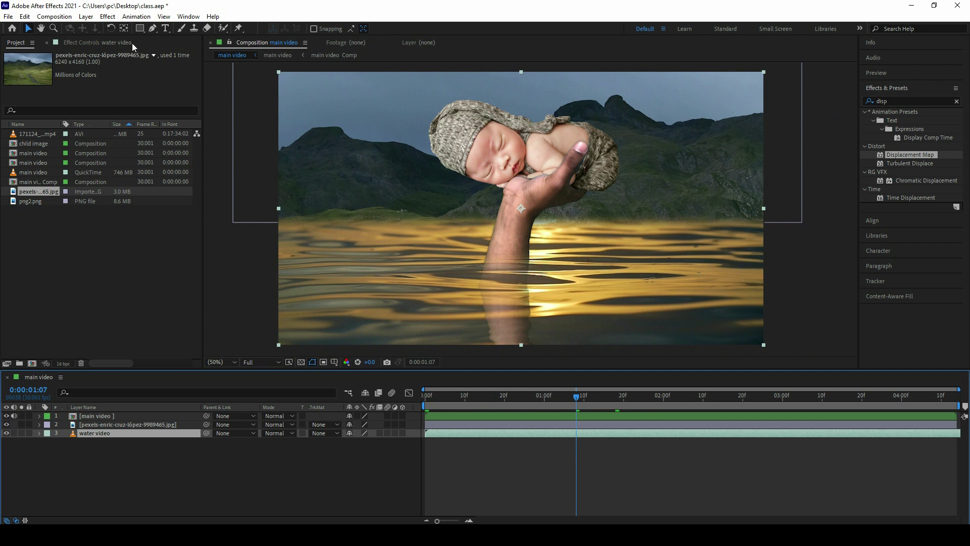
pyautogui.click(136, 16)
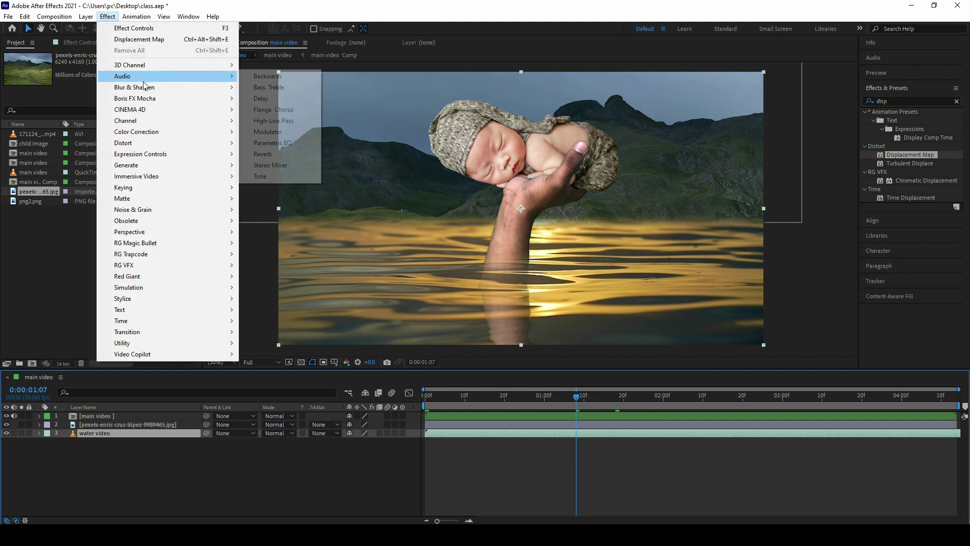
pyautogui.moveTo(212, 98)
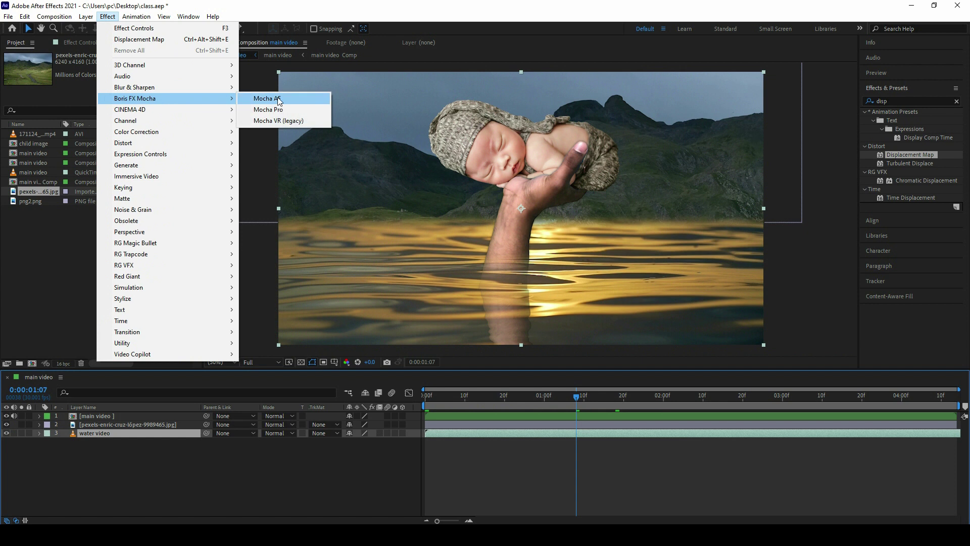
pyautogui.click(278, 98)
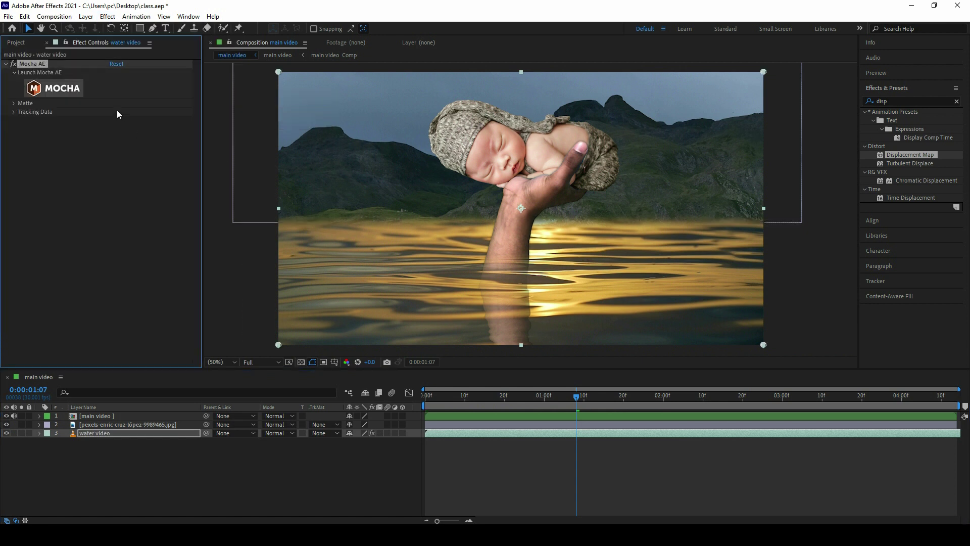
# Step: Open the water clip in Mocha and outline the sky band with a four-point X-spline
pyautogui.click(60, 88)
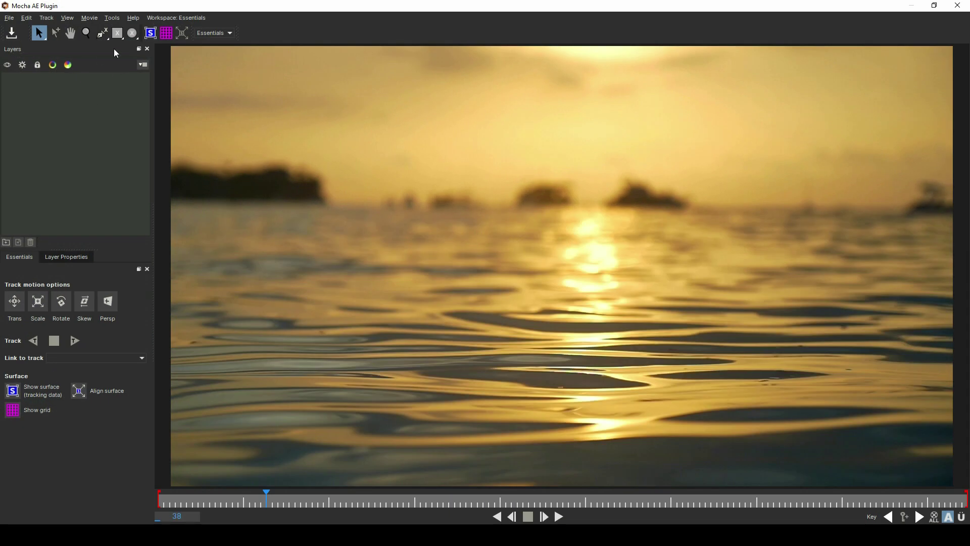
pyautogui.click(103, 35)
pyautogui.click(217, 58)
pyautogui.click(896, 67)
pyautogui.click(911, 187)
pyautogui.click(225, 186)
pyautogui.rightClick(225, 186)
pyautogui.click(226, 185)
# Step: Align the outline's lower-left corner with the horizon and track the shape forwards
pyautogui.moveTo(226, 186); pyautogui.dragTo(221, 174)
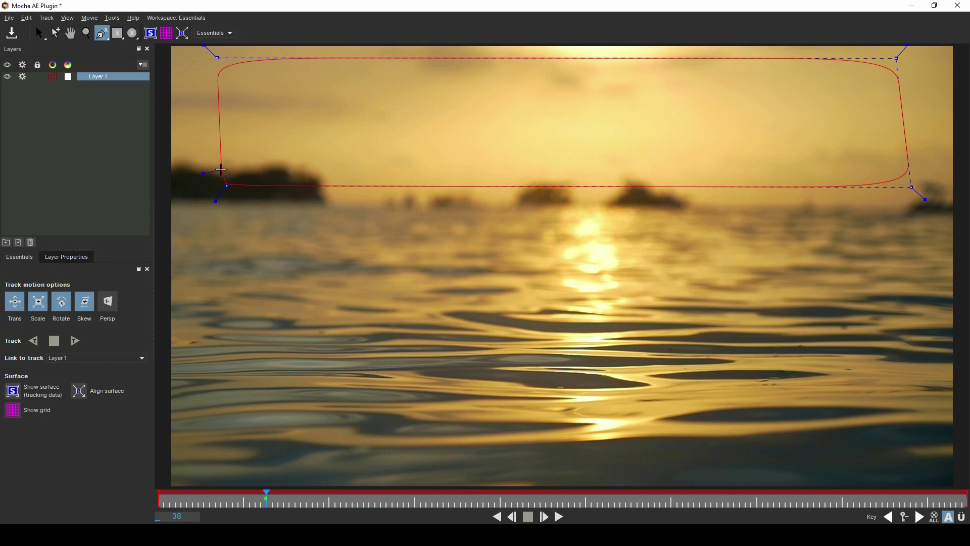
pyautogui.press('s')
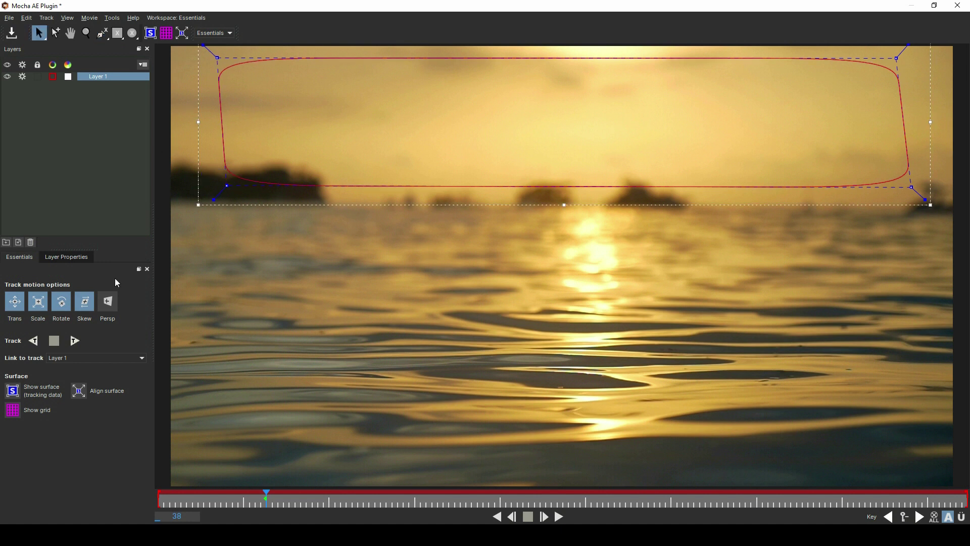
pyautogui.click(80, 343)
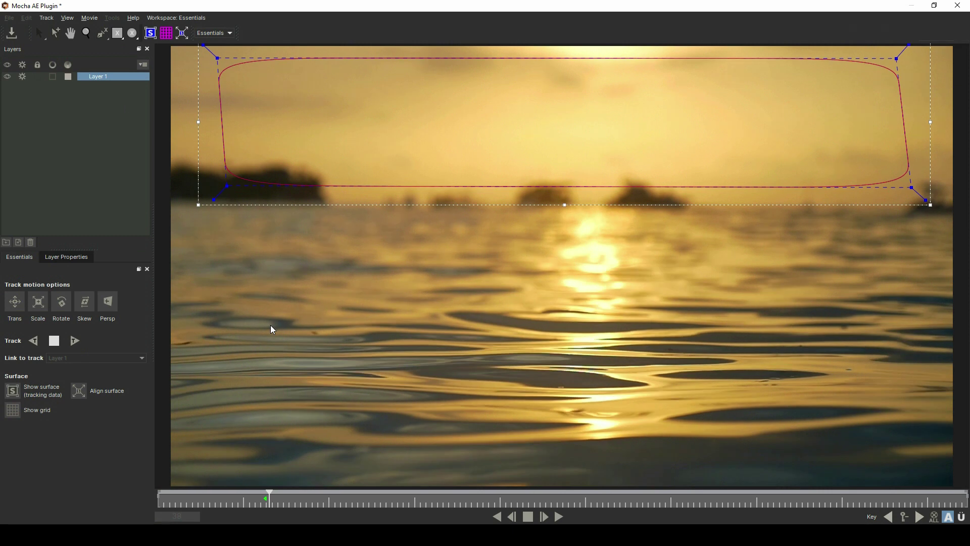
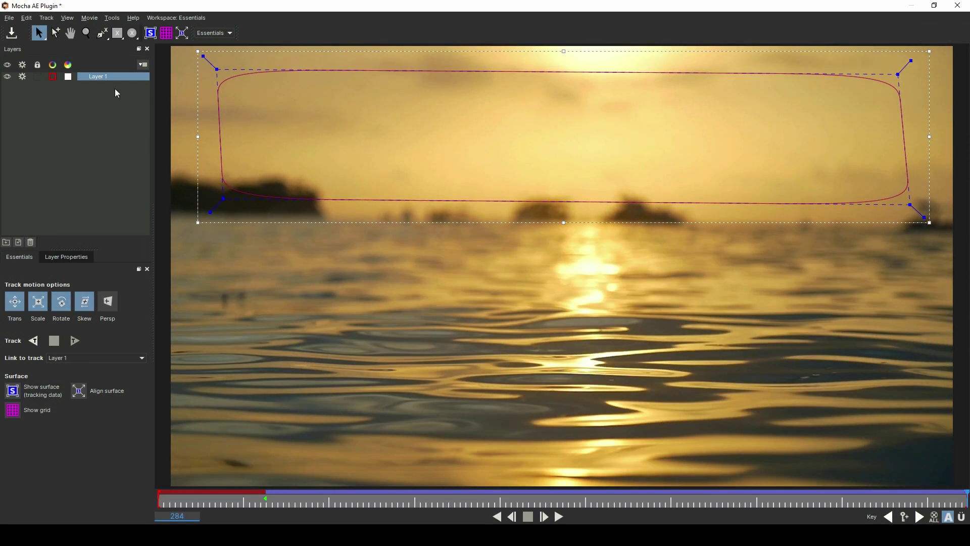
# Step: Save Layer 1's sky-spline track in Mocha and close the plugin to return to After Effects
pyautogui.click(12, 36)
pyautogui.click(957, 6)
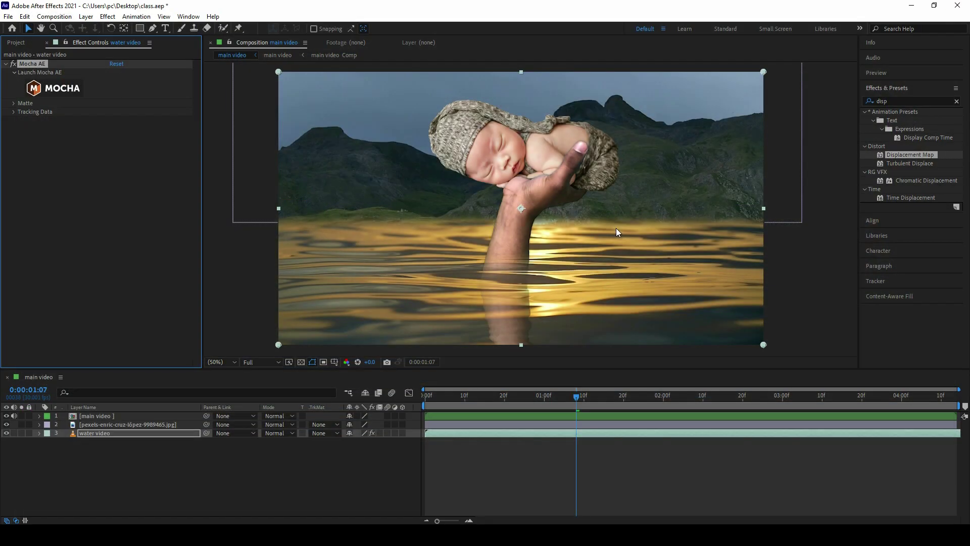
# Step: Pre-compose the pexels mountain photo layer into a new composition named 'background'
pyautogui.click(132, 426)
pyautogui.rightClick(133, 427)
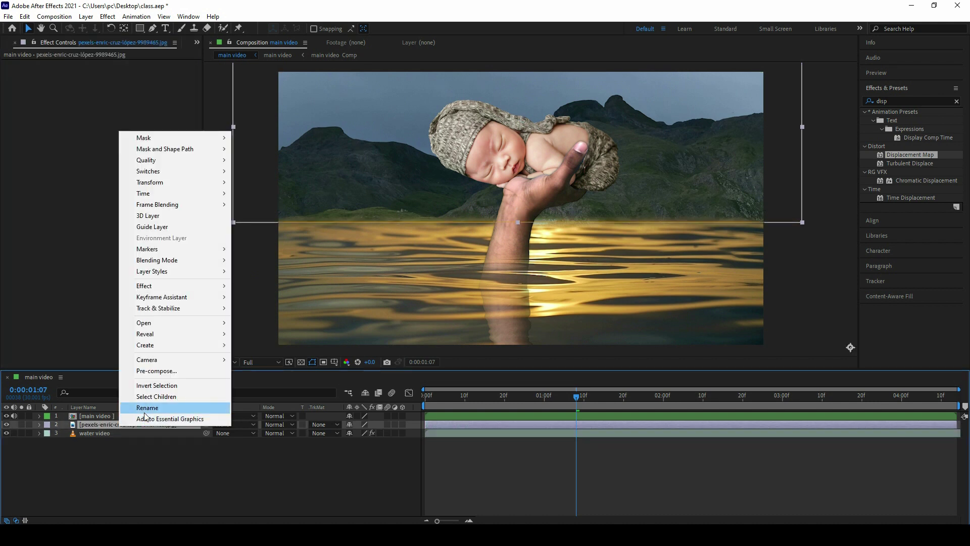
pyautogui.click(144, 408)
pyautogui.click(168, 459)
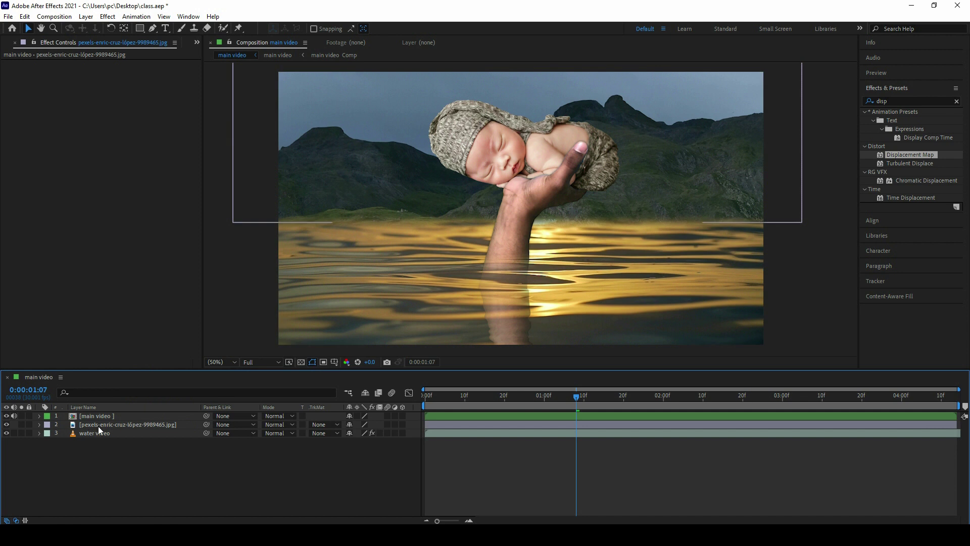
pyautogui.click(98, 427)
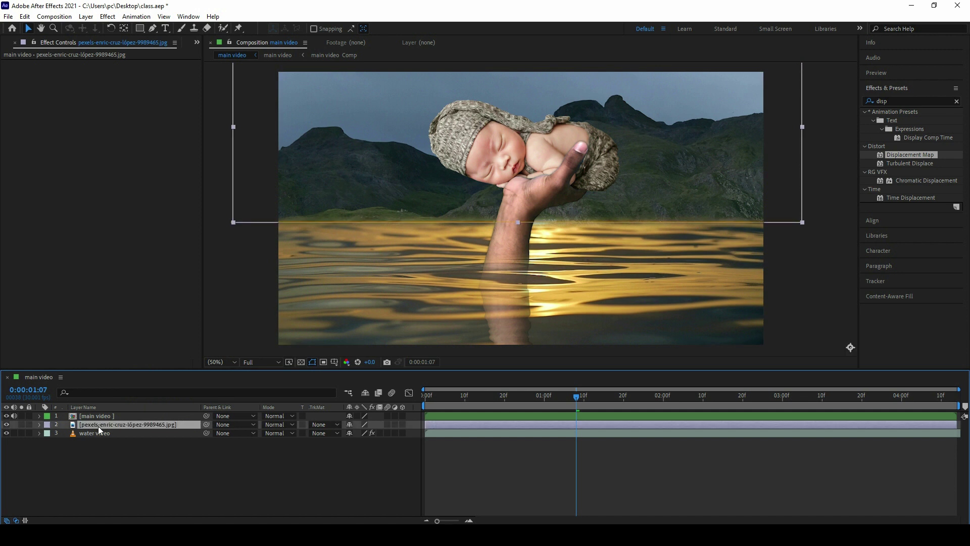
pyautogui.rightClick(99, 426)
pyautogui.click(135, 370)
pyautogui.write('background')
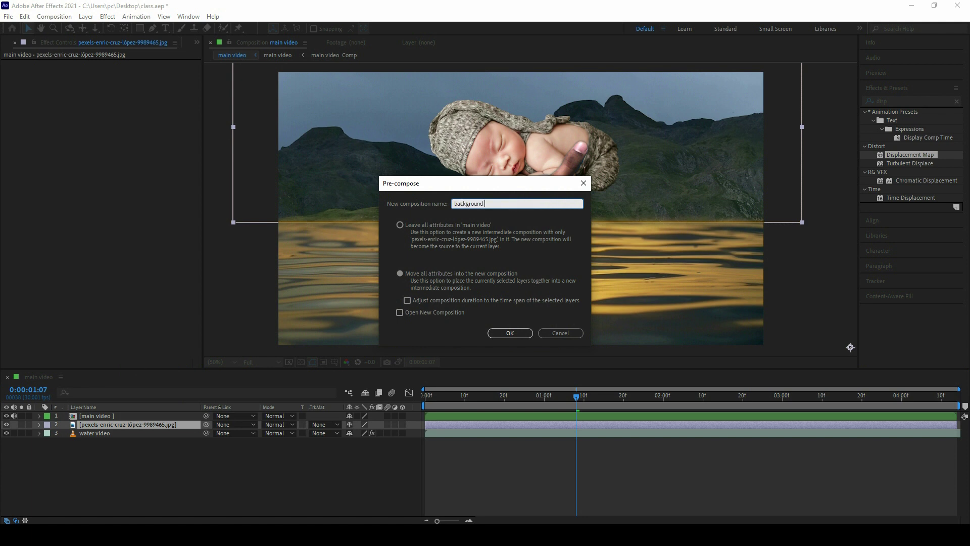
pyautogui.click(507, 333)
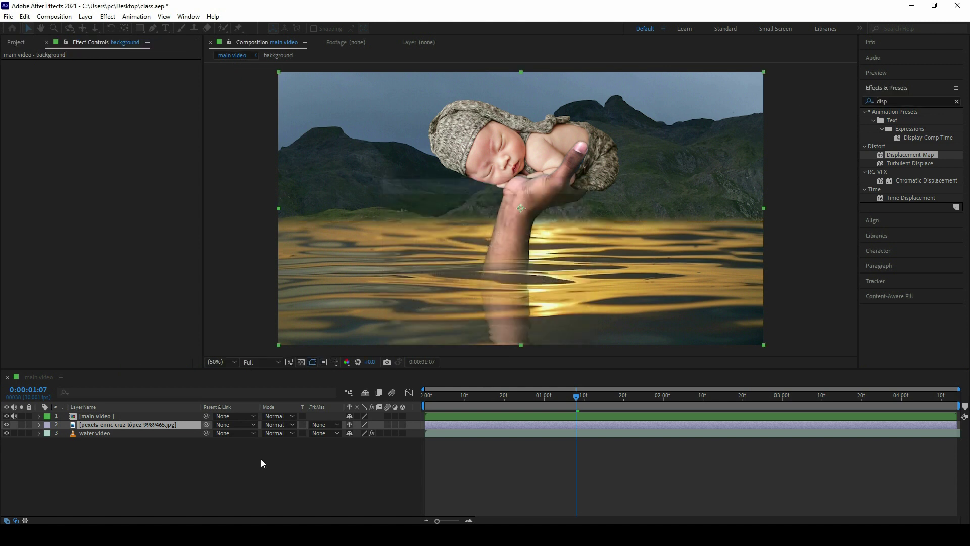
# Step: Export the water video's Layer 1 Mocha track as Transform data to the background layer from frame 0
pyautogui.click(119, 433)
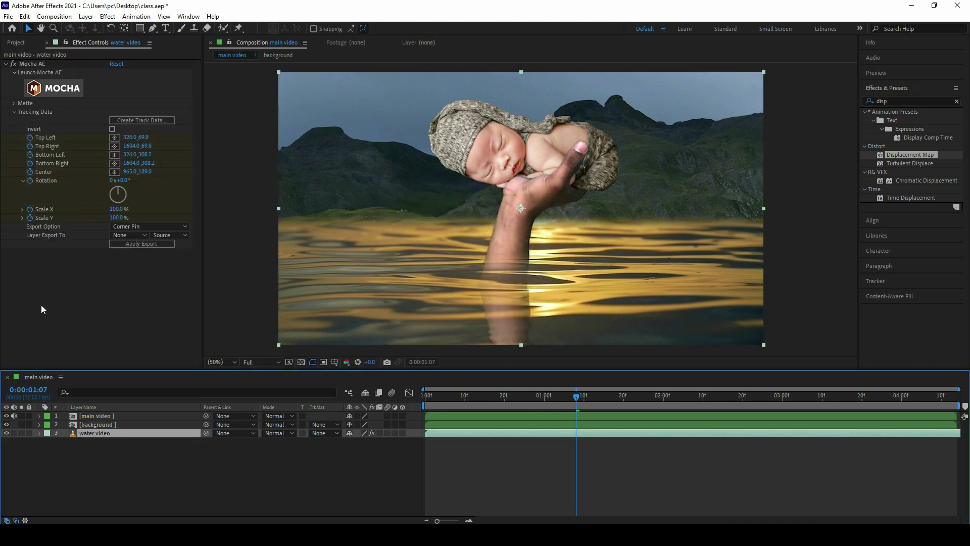
pyautogui.click(139, 121)
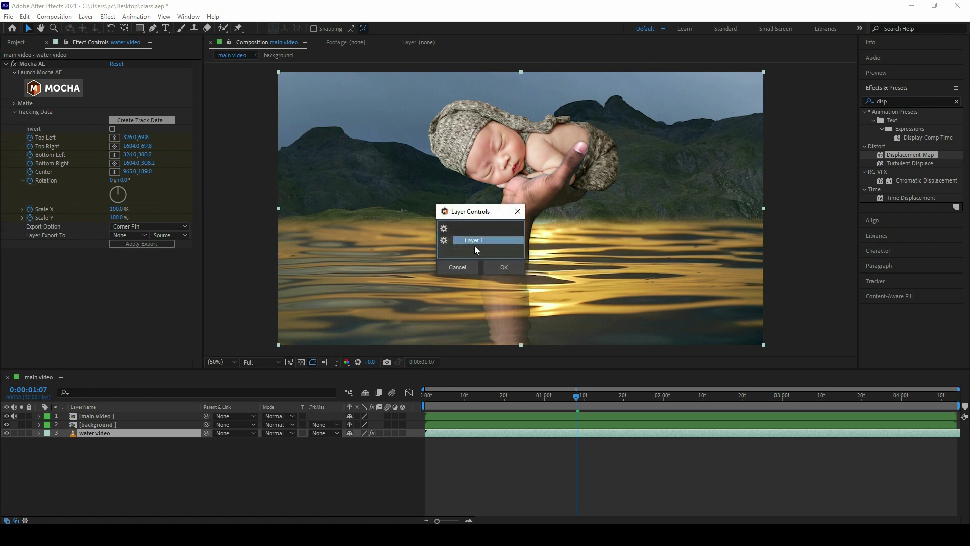
pyautogui.click(502, 267)
pyautogui.click(143, 226)
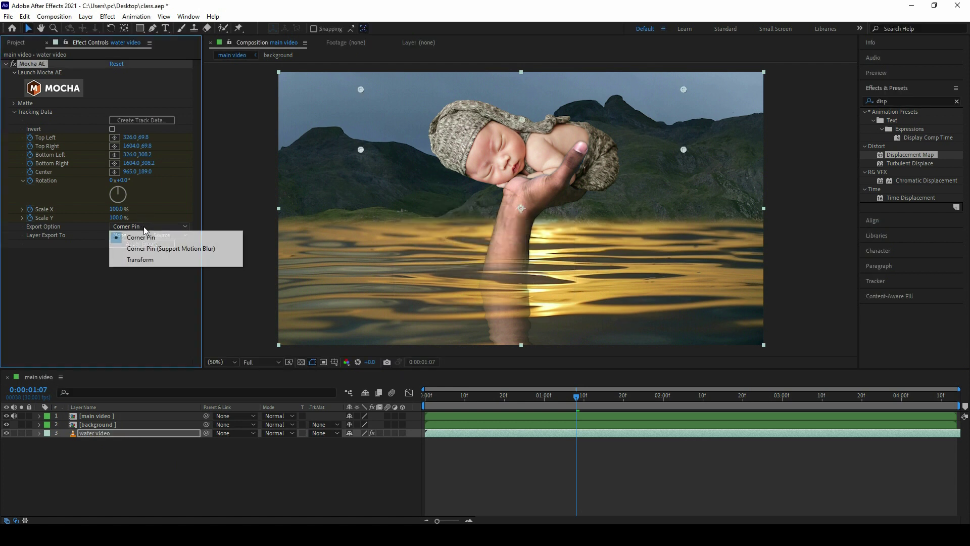
pyautogui.click(147, 258)
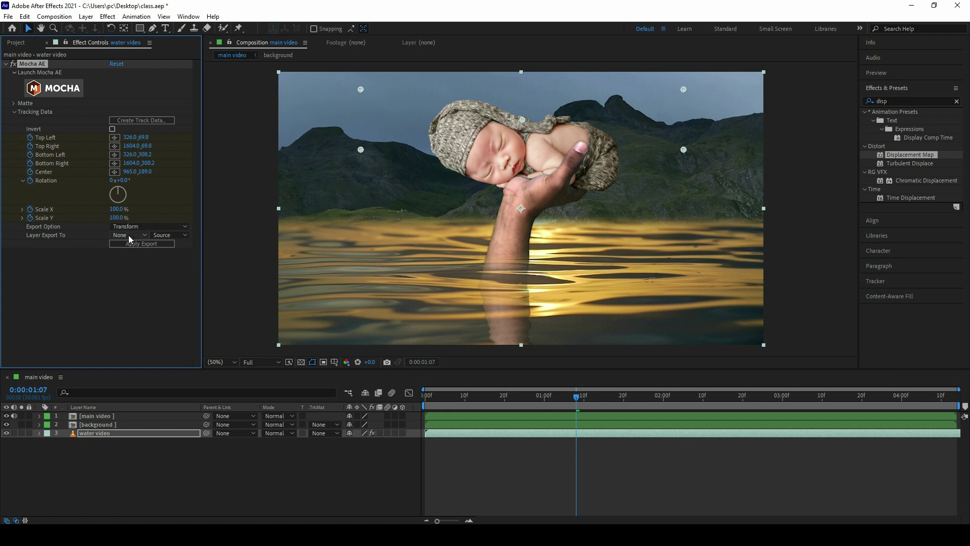
pyautogui.click(128, 234)
pyautogui.click(146, 272)
pyautogui.click(460, 402)
pyautogui.press('Home')
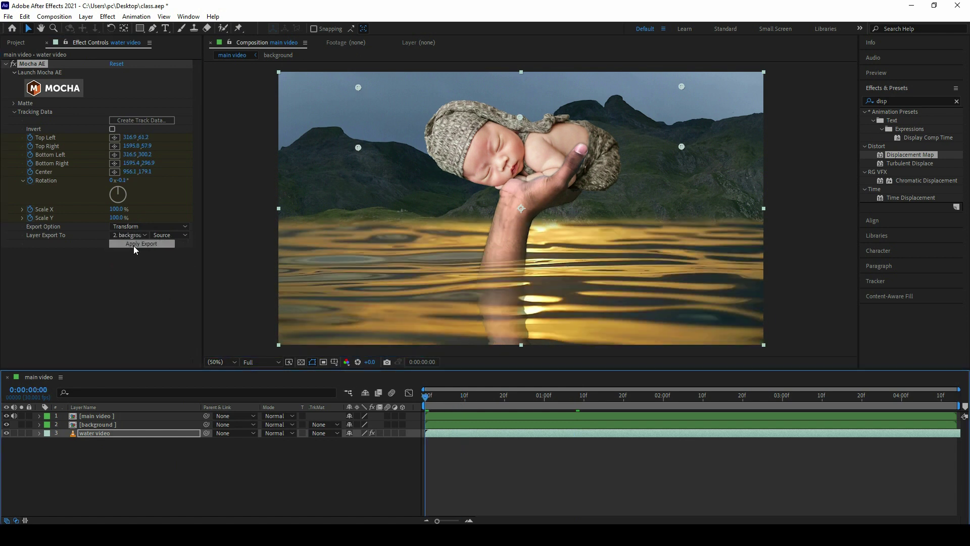
pyautogui.click(133, 245)
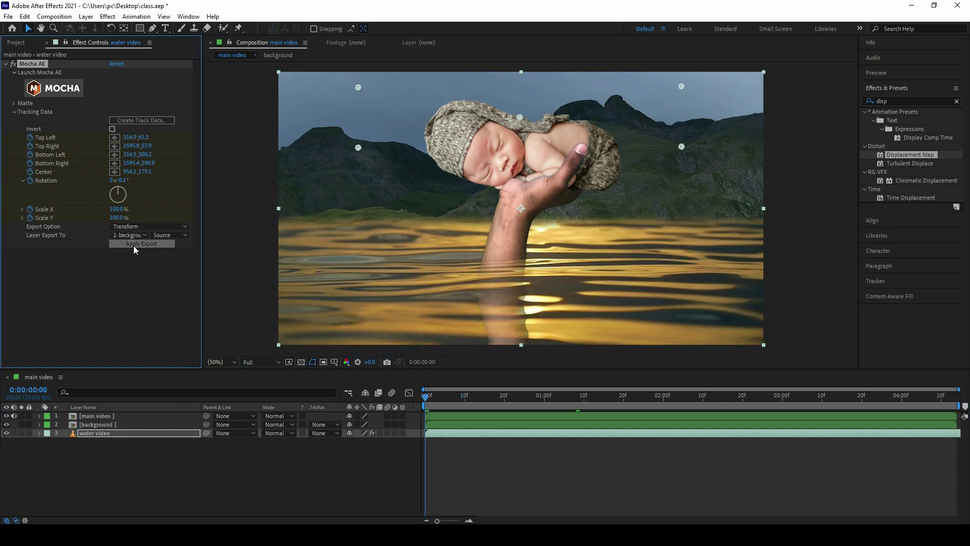
# Step: Reveal and select all of the background layer's tracked Position keyframes
pyautogui.press('z')
pyautogui.keyDown('alt'); pyautogui.click(580, 215); pyautogui.keyUp('alt')
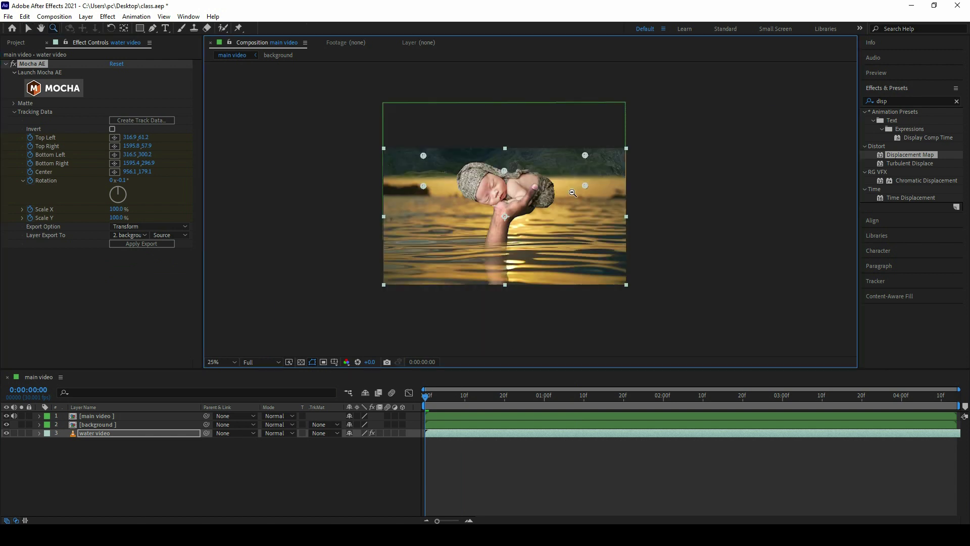
pyautogui.click(532, 170)
pyautogui.moveTo(549, 234); pyautogui.dragTo(553, 218)
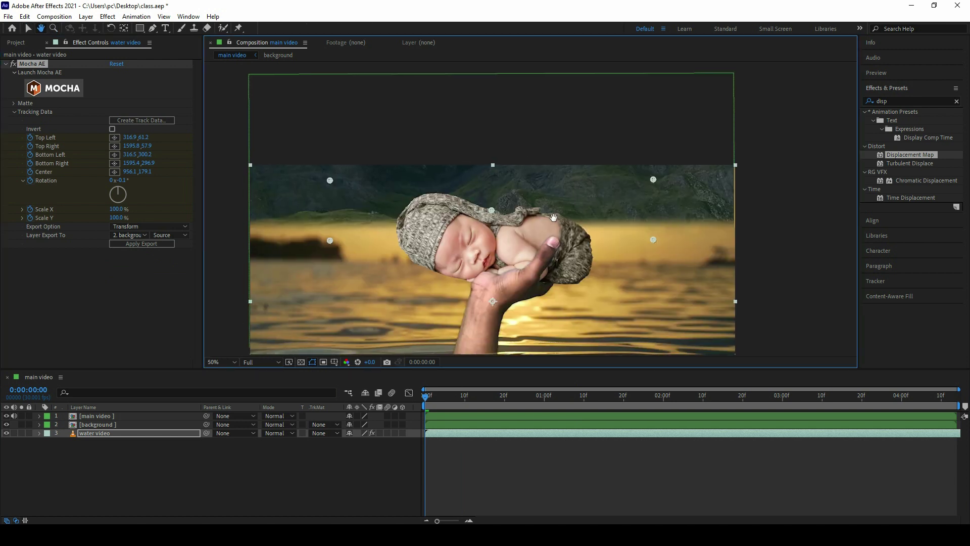
pyautogui.click(89, 424)
pyautogui.press('p')
pyautogui.click(91, 433)
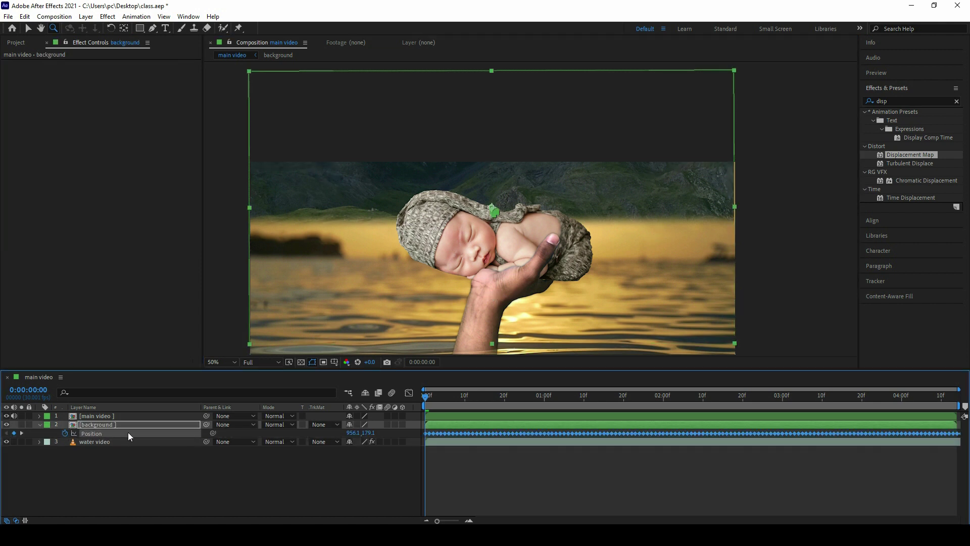
# Step: Lower the background across all keyframes to meet the water, and set a fixed 103% Scale
pyautogui.moveTo(368, 432)
pyautogui.mouseDown()
pyautogui.moveTo(368, 473)
pyautogui.moveTo(364, 434)
pyautogui.moveTo(383, 466)
pyautogui.mouseUp()
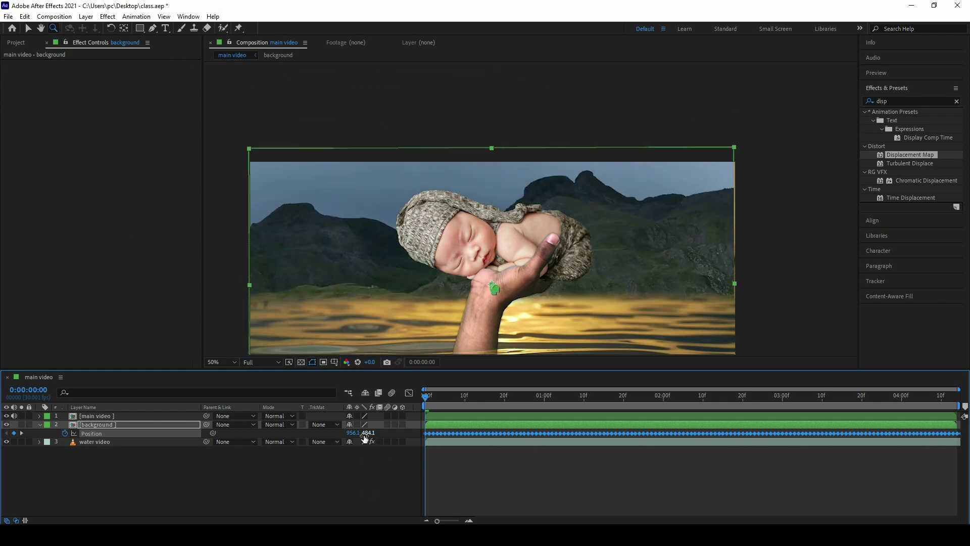
pyautogui.moveTo(373, 449); pyautogui.dragTo(316, 472)
pyautogui.press('s')
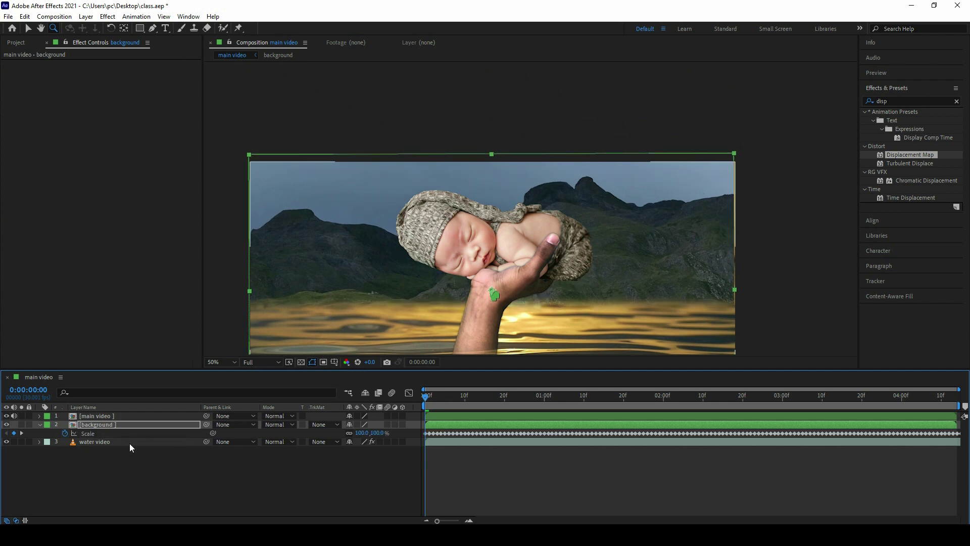
pyautogui.click(65, 433)
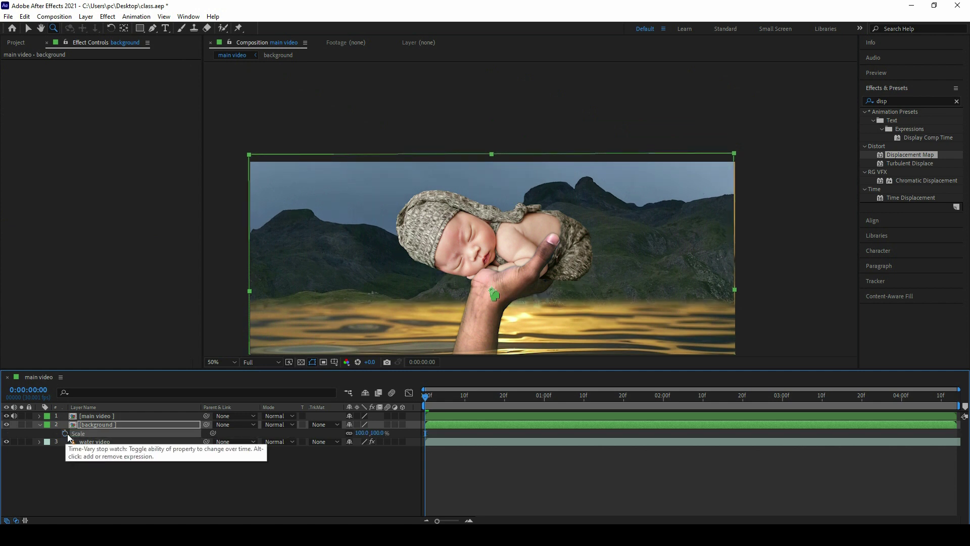
pyautogui.click(362, 433)
pyautogui.write('03')
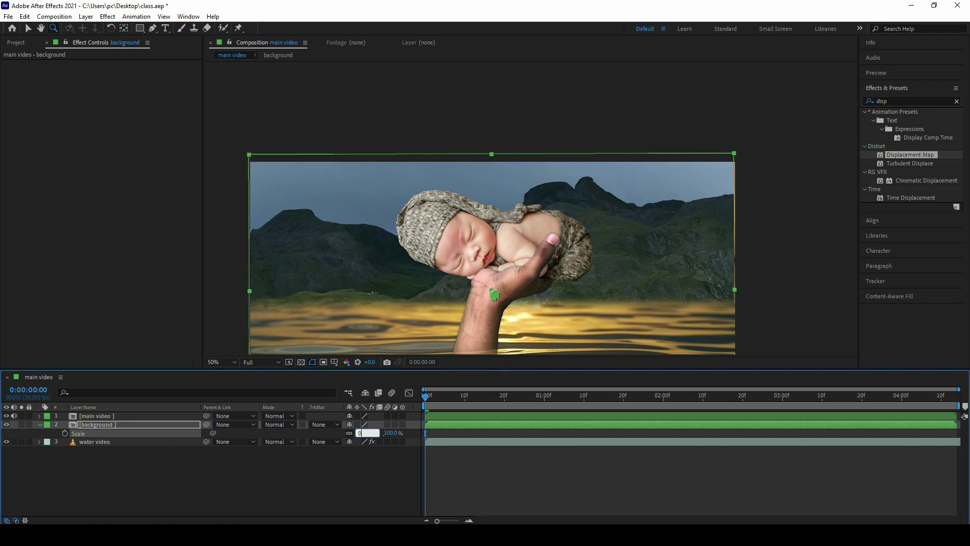
pyautogui.press('Return')
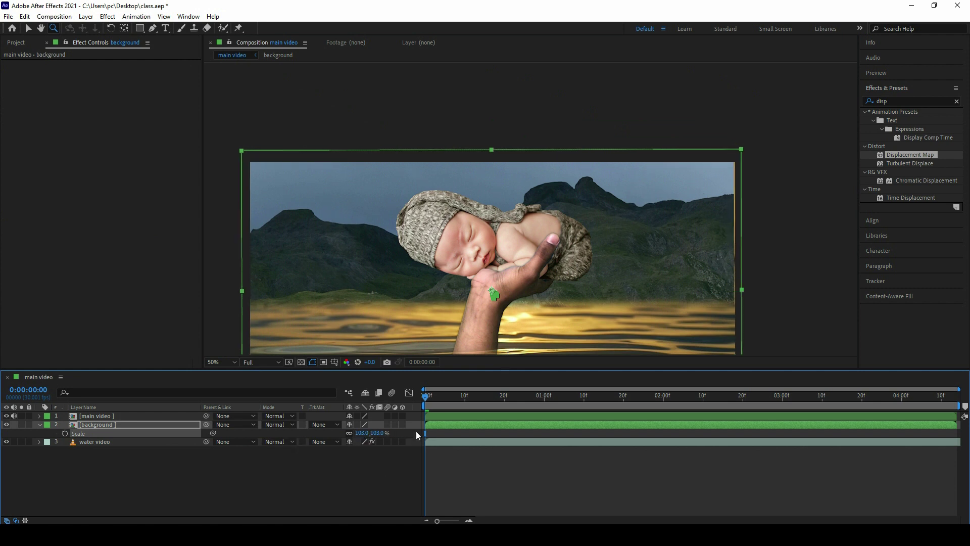
# Step: Play back the composition to check the background follows the water track
pyautogui.press('space')
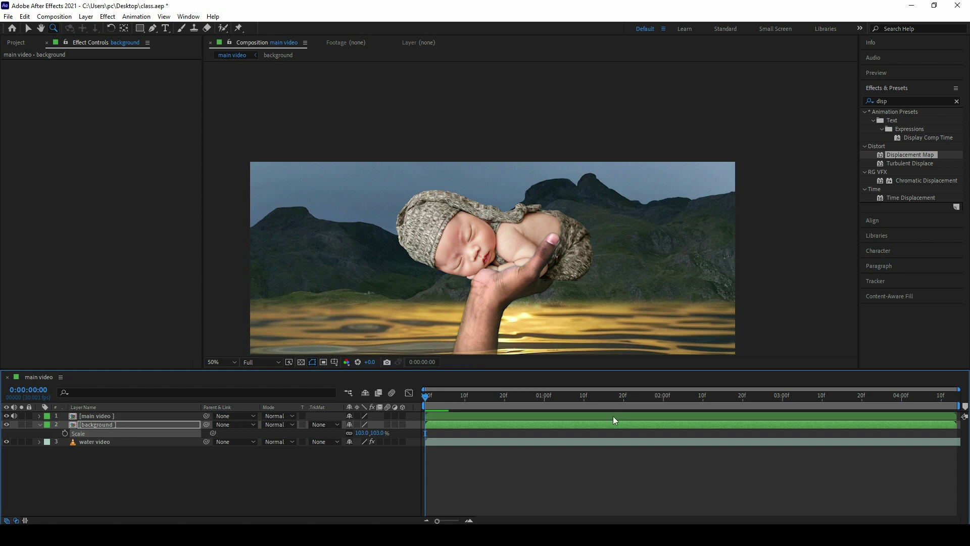
pyautogui.moveTo(522, 246); pyautogui.dragTo(533, 176)
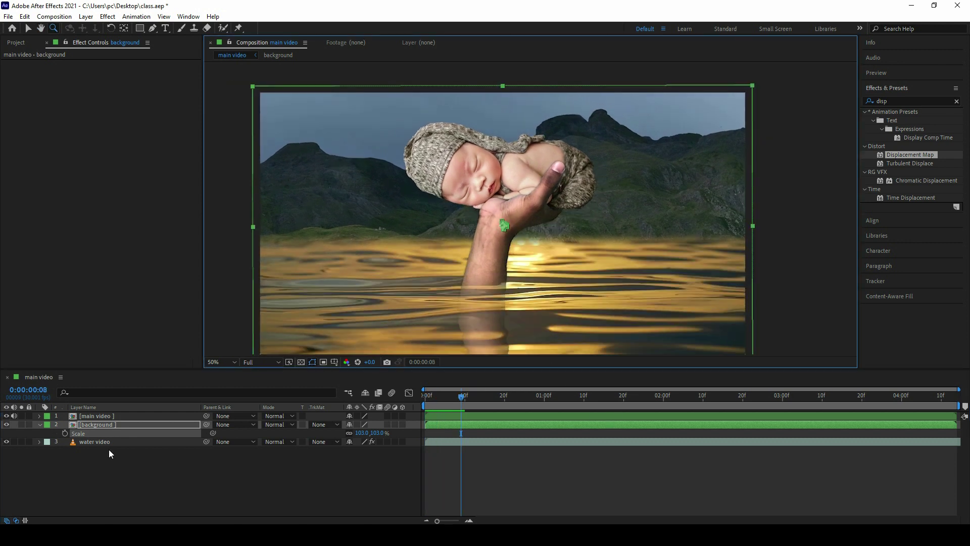
pyautogui.click(110, 443)
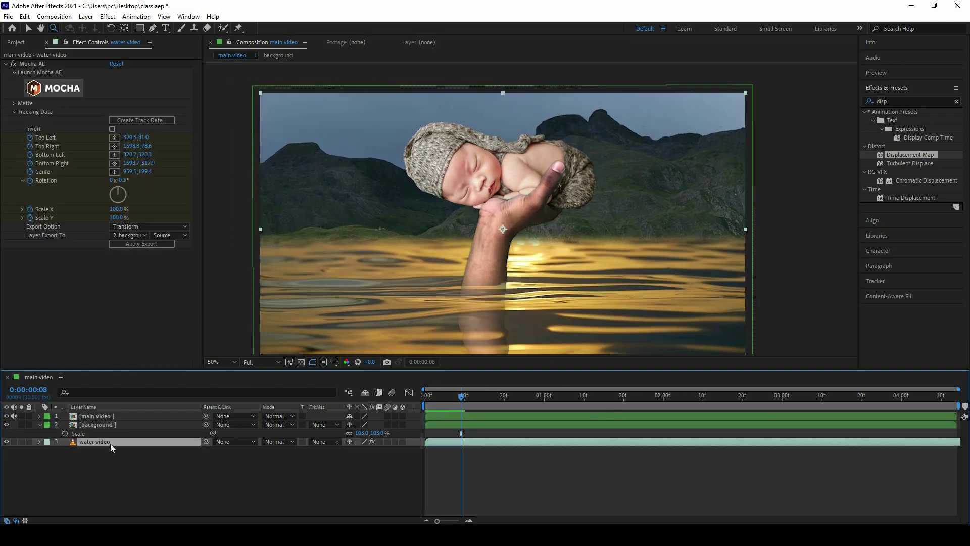
# Step: Apply Tint to the water video with white mapped to AE7B39, and paste it onto the background
pyautogui.click(890, 100)
pyautogui.write('tint')
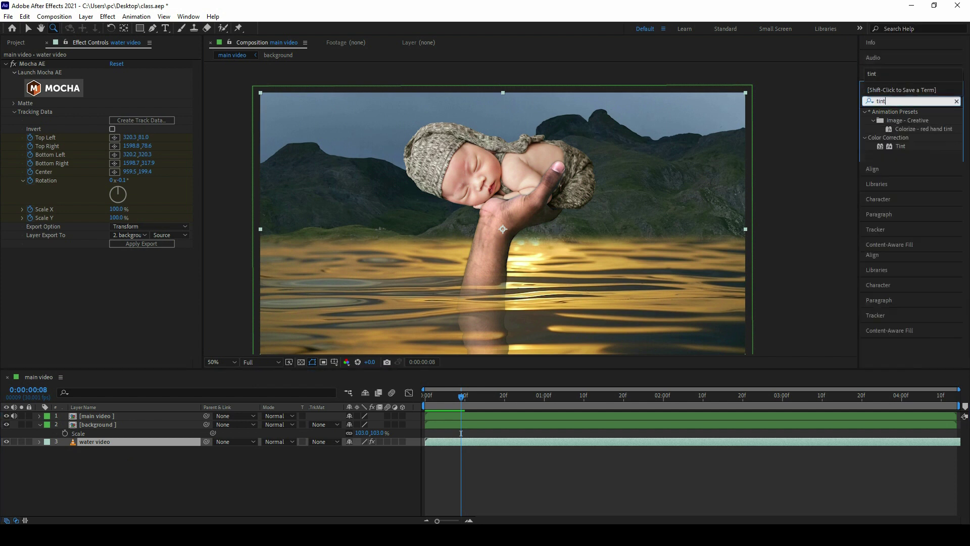
pyautogui.moveTo(901, 146); pyautogui.dragTo(116, 443)
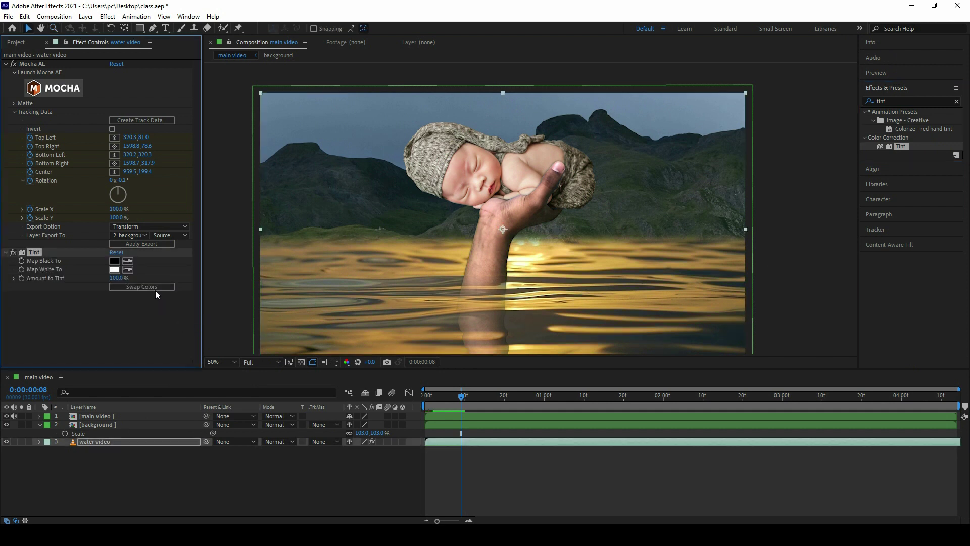
pyautogui.click(116, 273)
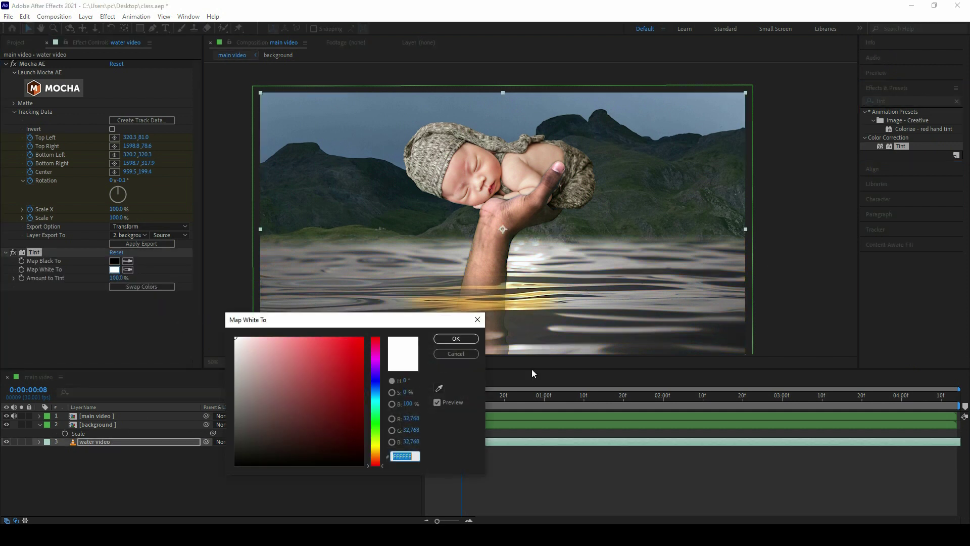
pyautogui.write('AE7B39')
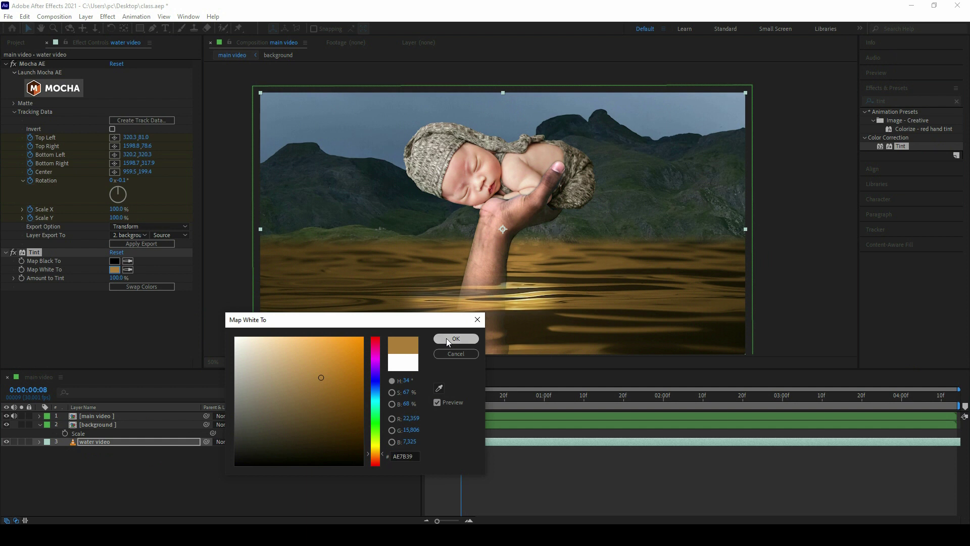
pyautogui.click(447, 338)
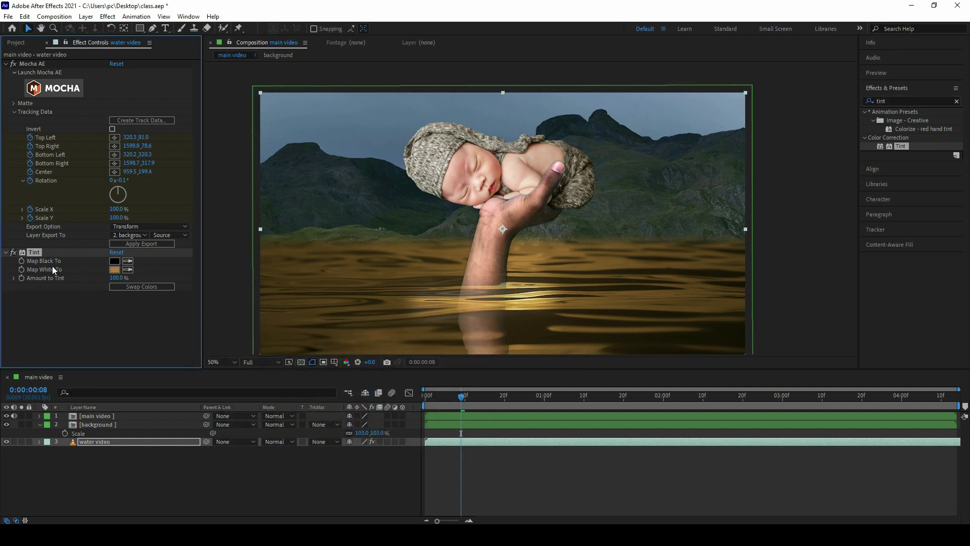
pyautogui.click(87, 424)
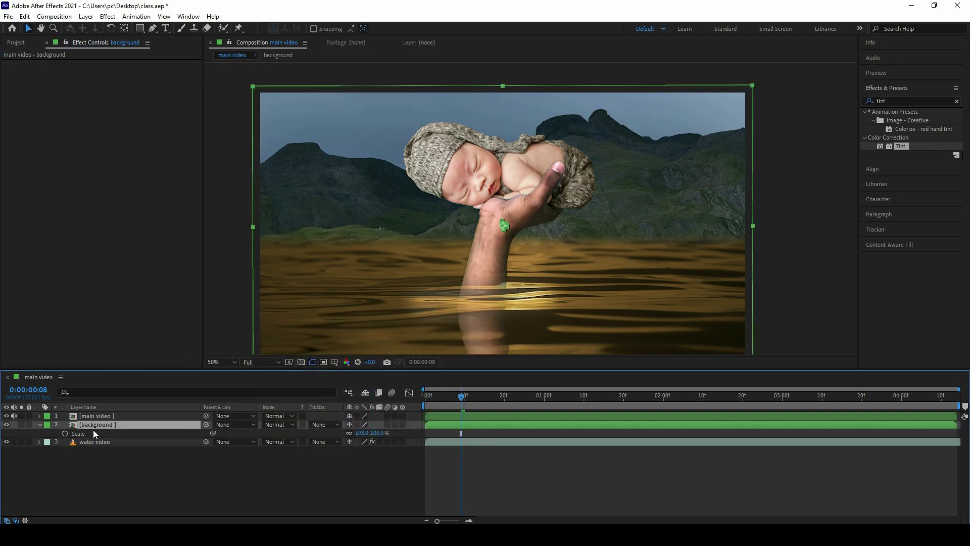
pyautogui.hotkey('ctrl', 'v')
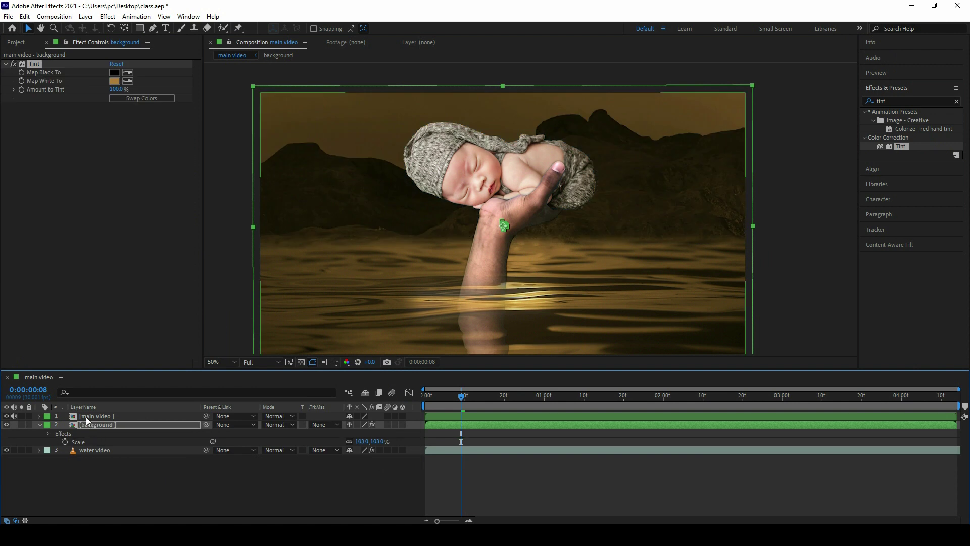
# Step: Paste the Tint onto the main video and set its Amount to Tint to 50%
pyautogui.click(89, 417)
pyautogui.hotkey('ctrl', 'v')
pyautogui.click(118, 89)
pyautogui.write('50')
pyautogui.press('Return')
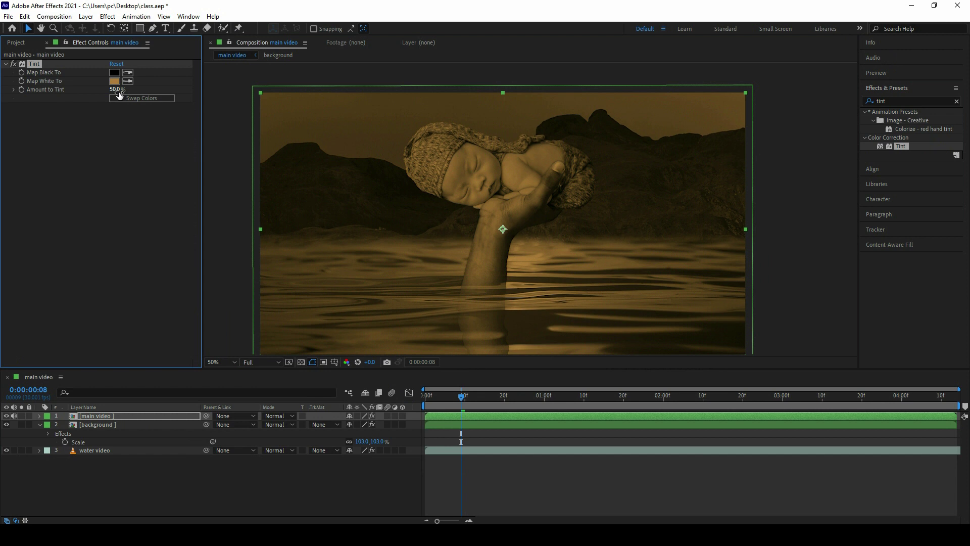
# Step: Set Amount to Tint to 50% on the background and water video layers
pyautogui.click(135, 424)
pyautogui.click(117, 90)
pyautogui.write('50')
pyautogui.press('Return')
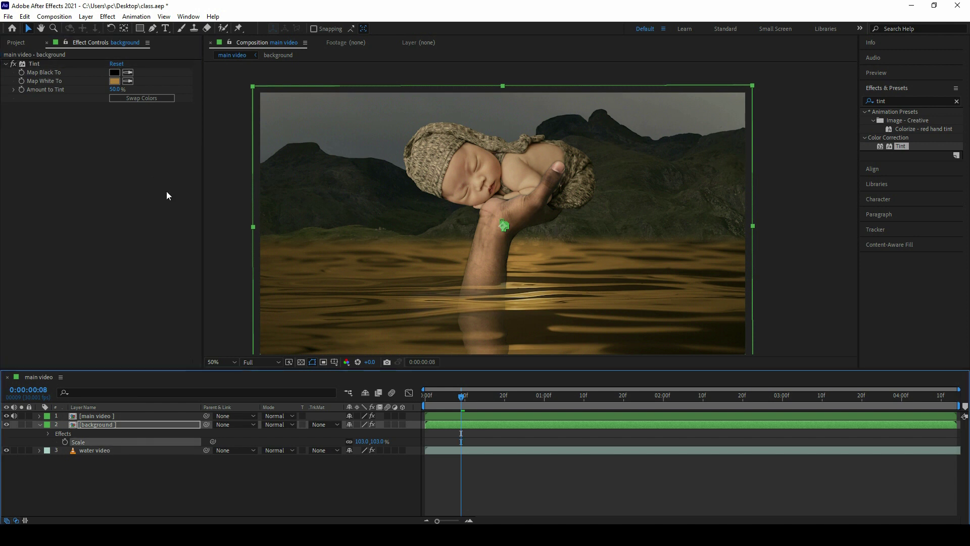
pyautogui.click(92, 450)
pyautogui.click(117, 278)
pyautogui.write('50')
pyautogui.press('Return')
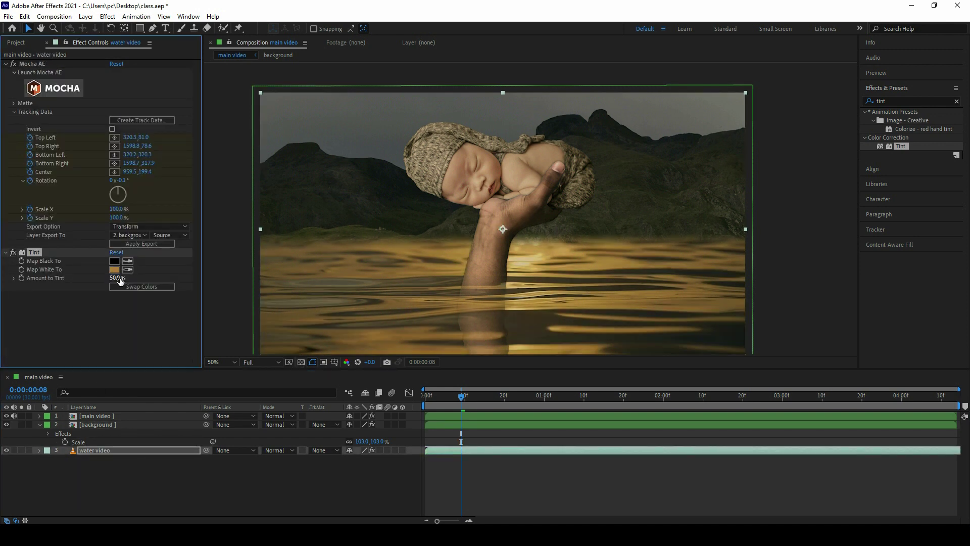
pyautogui.click(21, 43)
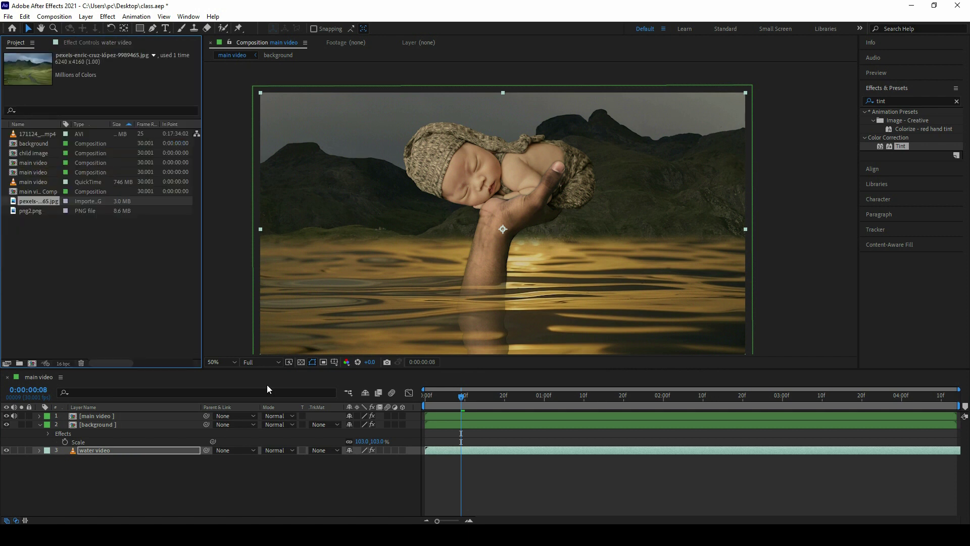
pyautogui.click(39, 425)
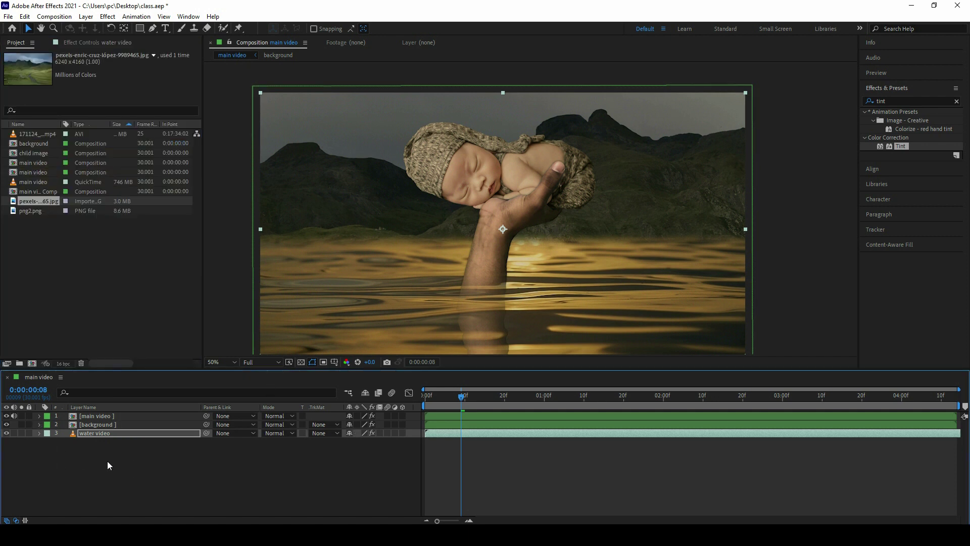
# Step: Add a new adjustment layer and move it to the top of the layer stack
pyautogui.rightClick(107, 461)
pyautogui.moveTo(146, 351)
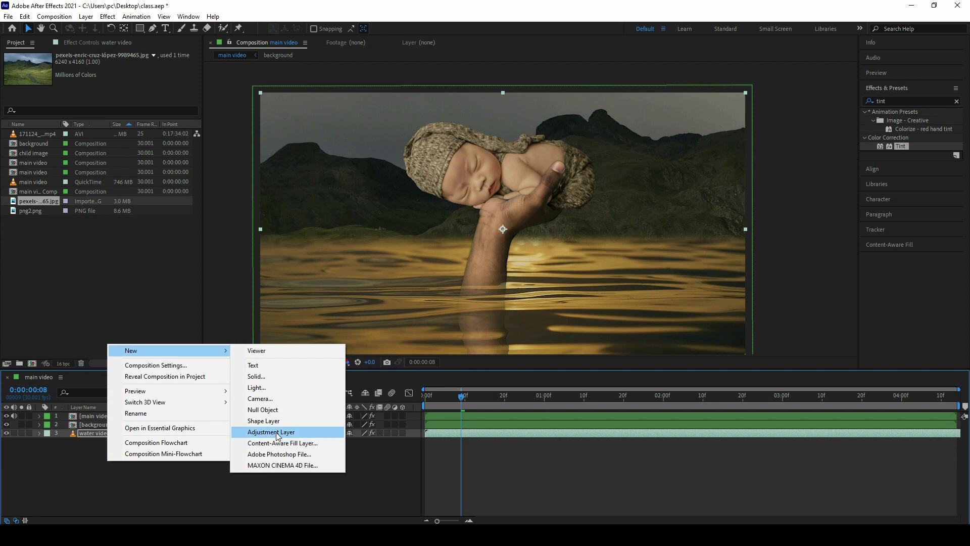
pyautogui.click(277, 432)
pyautogui.moveTo(123, 428); pyautogui.dragTo(108, 414)
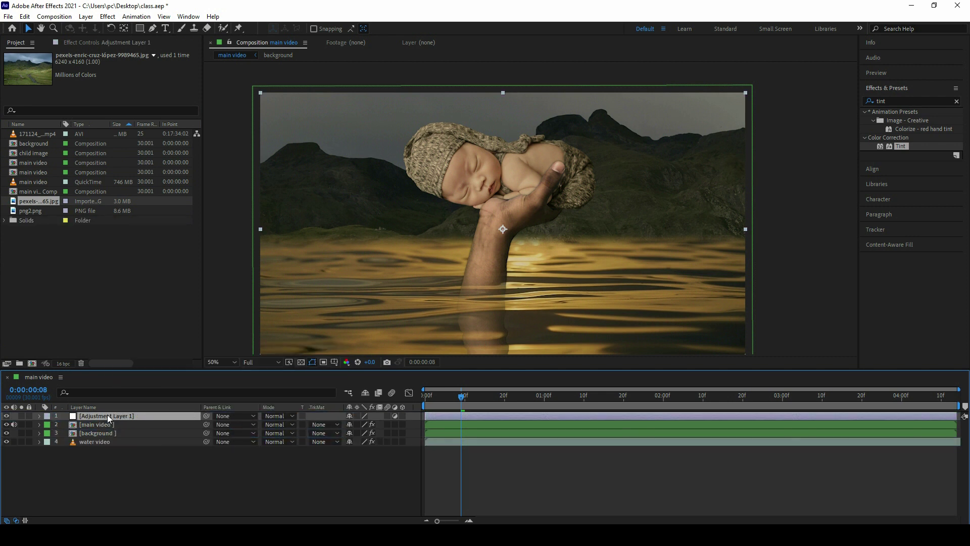
# Step: Apply Glow to the adjustment layer with Glow Threshold 83.5% and Glow Radius 56
pyautogui.click(897, 101)
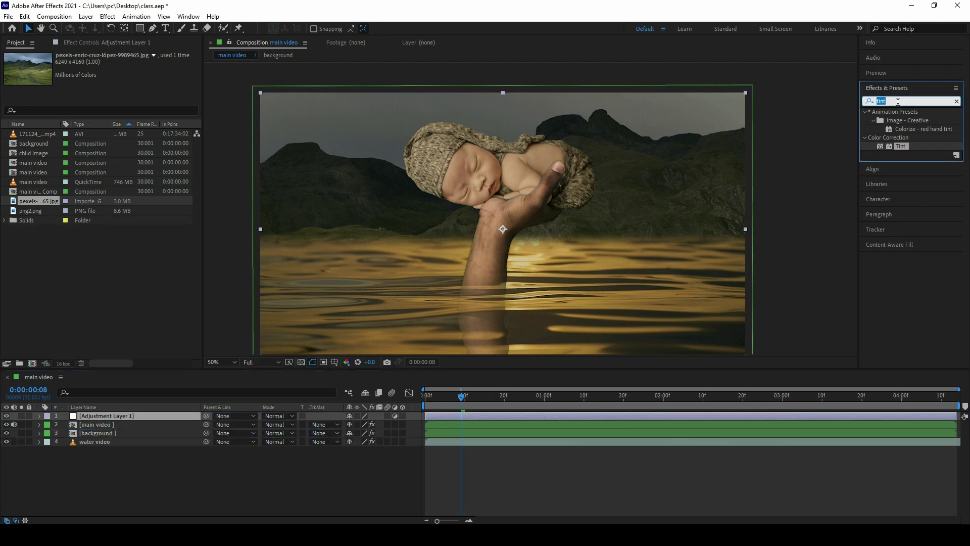
pyautogui.write('glow')
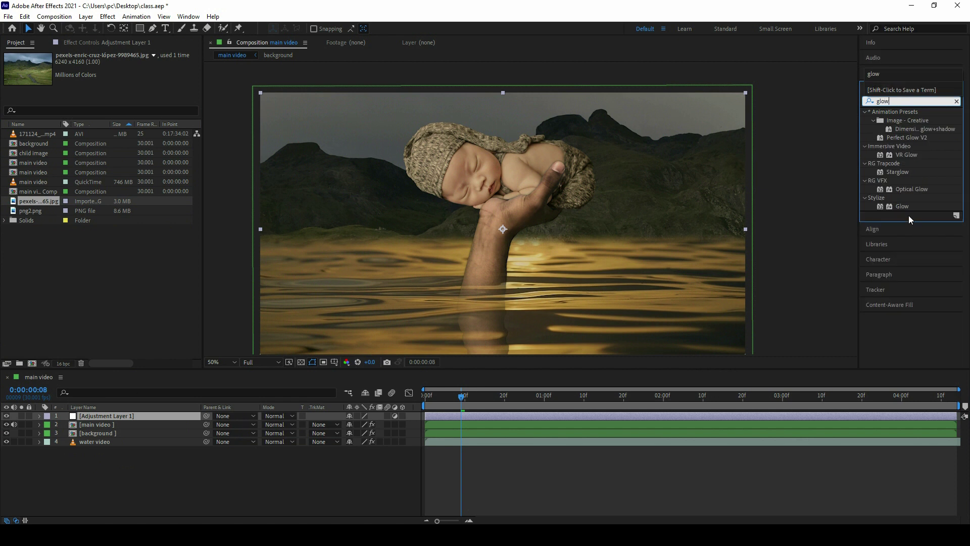
pyautogui.moveTo(902, 207); pyautogui.dragTo(99, 415)
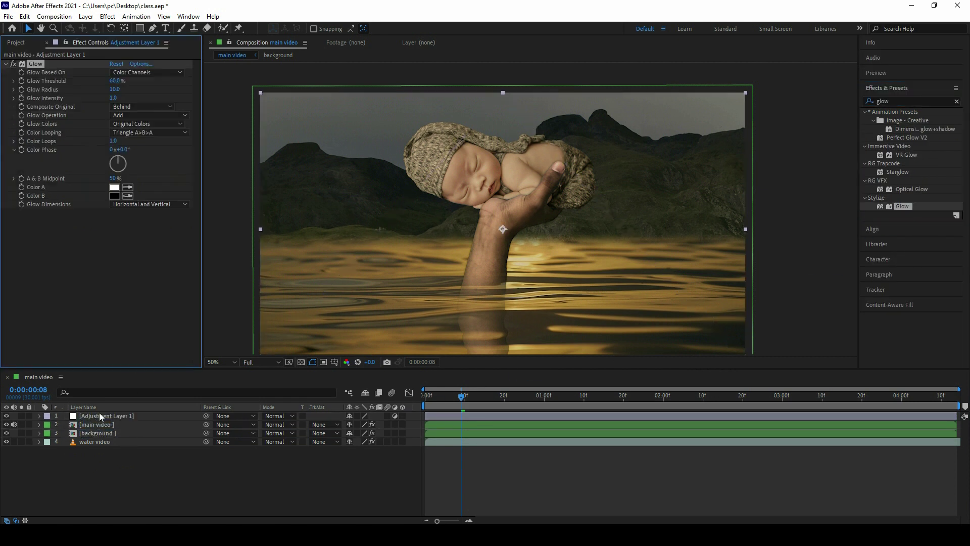
pyautogui.moveTo(119, 81); pyautogui.dragTo(132, 81)
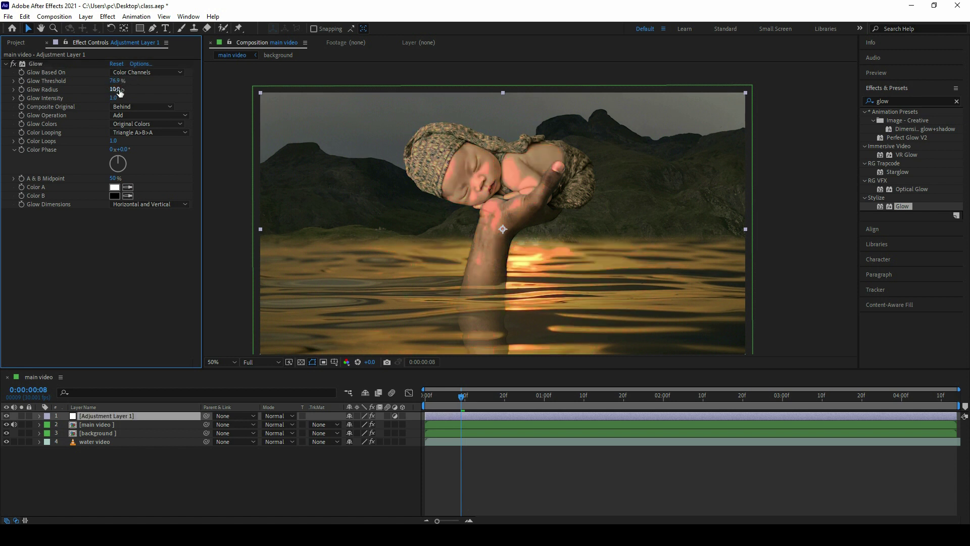
pyautogui.moveTo(117, 90); pyautogui.dragTo(128, 89)
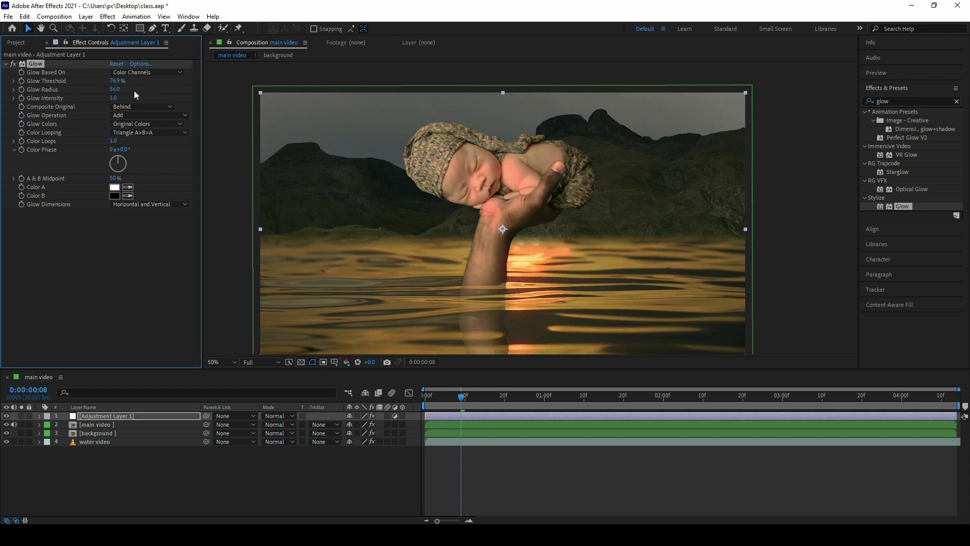
pyautogui.click(956, 101)
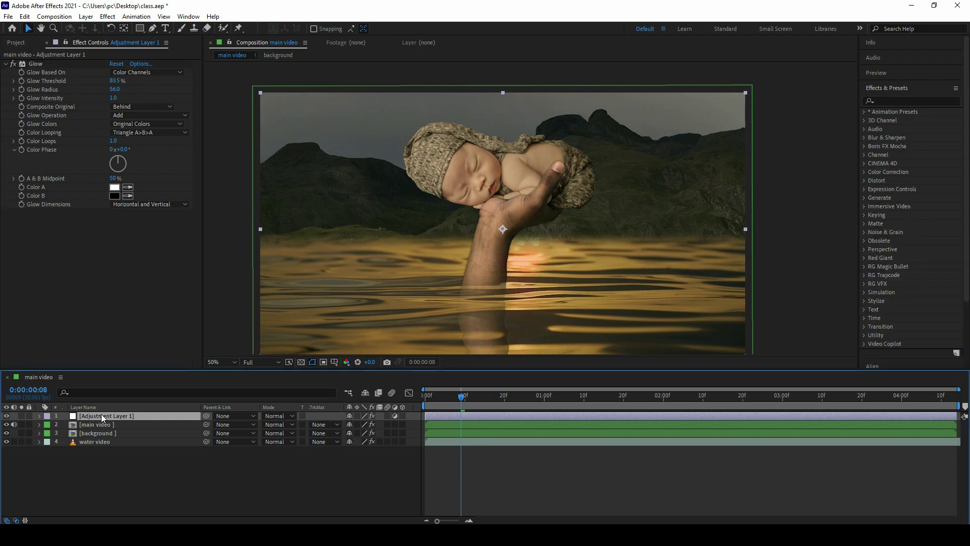
# Step: Apply Camera Lens Blur to the water video at Blur Radius 10
pyautogui.click(893, 101)
pyautogui.write('camera')
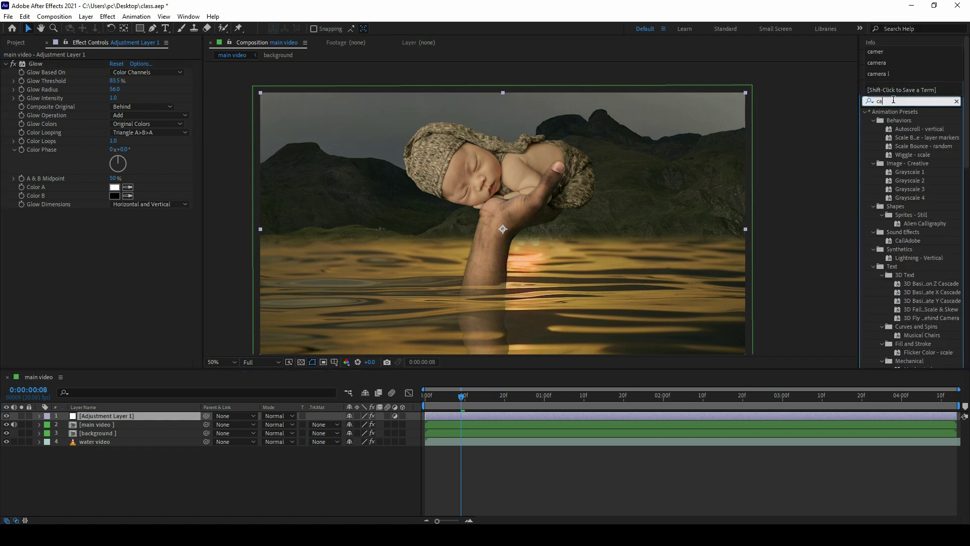
pyautogui.moveTo(909, 154)
pyautogui.mouseDown()
pyautogui.moveTo(95, 449)
pyautogui.moveTo(96, 441)
pyautogui.mouseUp()
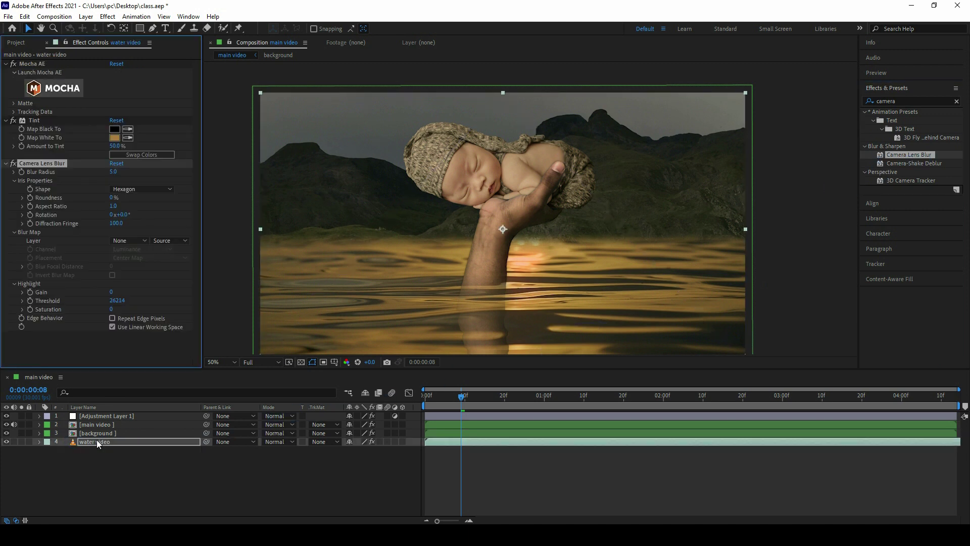
pyautogui.click(114, 172)
pyautogui.write('10')
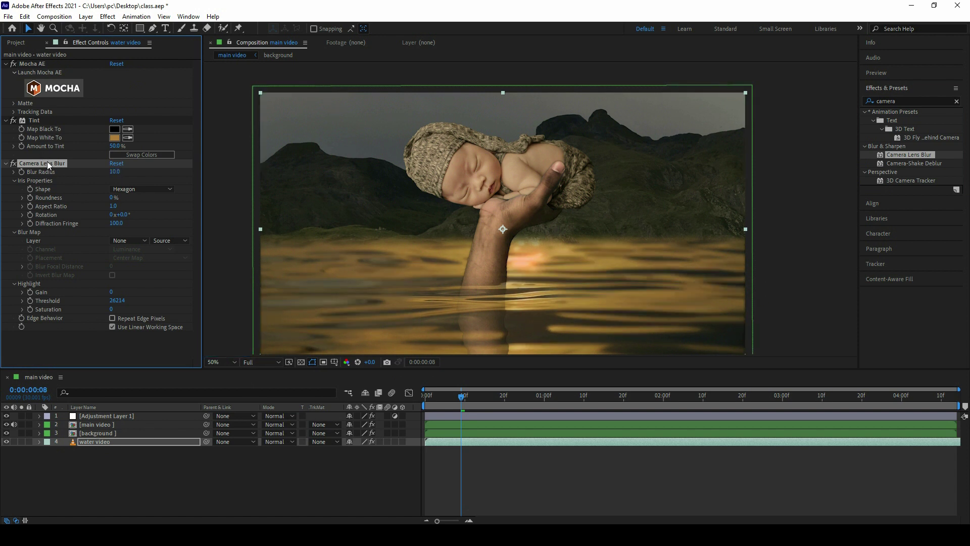
# Step: Add Camera Lens Blur to the background layer with Blur Radius 15
pyautogui.click(100, 433)
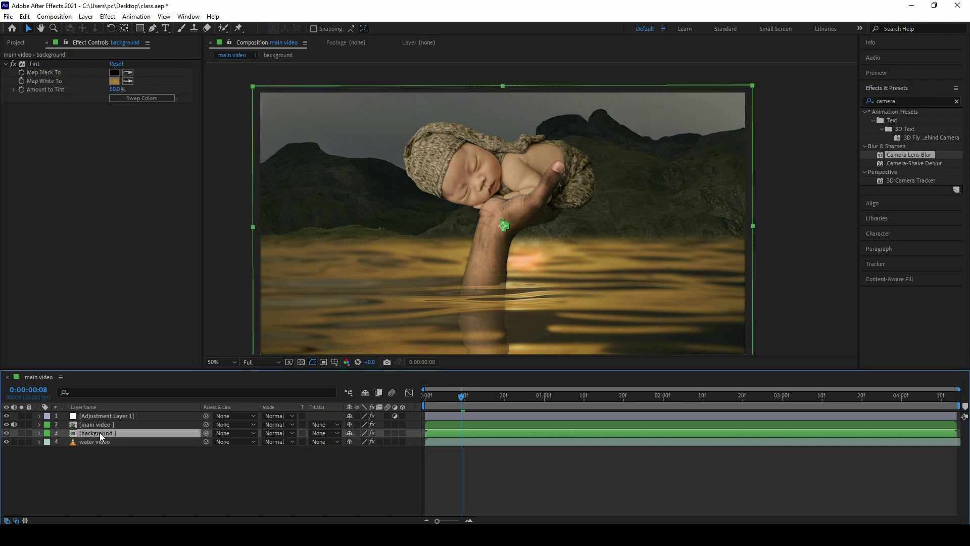
pyautogui.moveTo(99, 433); pyautogui.dragTo(99, 435)
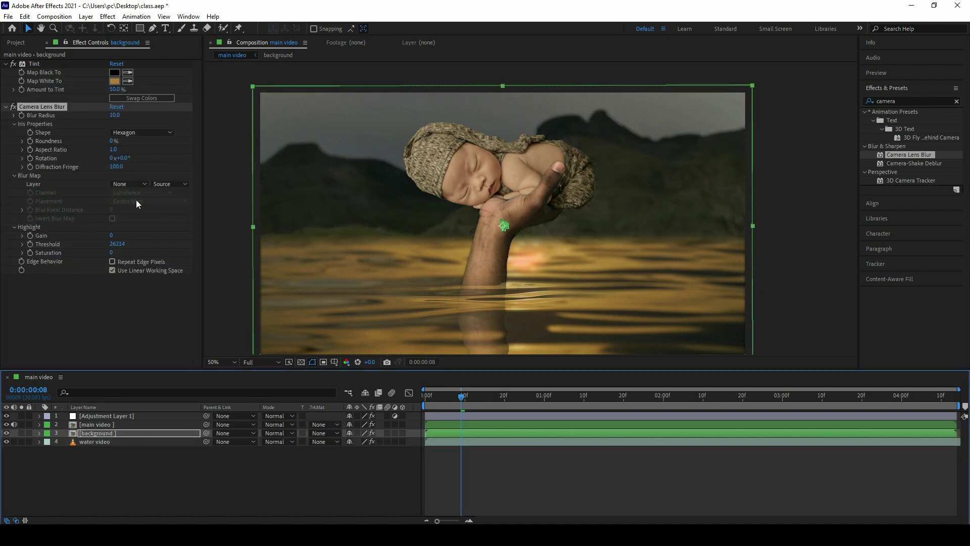
pyautogui.click(115, 115)
pyautogui.write('5')
pyautogui.press('Return')
pyautogui.click(107, 416)
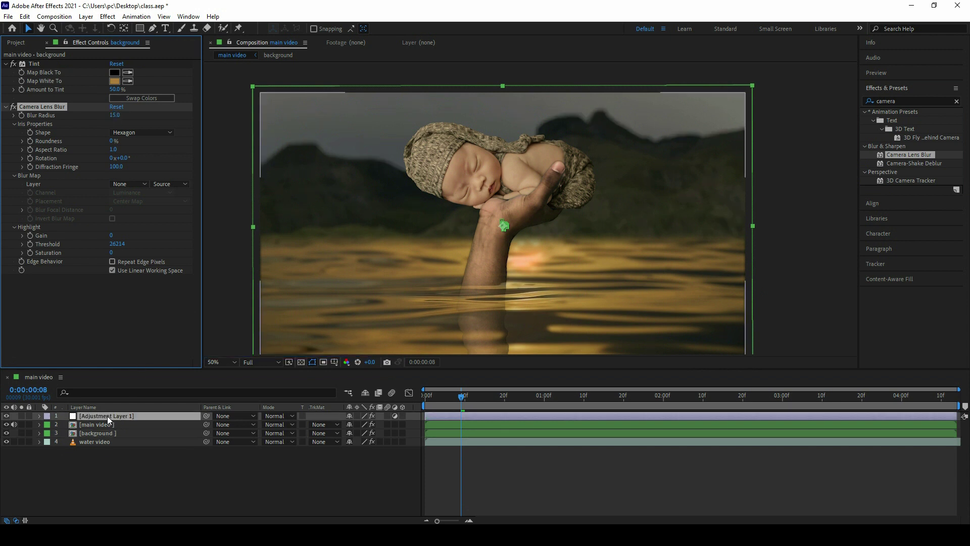
# Step: Change the Glow Radius to 242 and add Lumetri Color to the adjustment layer
pyautogui.click(14, 66)
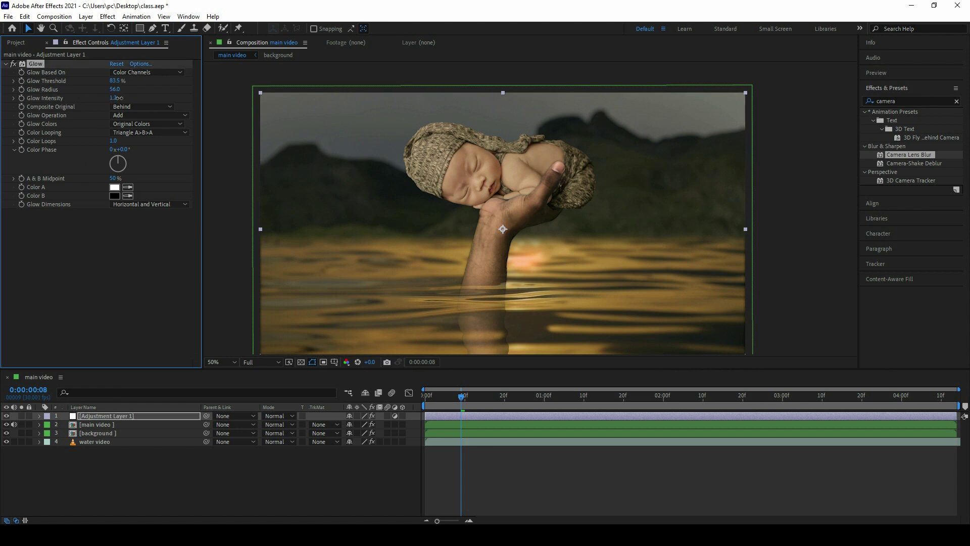
pyautogui.moveTo(115, 94)
pyautogui.mouseDown()
pyautogui.moveTo(104, 98)
pyautogui.moveTo(147, 90)
pyautogui.mouseUp()
pyautogui.click(907, 101)
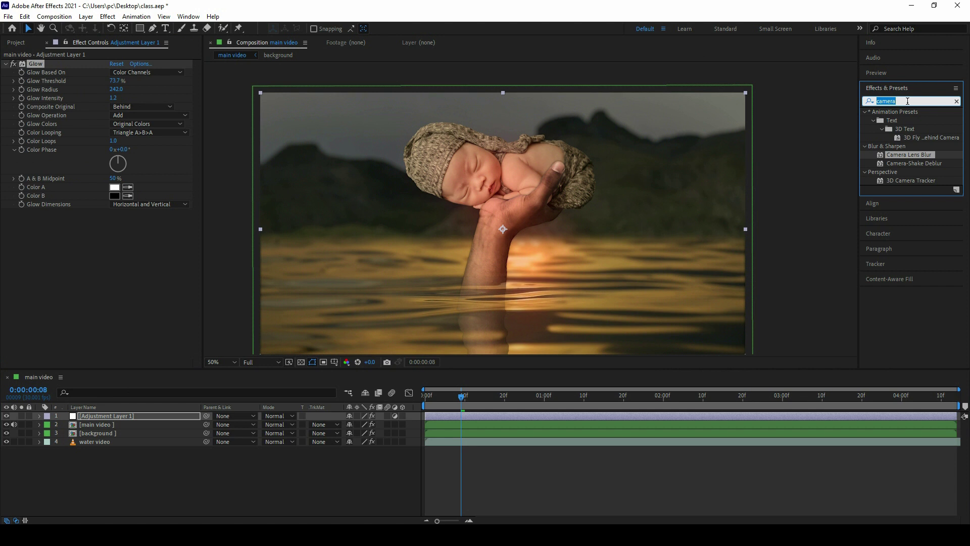
pyautogui.write('lume')
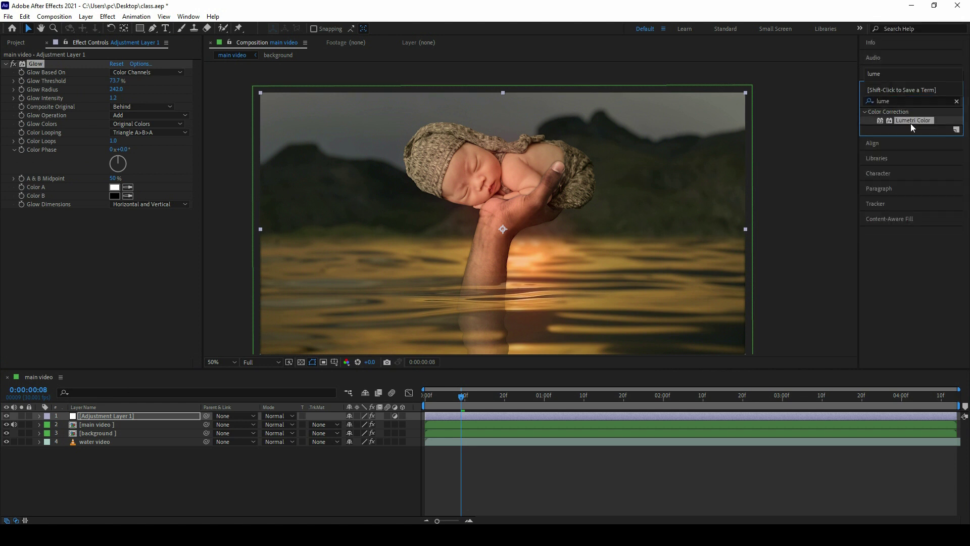
pyautogui.moveTo(909, 120); pyautogui.dragTo(156, 225)
# Step: Choose the SL IRON HDR creative look in Lumetri Color
pyautogui.click(15, 230)
pyautogui.scroll(-1, 165, 254)
pyautogui.click(153, 231)
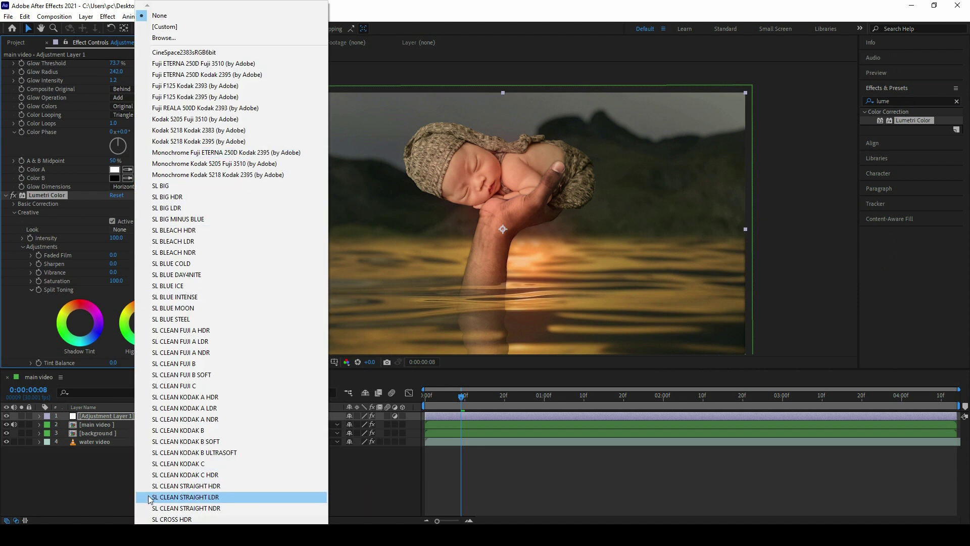
pyautogui.moveTo(231, 523)
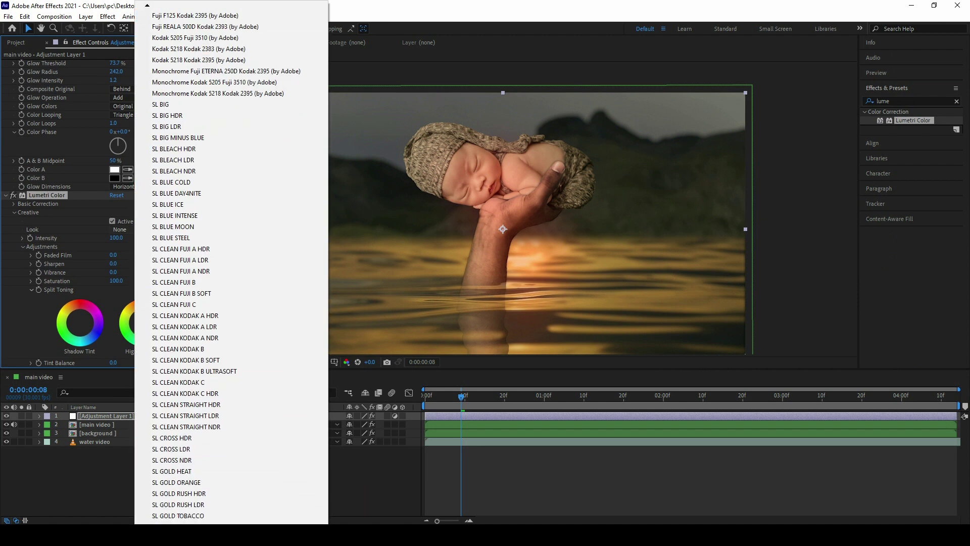
pyautogui.click(186, 382)
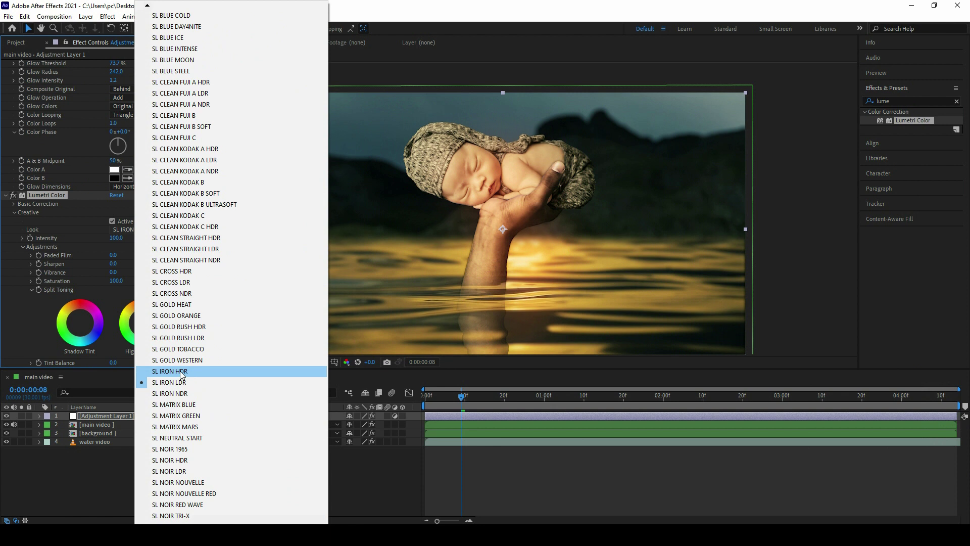
pyautogui.click(180, 371)
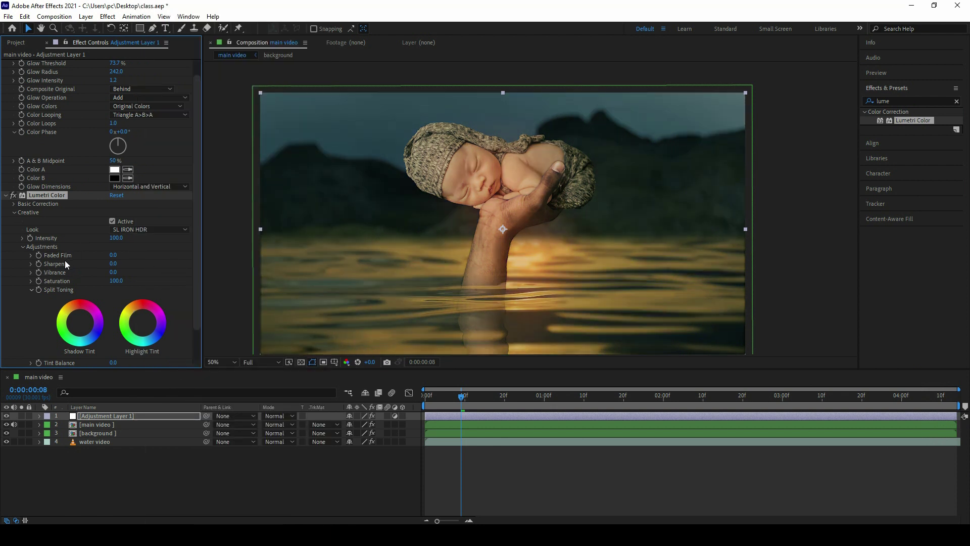
# Step: Set the look Intensity to 80 and Vibrance to -30
pyautogui.click(117, 238)
pyautogui.write('80')
pyautogui.press('Return')
pyautogui.click(114, 273)
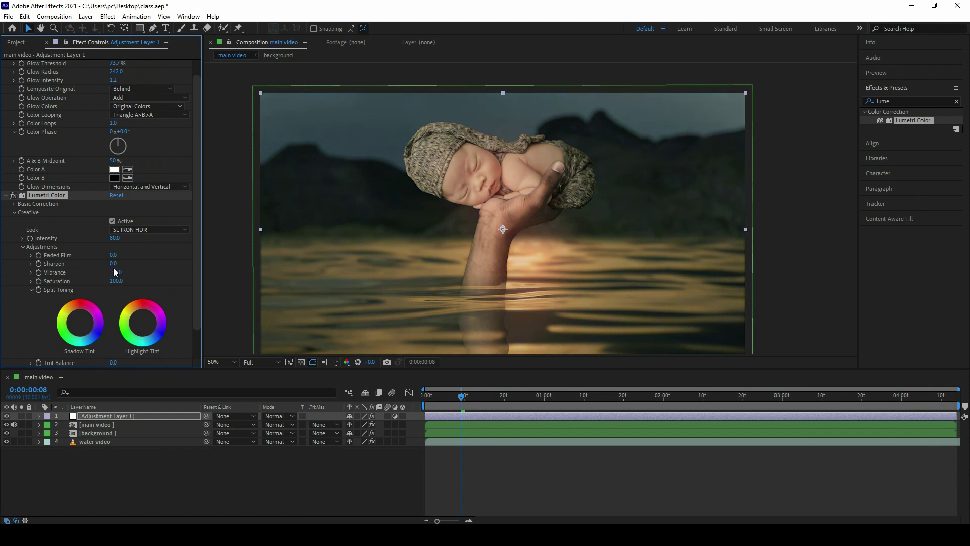
pyautogui.moveTo(454, 252); pyautogui.dragTo(482, 232)
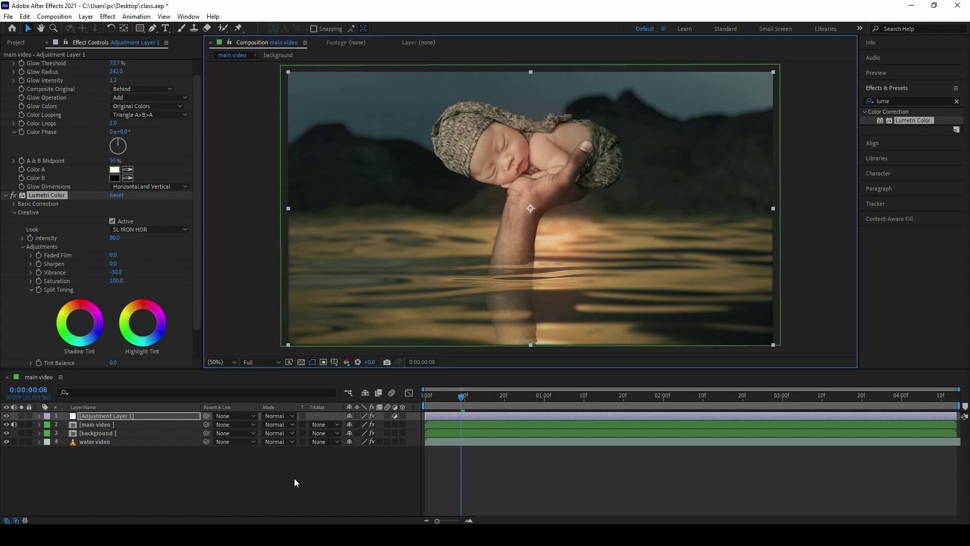
# Step: Create a black 1920×1080 solid named 'optical flare' at the top of the stack
pyautogui.rightClick(275, 472)
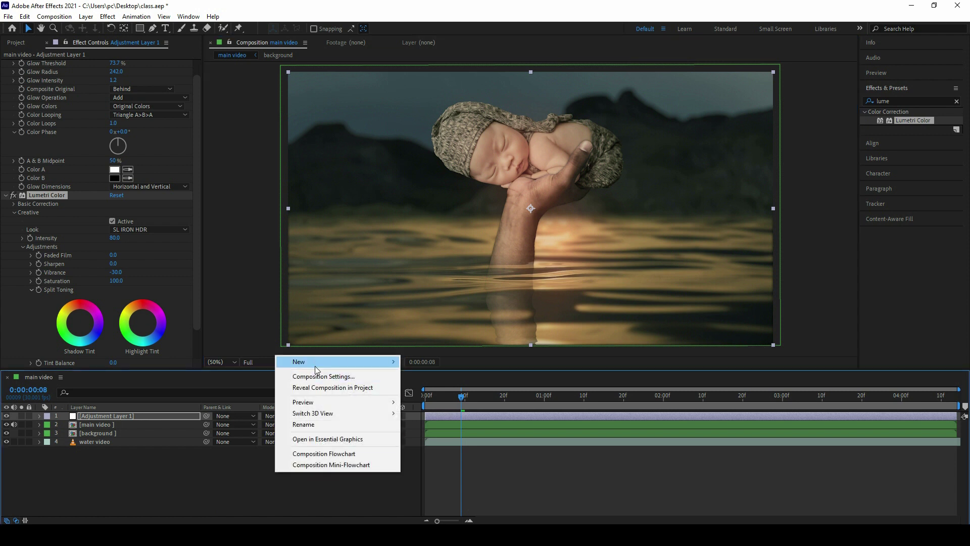
pyautogui.moveTo(308, 361)
pyautogui.click(422, 392)
pyautogui.write('optical flare')
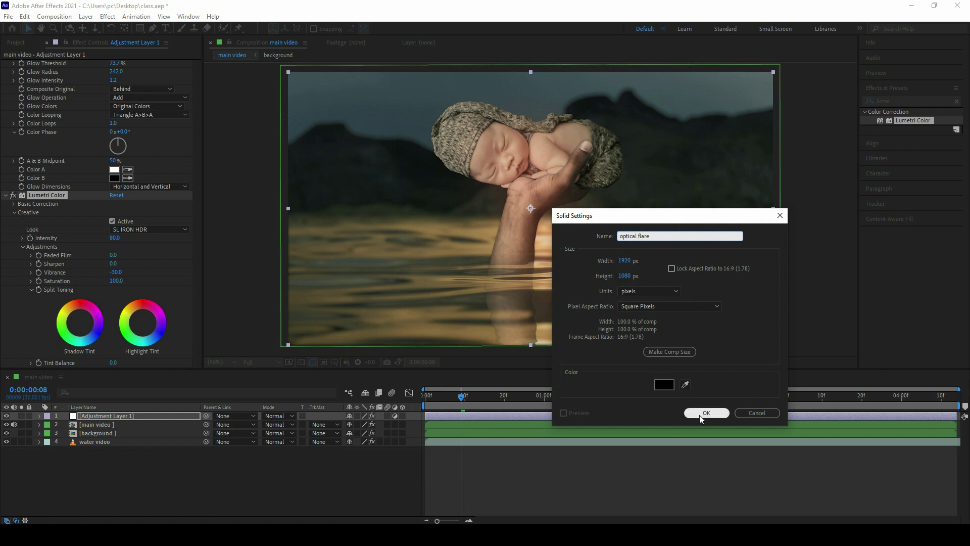
pyautogui.click(701, 416)
# Step: Apply Video Copilot's Optical Flares effect to the optical flare solid
pyautogui.click(108, 17)
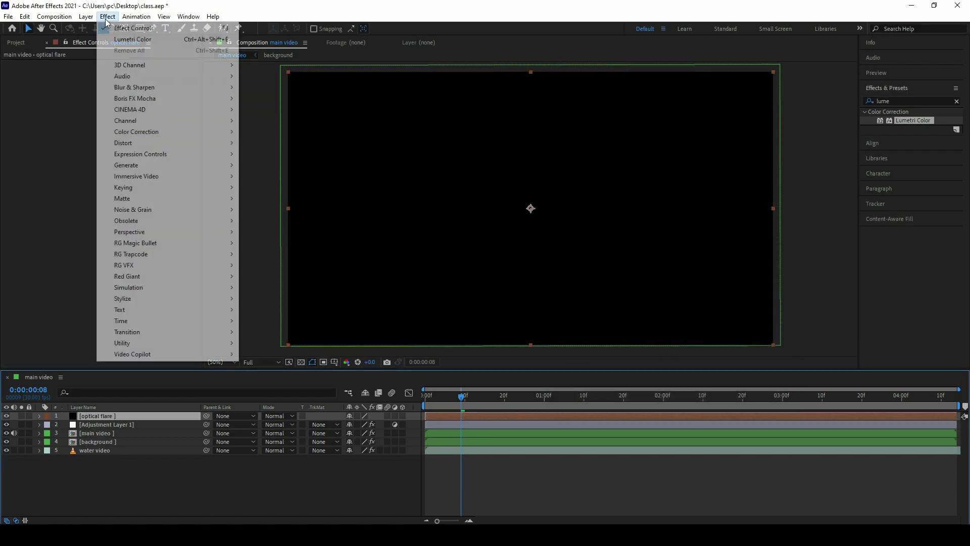
pyautogui.moveTo(142, 359)
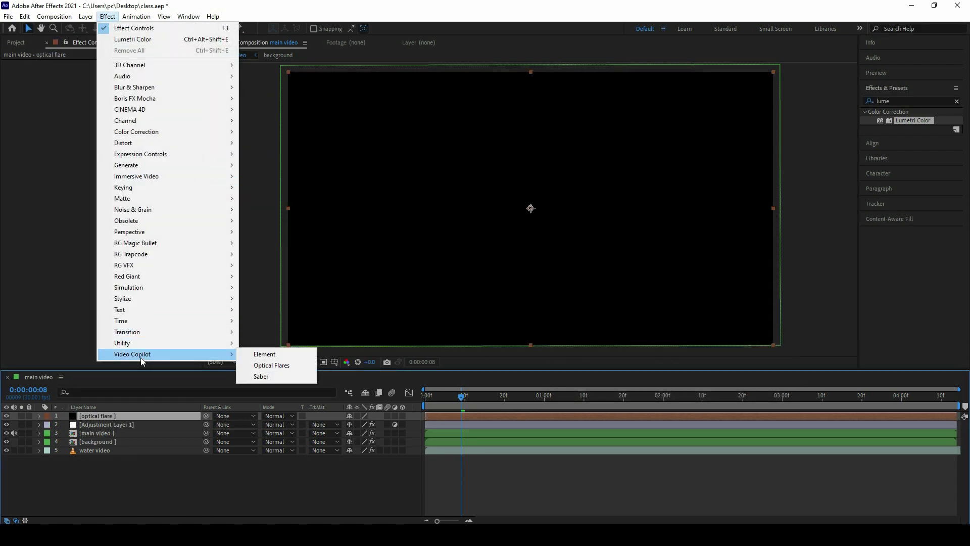
pyautogui.click(269, 365)
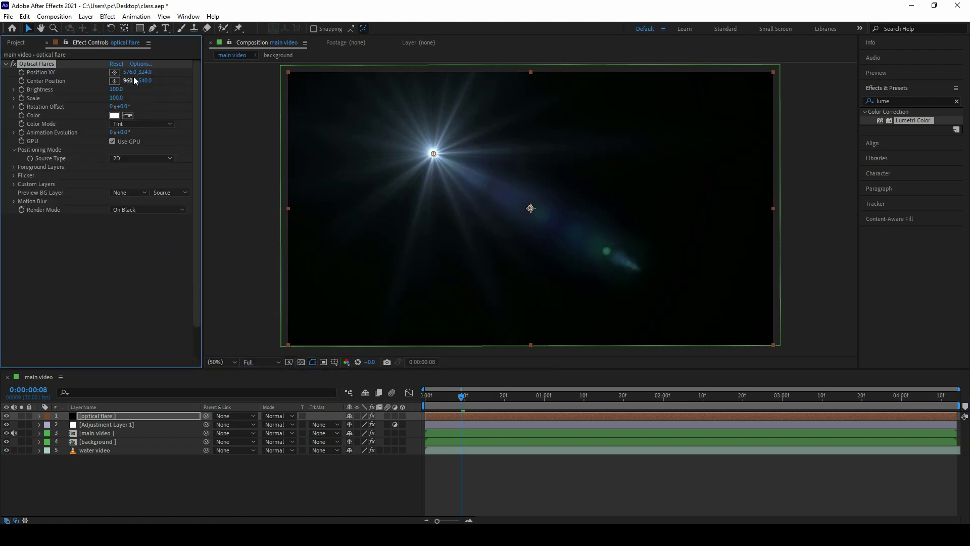
# Step: Remove the existing Glow and other elements from the default Optical Flares flare
pyautogui.click(136, 63)
pyautogui.click(466, 368)
pyautogui.click(465, 368)
pyautogui.click(465, 368)
pyautogui.click(465, 368)
pyautogui.click(465, 368)
pyautogui.click(465, 368)
pyautogui.click(465, 369)
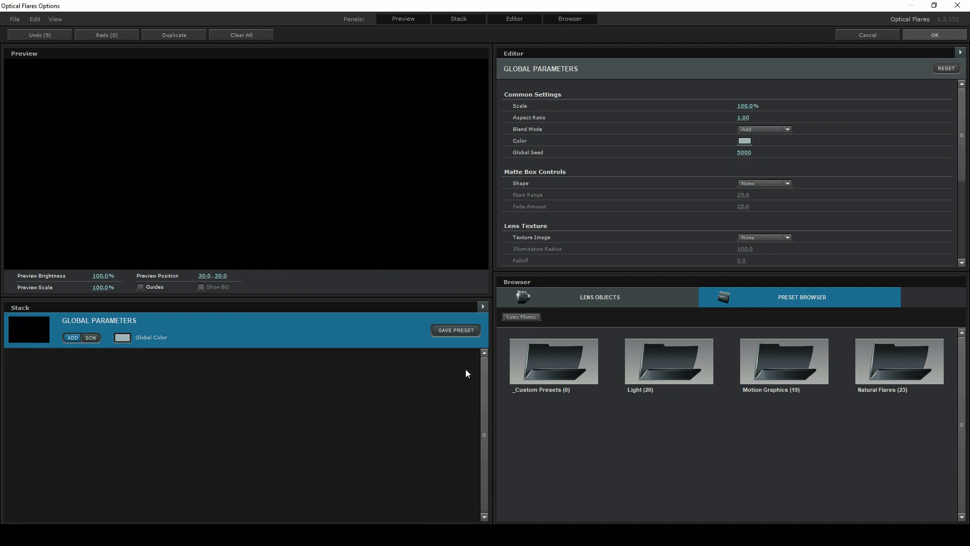
# Step: Load the Real Sun preset from the Light folder and accept the flare
pyautogui.doubleClick(655, 363)
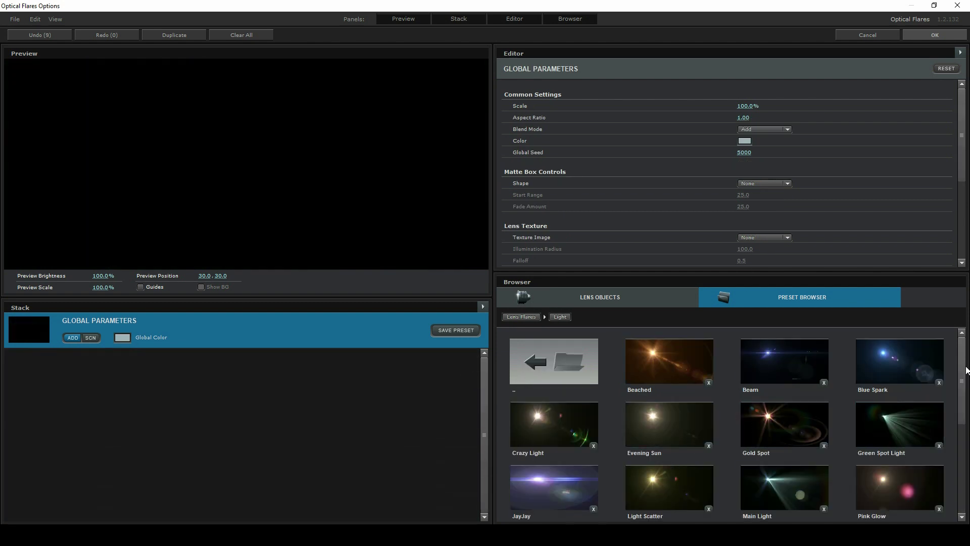
pyautogui.scroll(-2, 758, 425)
pyautogui.click(670, 426)
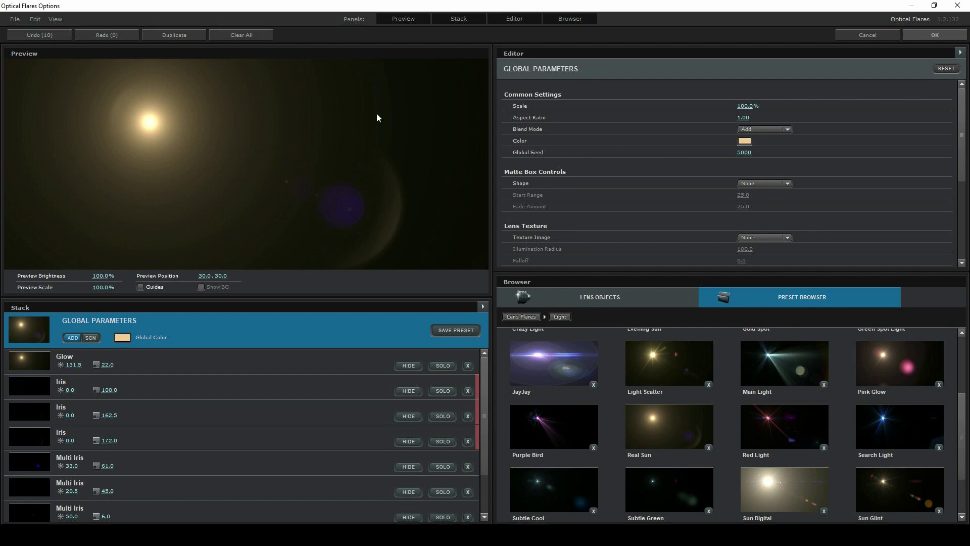
pyautogui.click(922, 34)
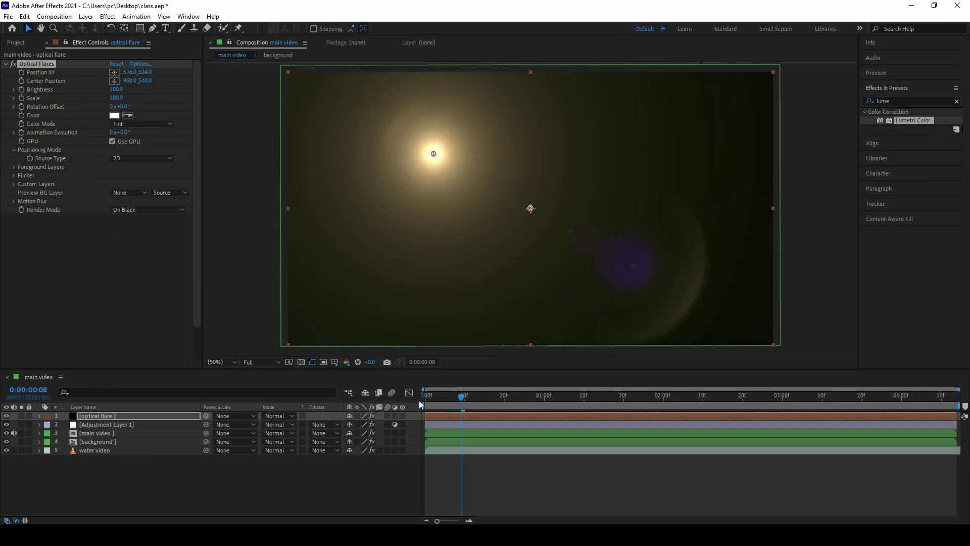
# Step: Set the optical flare layer to Add mode and move it below main video
pyautogui.click(279, 416)
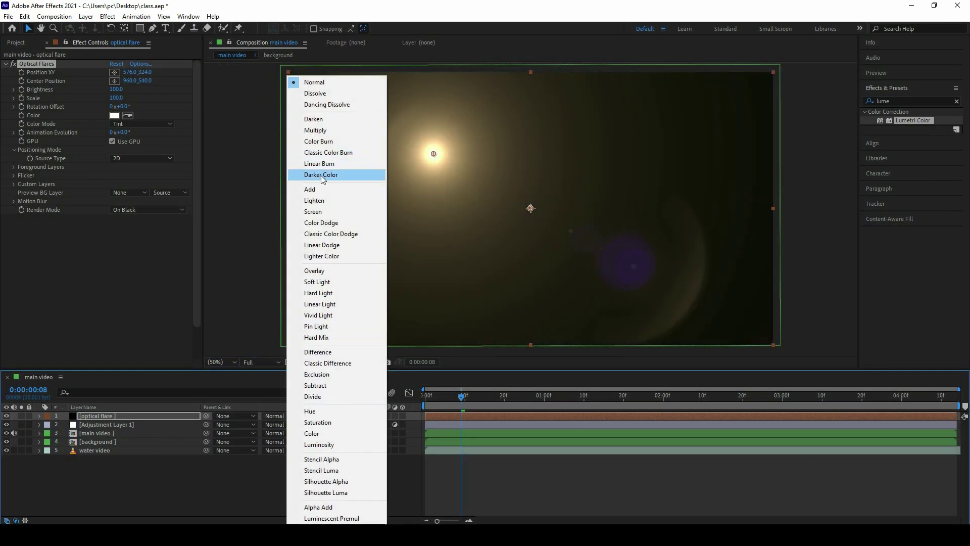
pyautogui.click(322, 189)
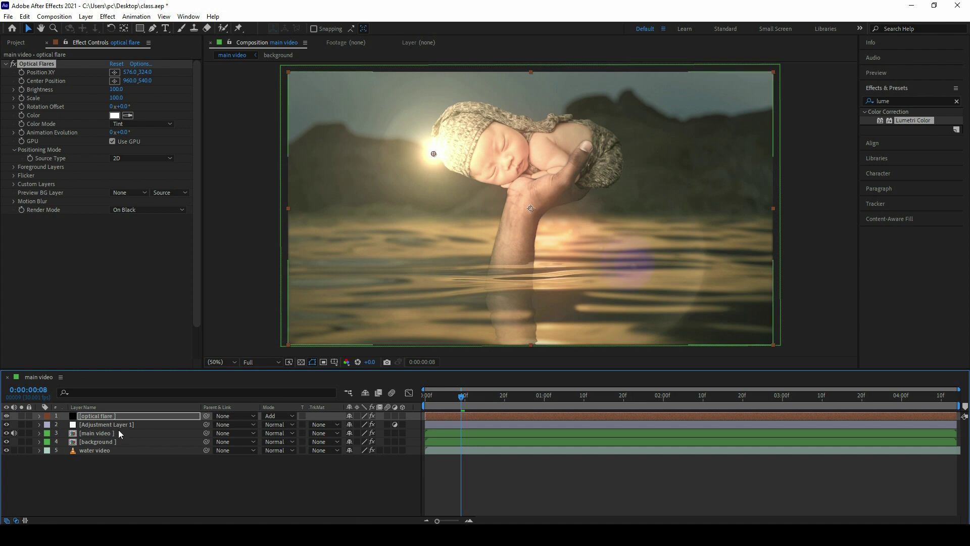
pyautogui.moveTo(108, 417); pyautogui.dragTo(101, 435)
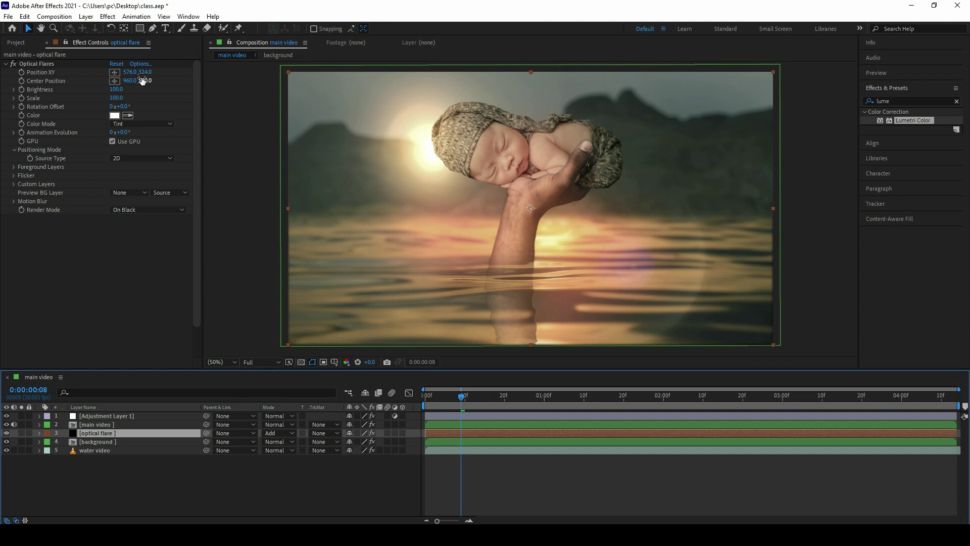
# Step: Set the flare Brightness to 50 and place the sun upper left at 486, 230
pyautogui.click(130, 63)
pyautogui.moveTo(440, 152)
pyautogui.mouseDown()
pyautogui.moveTo(438, 115)
pyautogui.moveTo(547, 111)
pyautogui.mouseUp()
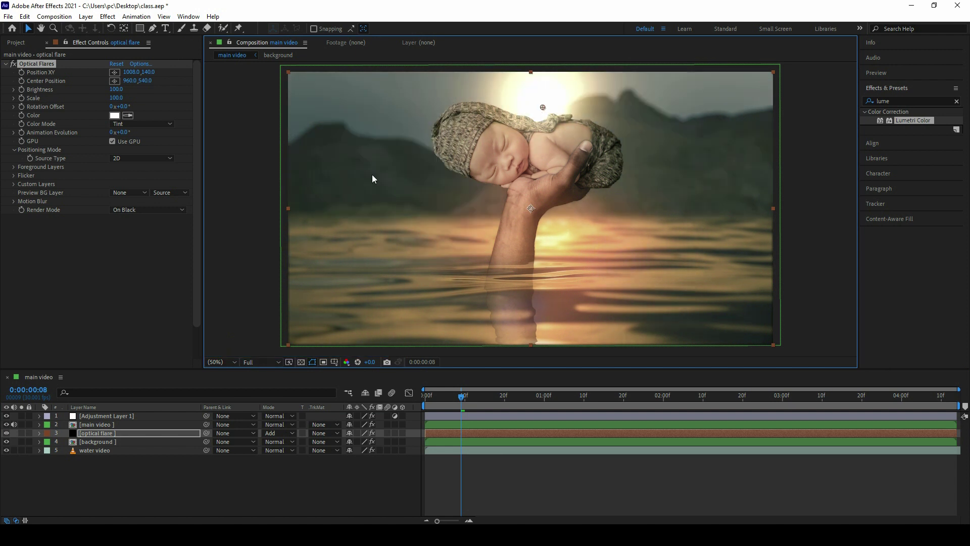
pyautogui.click(116, 89)
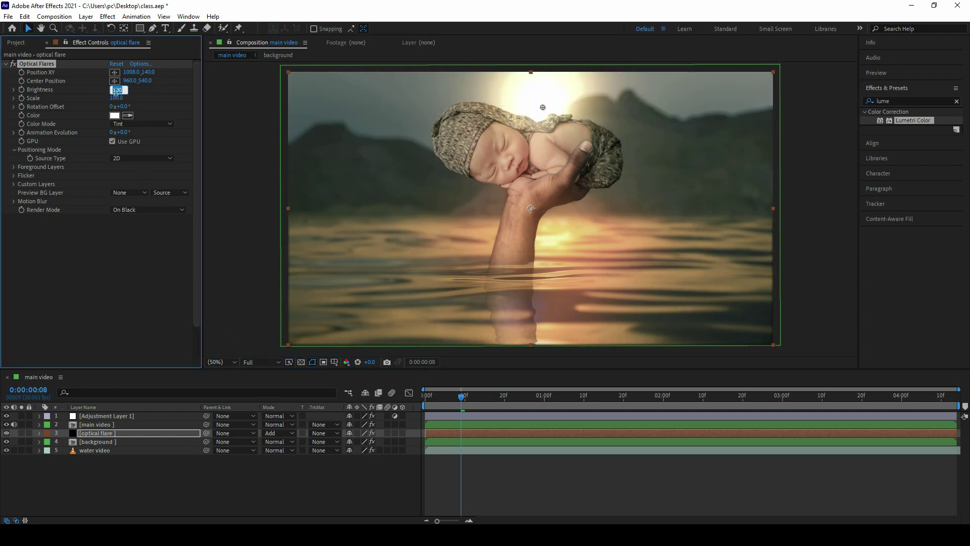
pyautogui.write('50.')
pyautogui.press('Return')
pyautogui.moveTo(538, 109); pyautogui.dragTo(411, 130)
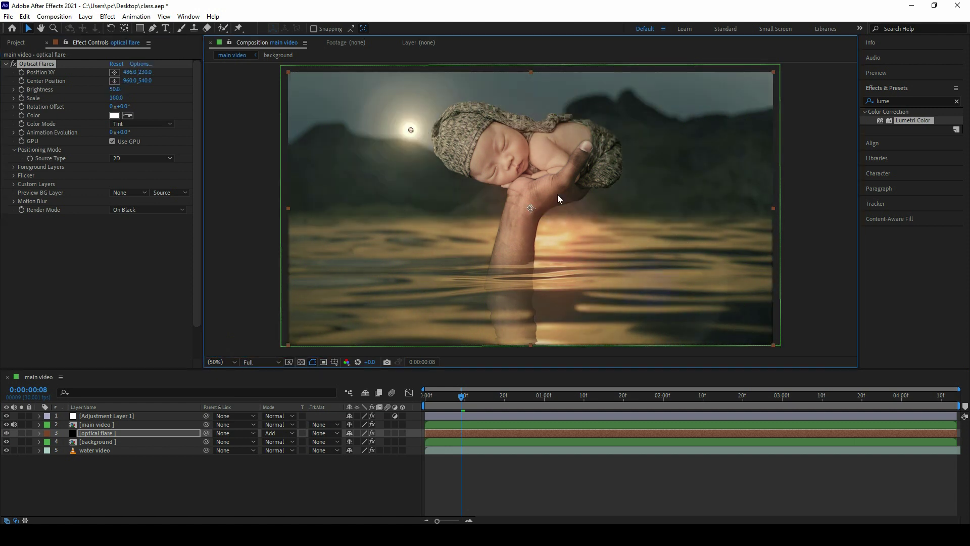
pyautogui.click(187, 447)
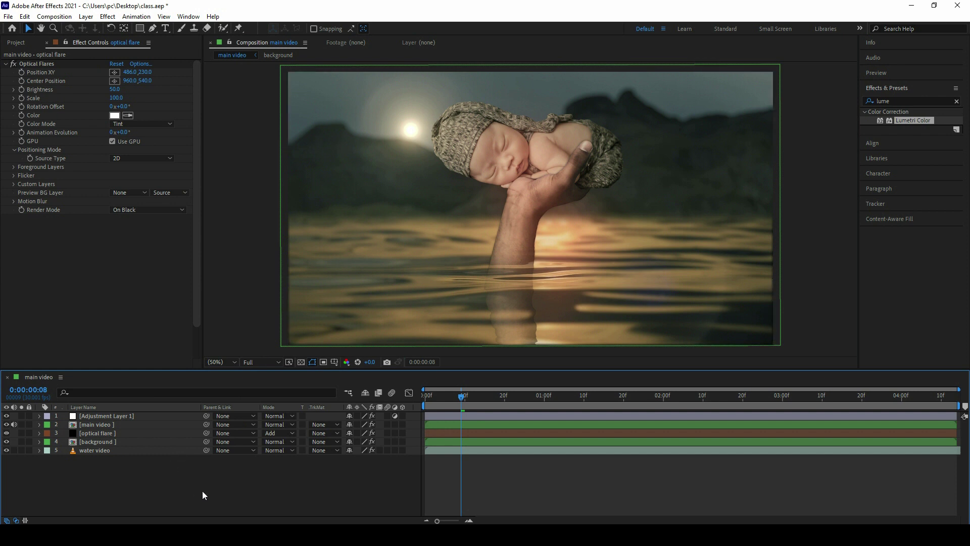
pyautogui.hotkey('ctrl', 'a')
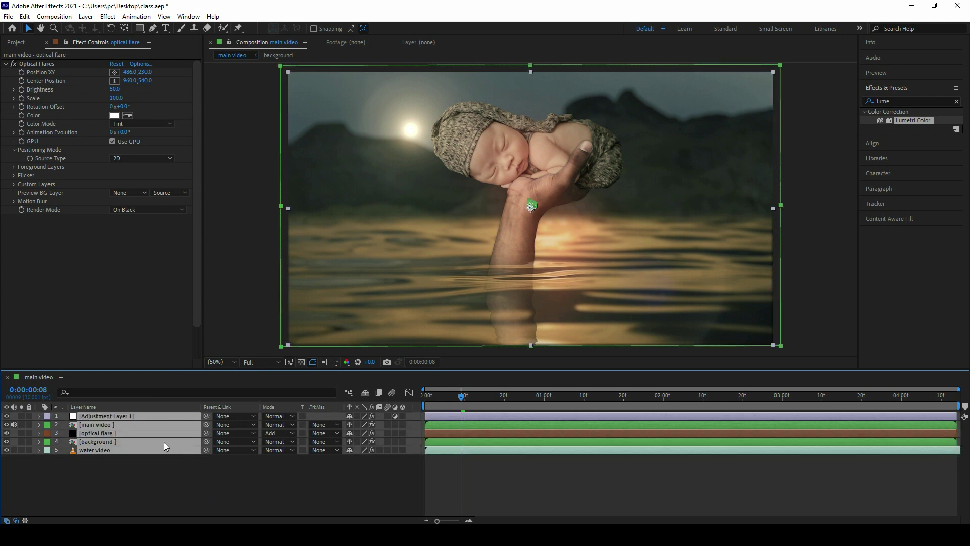
# Step: Pre-compose all five selected layers into a composition named 'final output'
pyautogui.rightClick(164, 442)
pyautogui.click(203, 386)
pyautogui.write('final o')
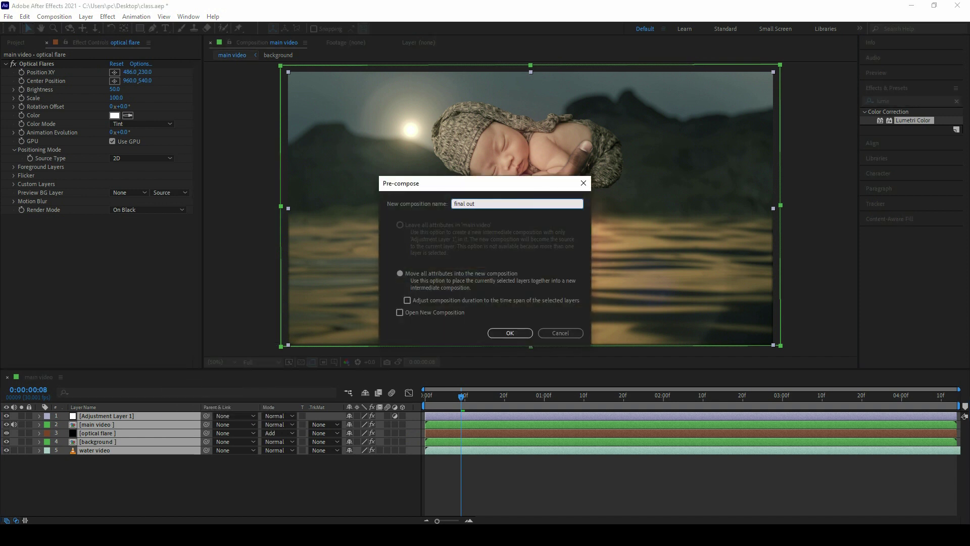
pyautogui.write('ut')
pyautogui.click(506, 332)
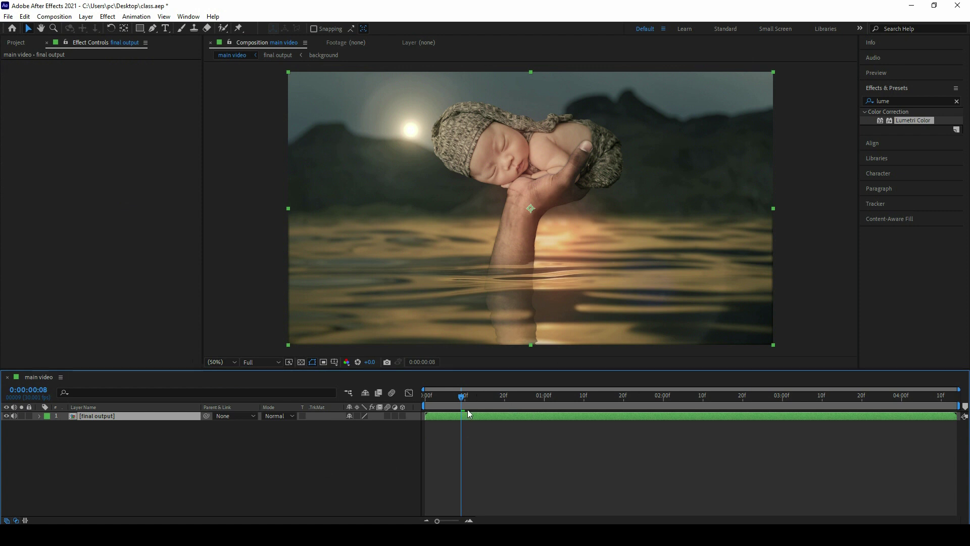
# Step: Add an adjustment layer with the Wiggle - position preset at Wiggle Speed 2
pyautogui.rightClick(289, 447)
pyautogui.moveTo(312, 336)
pyautogui.click(446, 418)
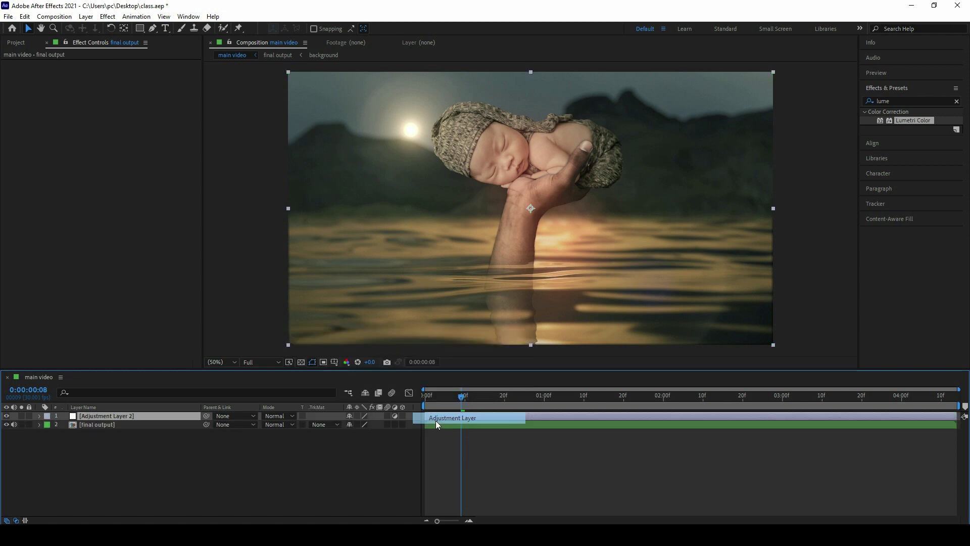
pyautogui.click(898, 100)
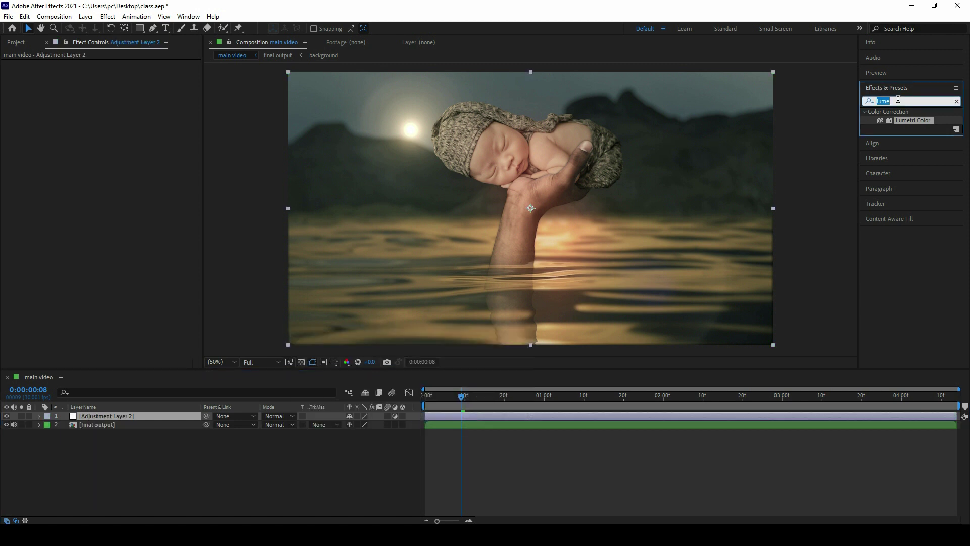
pyautogui.write('wigg')
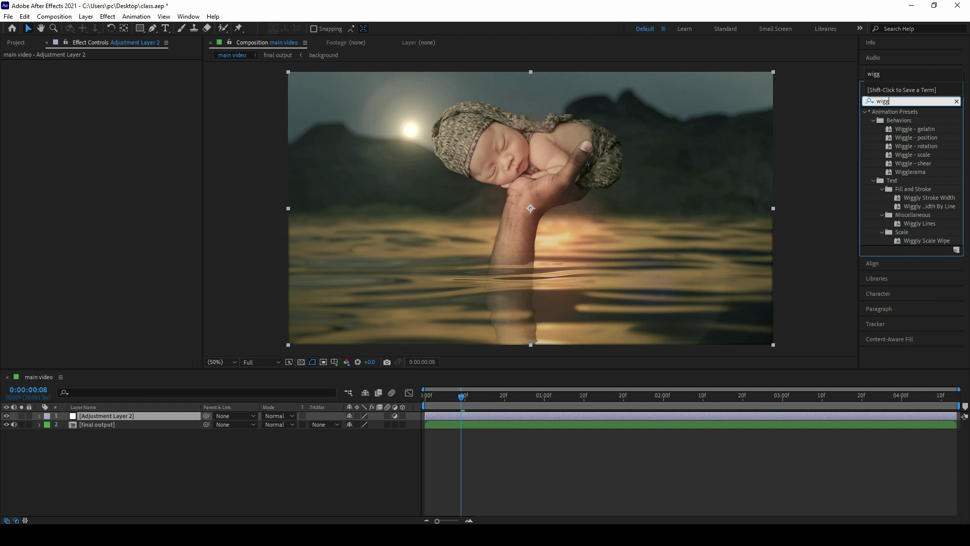
pyautogui.moveTo(914, 139); pyautogui.dragTo(144, 417)
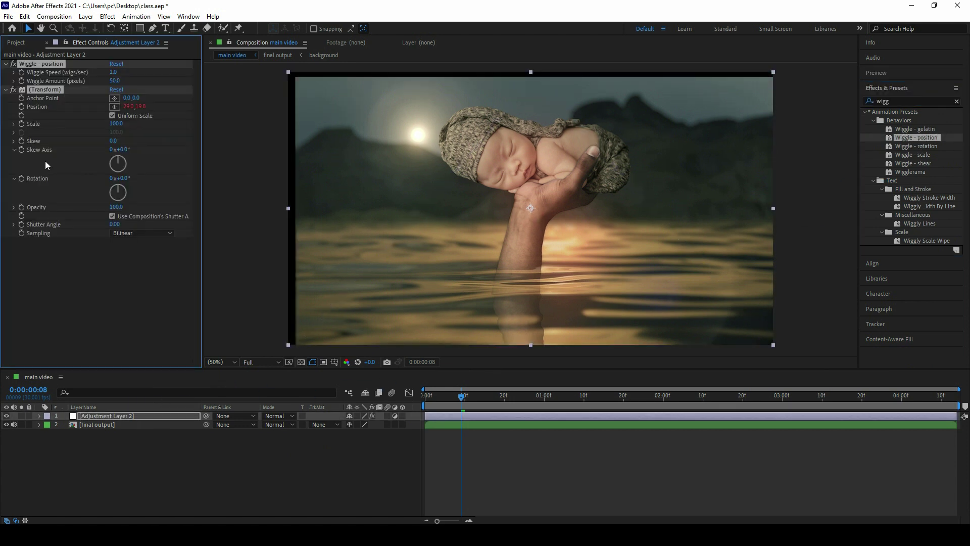
pyautogui.click(112, 73)
pyautogui.write('2')
pyautogui.click(190, 125)
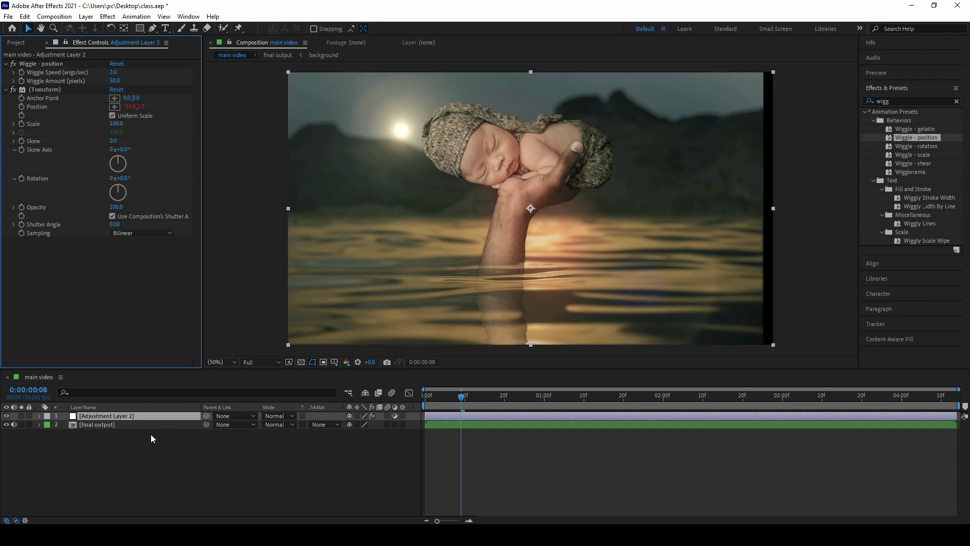
# Step: Scale the final output layer up to 105%
pyautogui.click(106, 428)
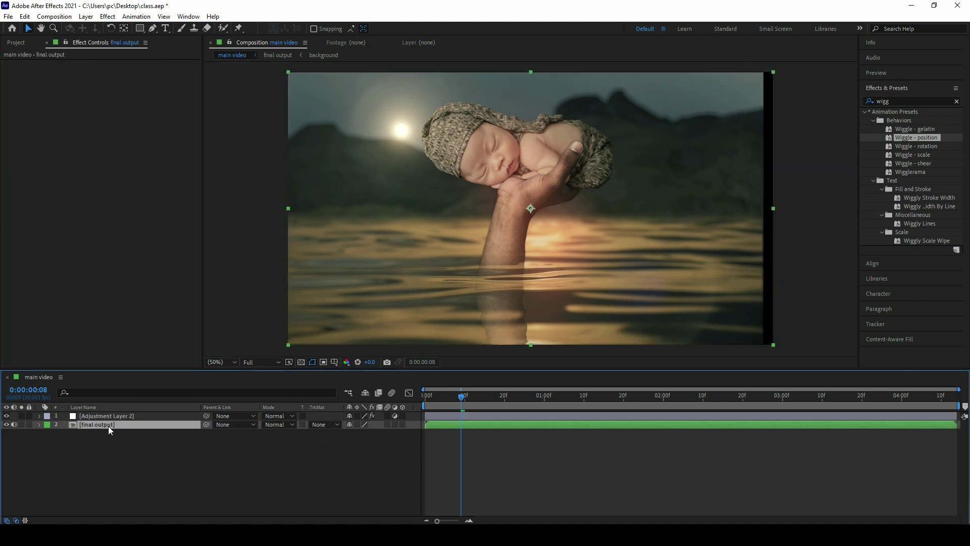
pyautogui.press('s')
pyautogui.click(357, 435)
pyautogui.write('103')
pyautogui.press('Return')
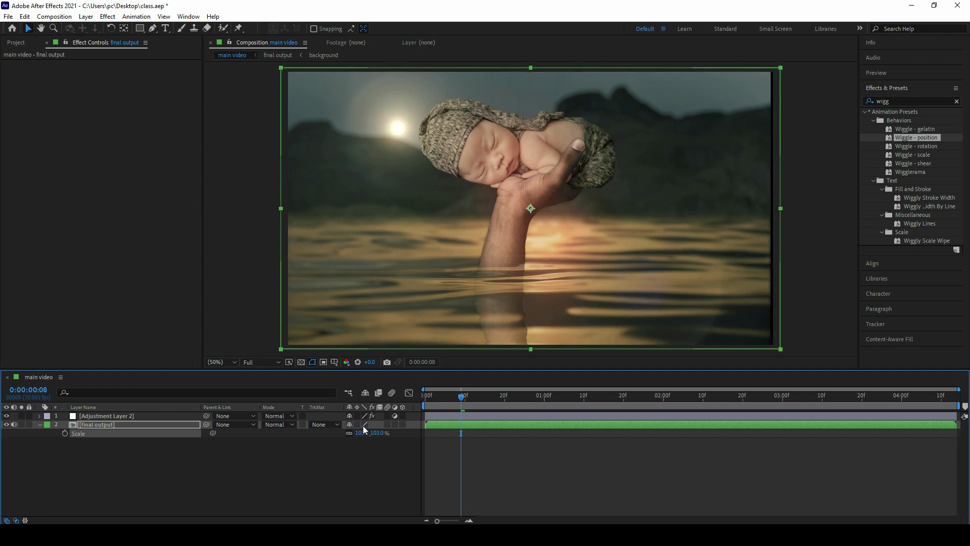
pyautogui.click(359, 433)
pyautogui.write('105')
pyautogui.press('Return')
pyautogui.click(483, 388)
pyautogui.click(671, 316)
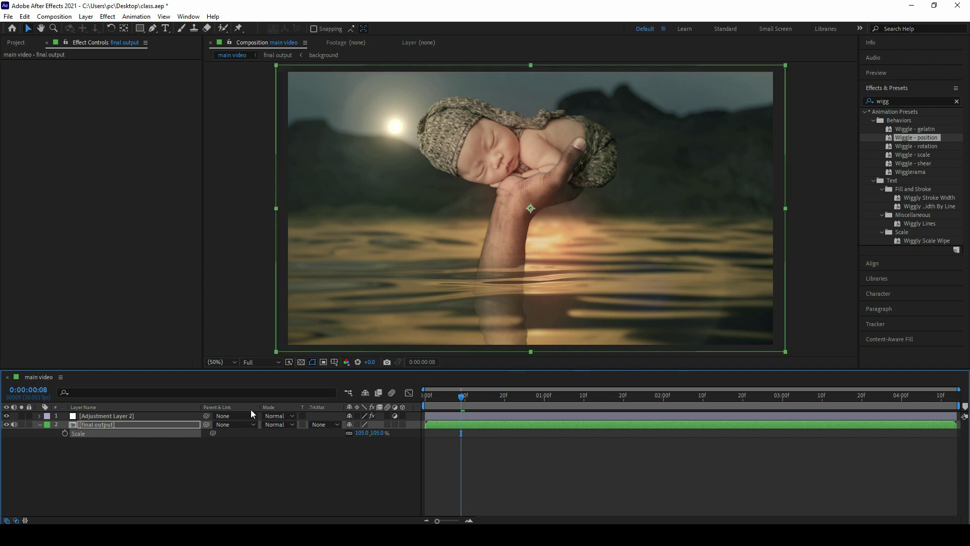
pyautogui.click(135, 414)
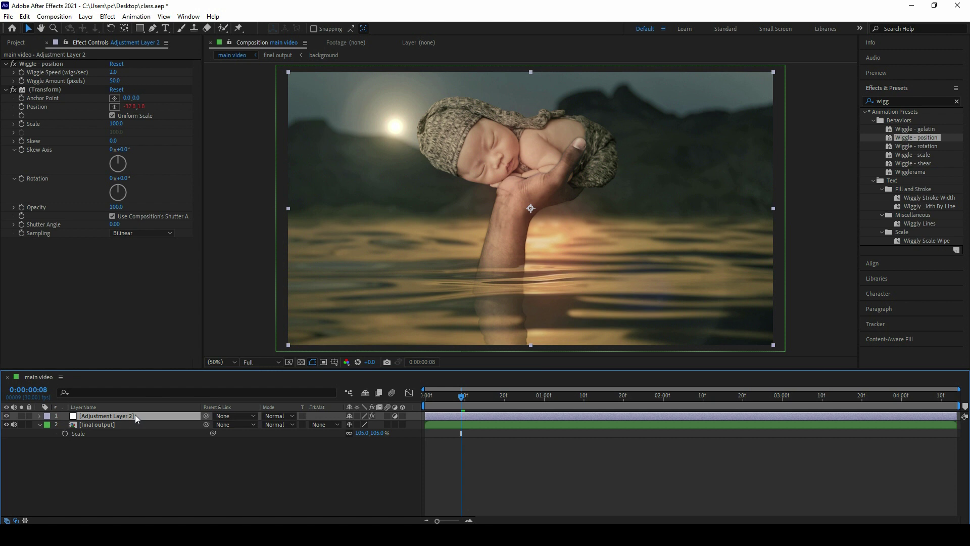
# Step: Apply Curves to Adjustment Layer 2, lifting the RGB midtones and pulling in the black point
pyautogui.click(900, 100)
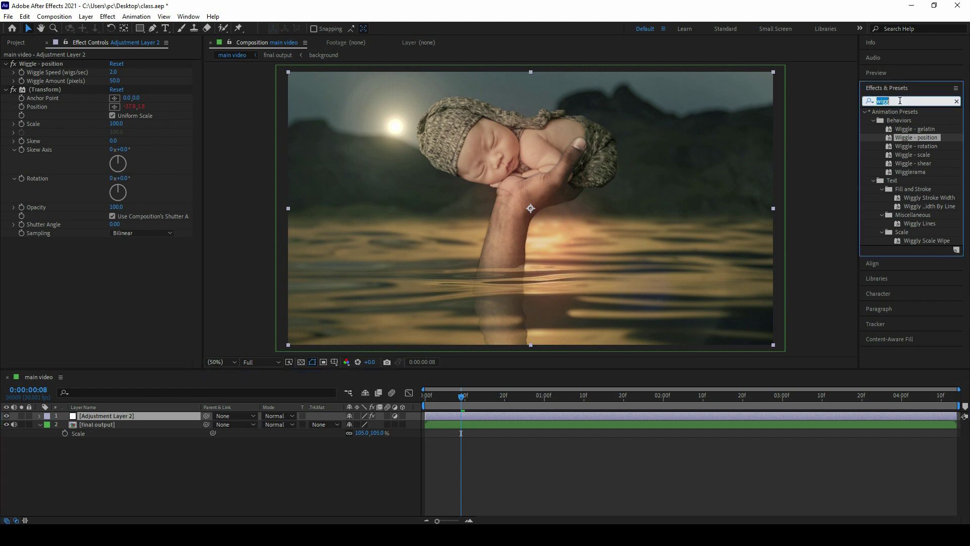
pyautogui.write('cur')
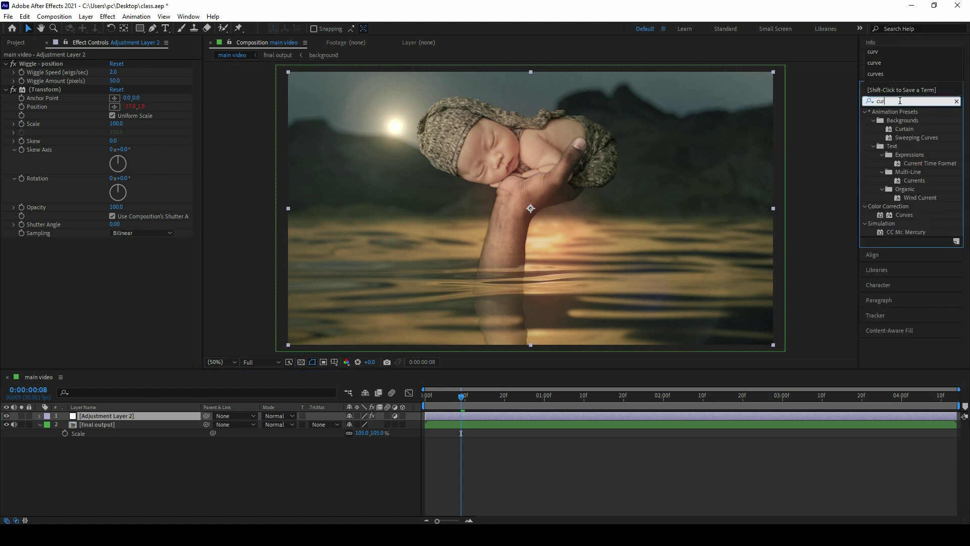
pyautogui.write('ves')
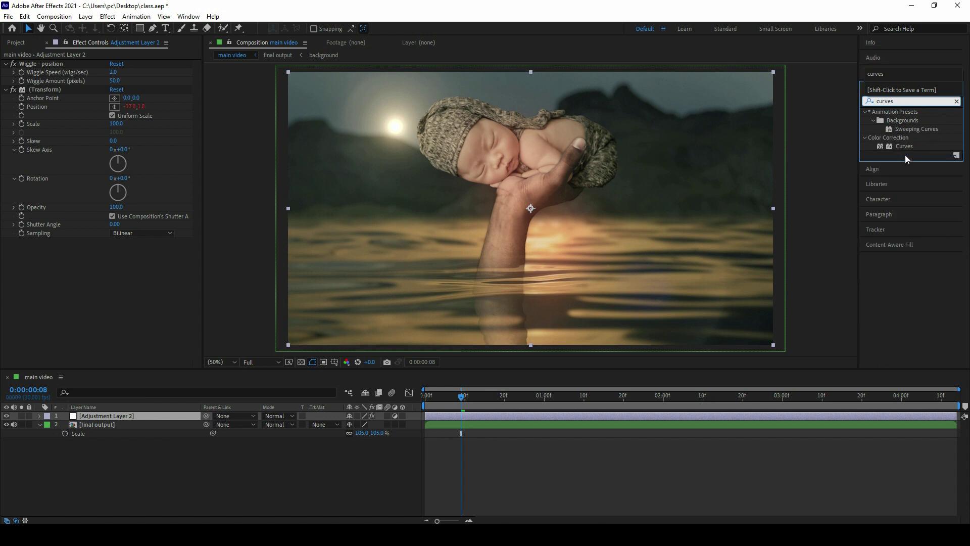
pyautogui.moveTo(903, 146); pyautogui.dragTo(163, 292)
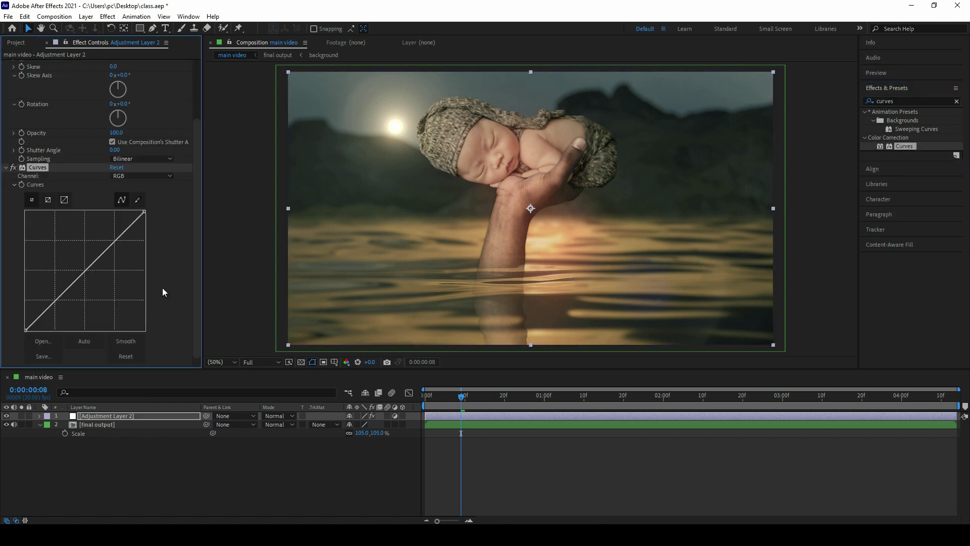
pyautogui.moveTo(90, 266); pyautogui.dragTo(84, 259)
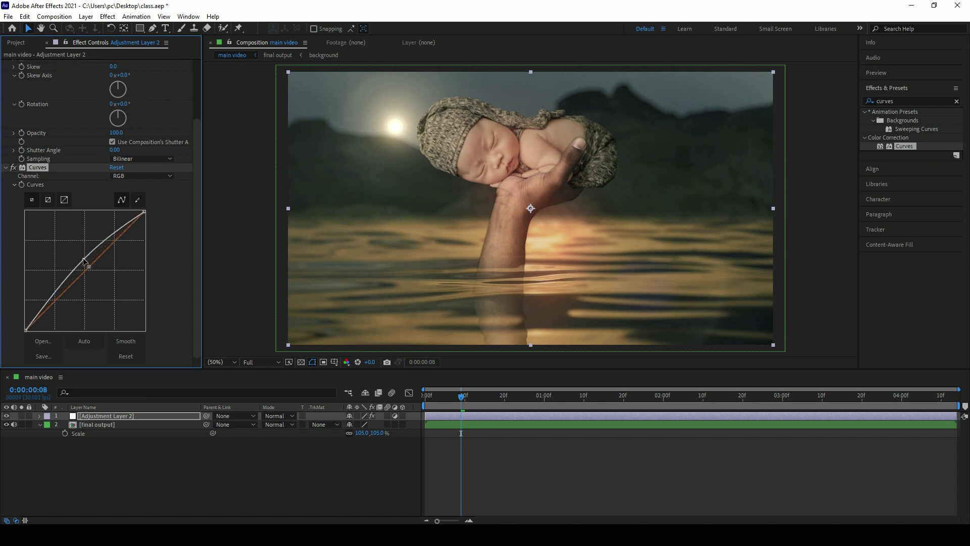
pyautogui.moveTo(25, 329); pyautogui.dragTo(29, 330)
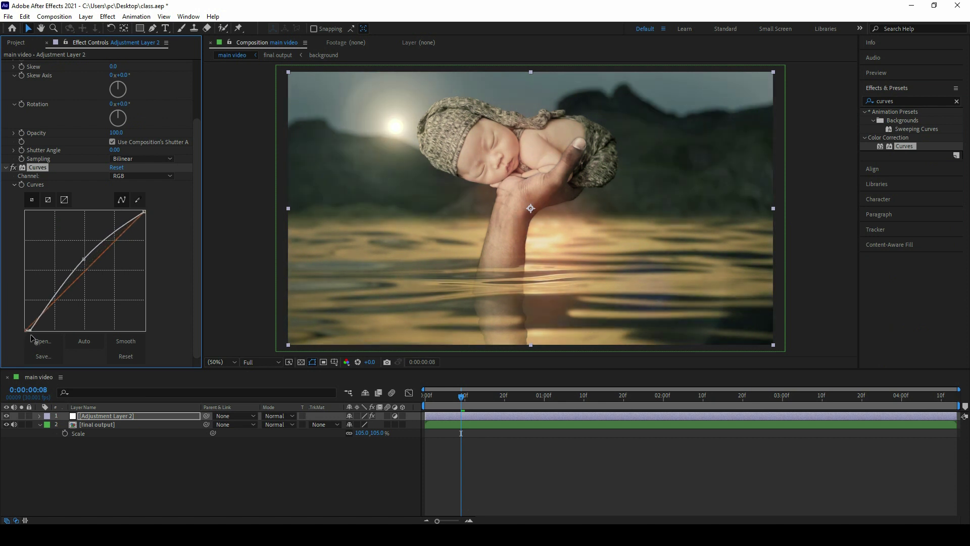
pyautogui.moveTo(85, 259); pyautogui.dragTo(86, 259)
# Step: Switch the Curves effect to the Red and then Green channels
pyautogui.click(143, 176)
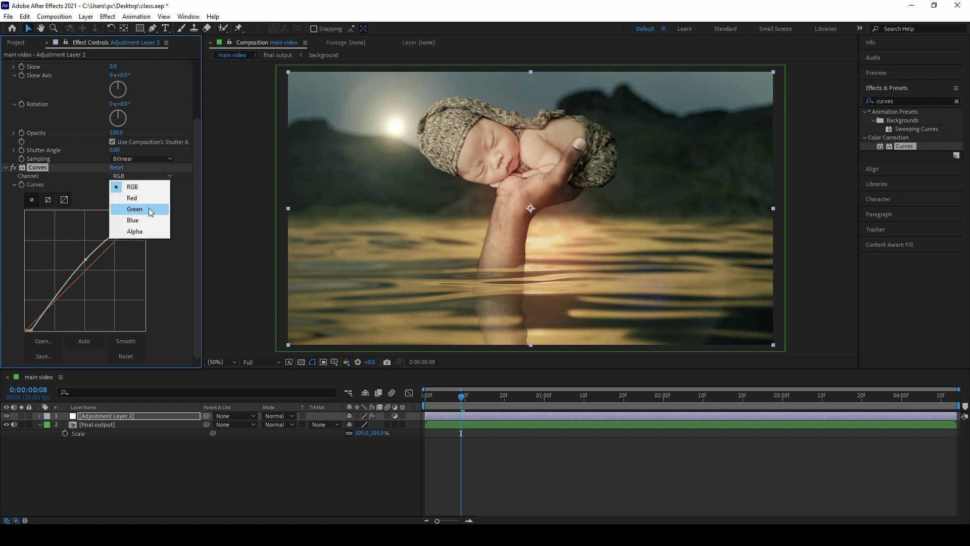
pyautogui.click(132, 198)
pyautogui.click(137, 176)
pyautogui.click(134, 209)
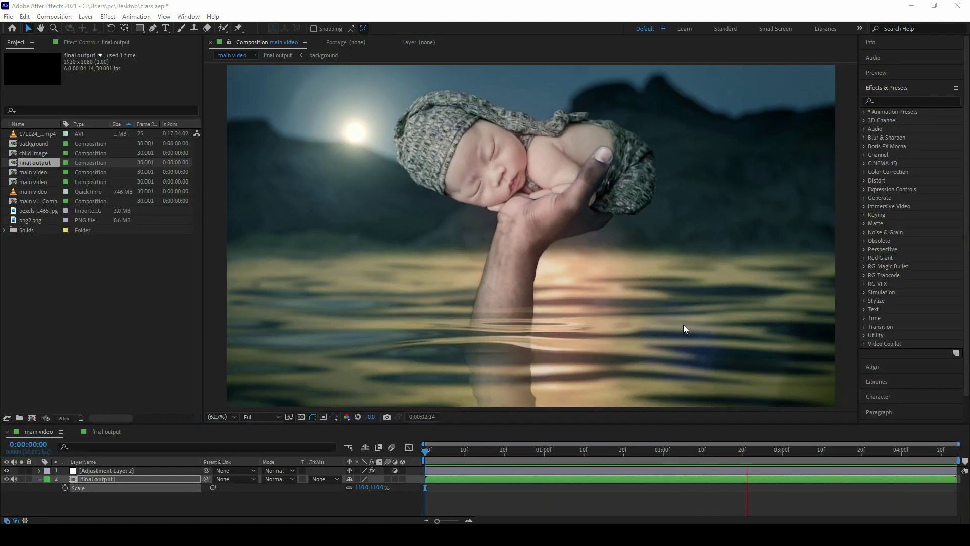